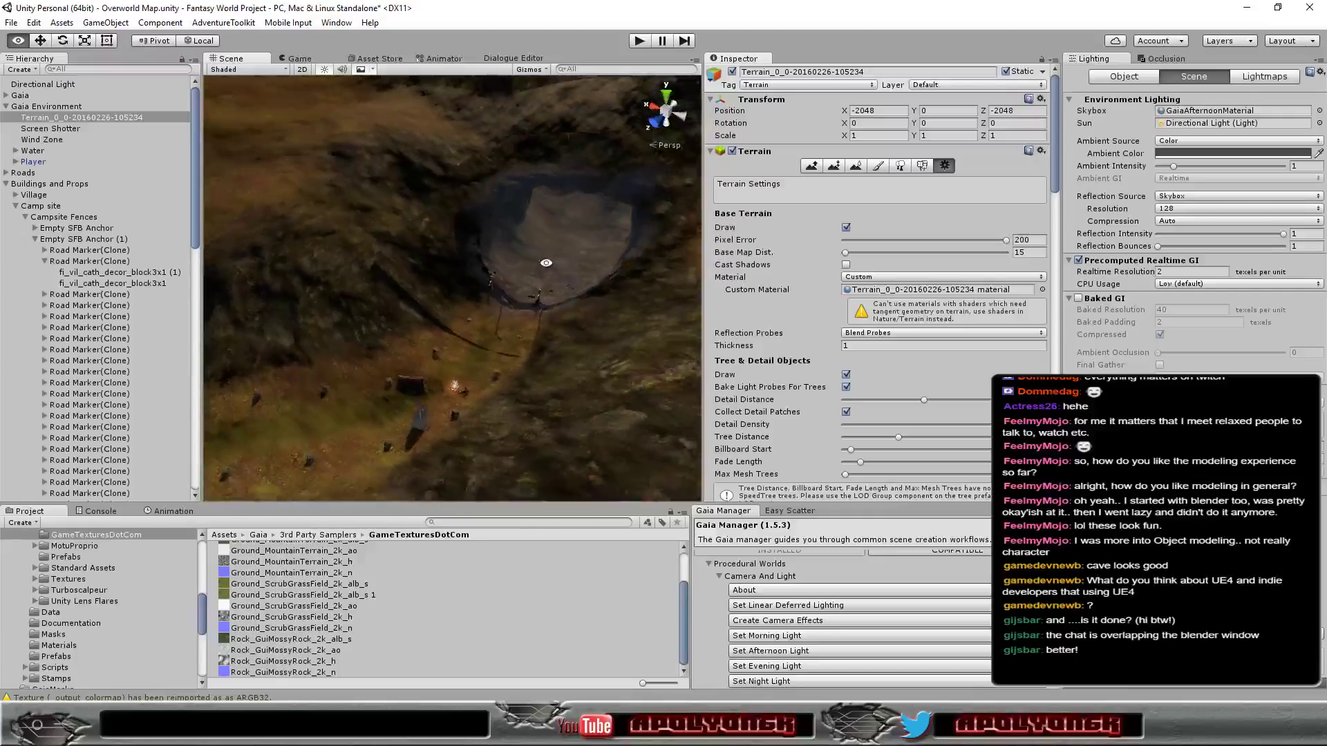
# Tilt, zoom and orbit the Scene view to frame the cave crater and its red marker posts obliquely.
pyautogui.keyDown('alt'); pyautogui.moveTo(634, 308); pyautogui.dragTo(533, 222); pyautogui.keyUp('alt')
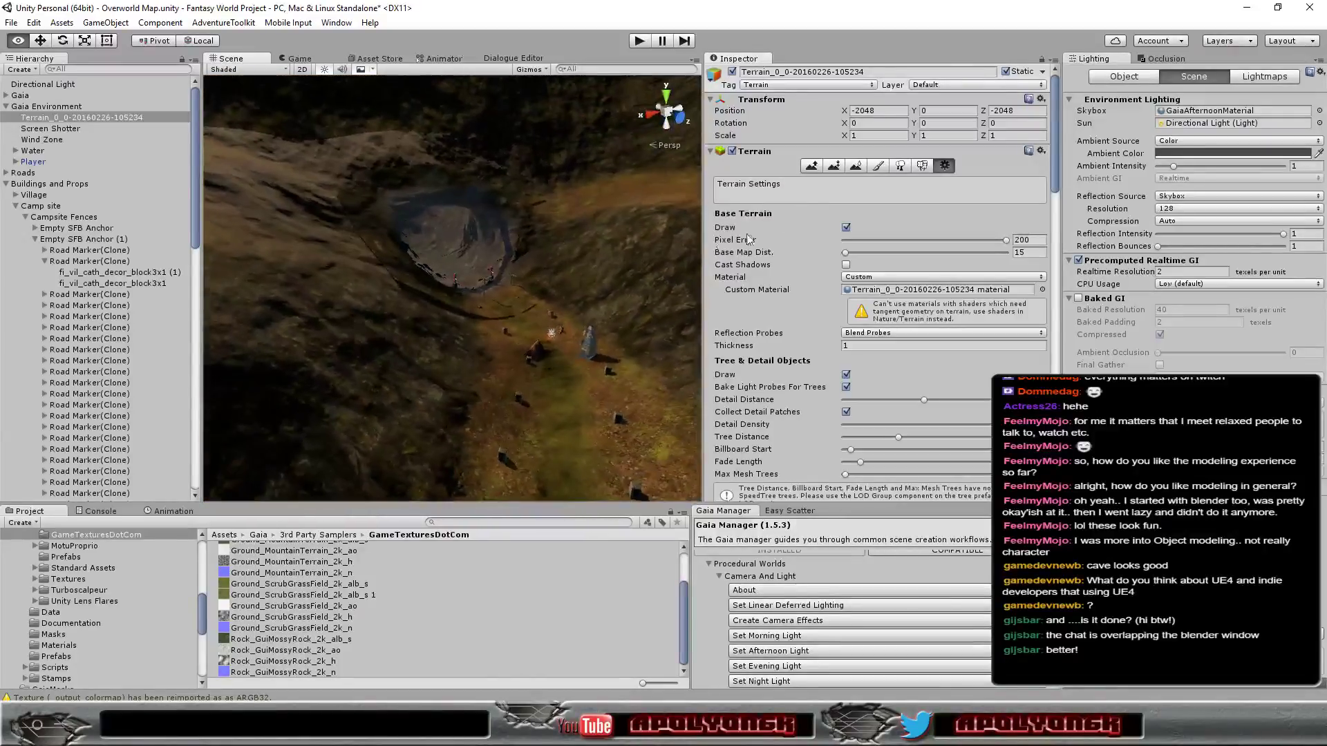
pyautogui.scroll(5, 562, 313)
pyautogui.moveTo(562, 315)
pyautogui.keyDown('alt'); pyautogui.mouseDown()
pyautogui.moveTo(748, 373)
pyautogui.moveTo(408, 358)
pyautogui.moveTo(9, 271)
pyautogui.moveTo(385, 226)
pyautogui.moveTo(580, 320)
pyautogui.moveTo(571, 385)
pyautogui.moveTo(338, 321)
pyautogui.moveTo(263, 337)
pyautogui.moveTo(413, 286)
pyautogui.mouseUp(); pyautogui.keyUp('alt')
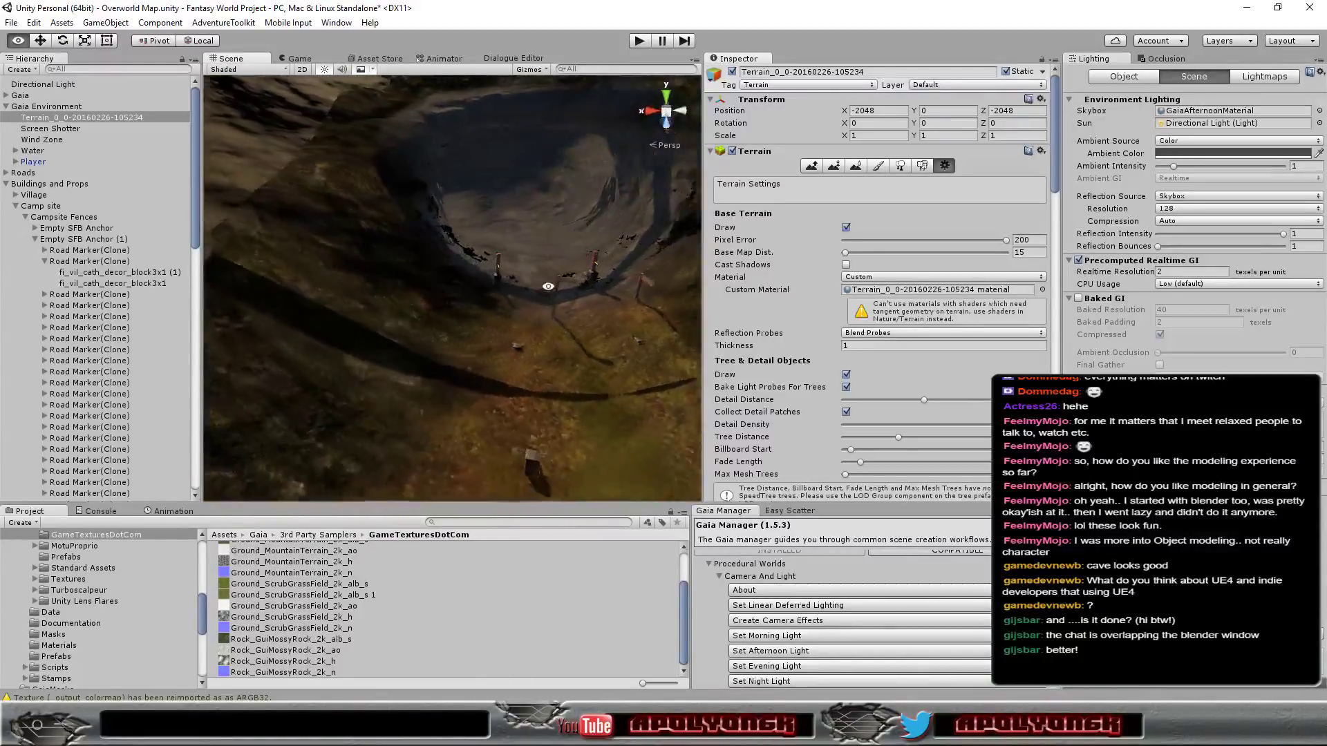
pyautogui.moveTo(412, 285)
pyautogui.keyDown('alt'); pyautogui.mouseDown()
pyautogui.moveTo(761, 273)
pyautogui.moveTo(443, 327)
pyautogui.moveTo(551, 297)
pyautogui.mouseUp(); pyautogui.keyUp('alt')
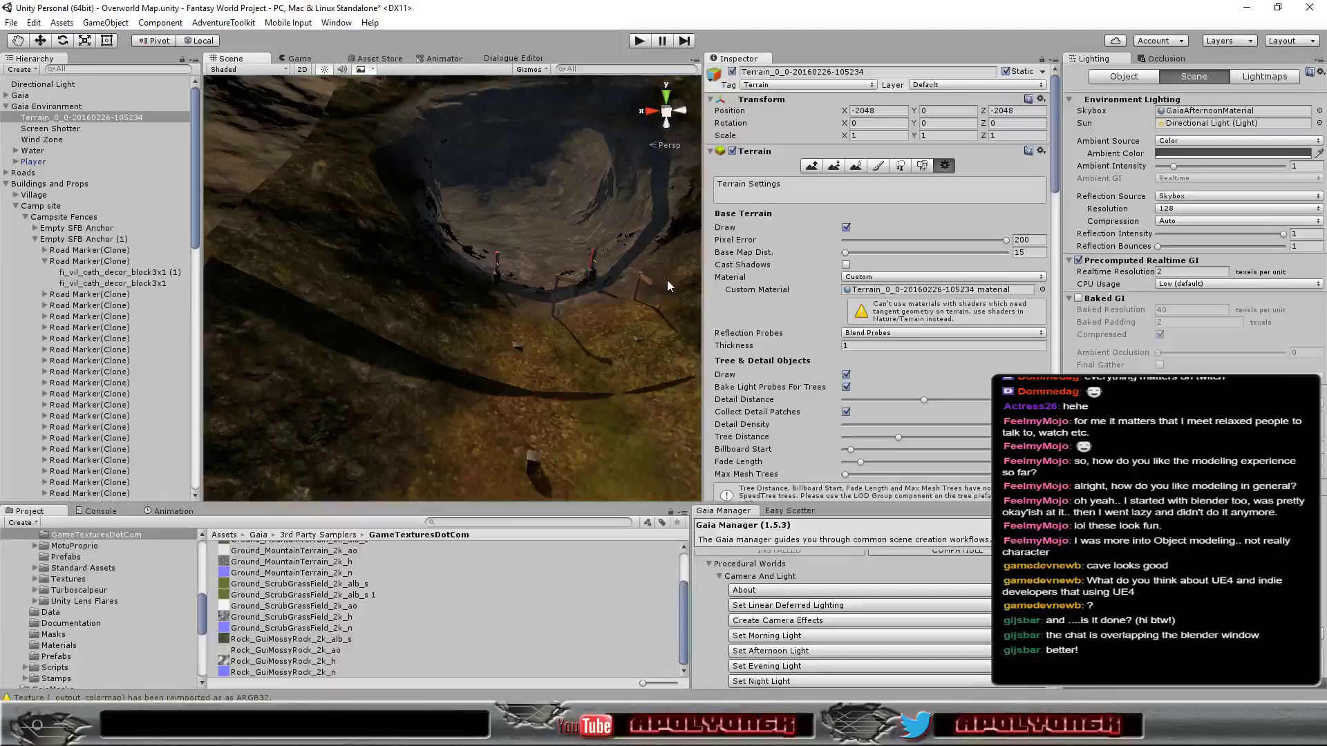
# Enable Cast Shadows on the terrain and orbit to see the crater interior darken.
pyautogui.click(845, 266)
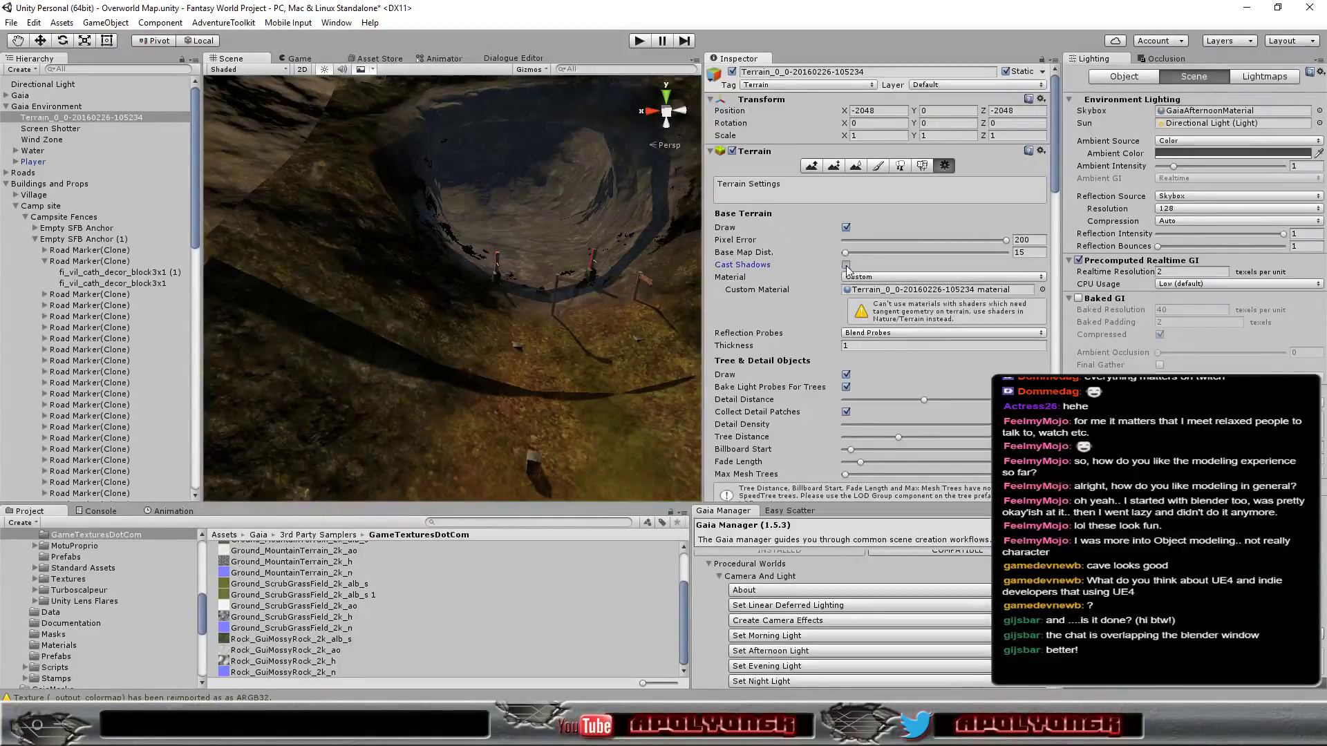
pyautogui.moveTo(654, 277)
pyautogui.keyDown('alt'); pyautogui.mouseDown()
pyautogui.moveTo(515, 261)
pyautogui.moveTo(706, 163)
pyautogui.moveTo(634, 275)
pyautogui.mouseUp(); pyautogui.keyUp('alt')
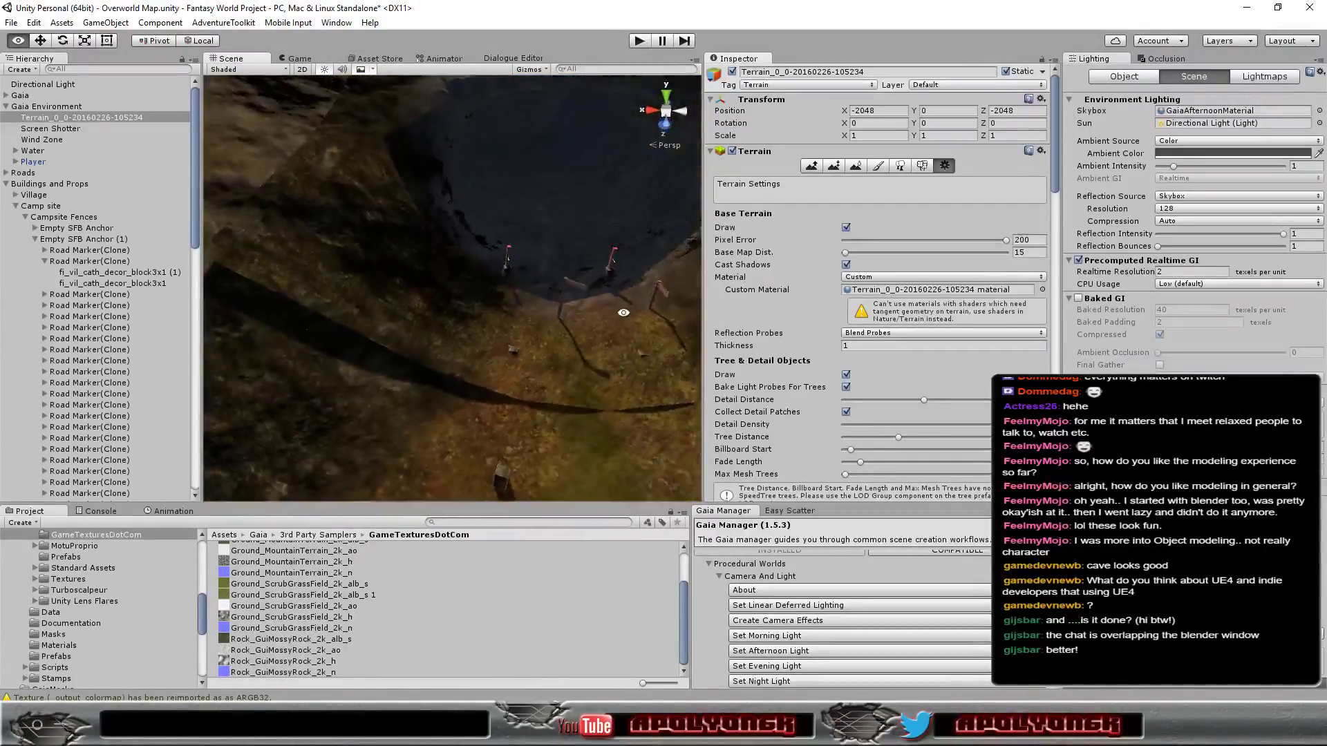
pyautogui.moveTo(634, 275)
pyautogui.keyDown('alt'); pyautogui.mouseDown()
pyautogui.moveTo(847, 294)
pyautogui.moveTo(729, 322)
pyautogui.moveTo(514, 296)
pyautogui.moveTo(598, 278)
pyautogui.mouseUp(); pyautogui.keyUp('alt')
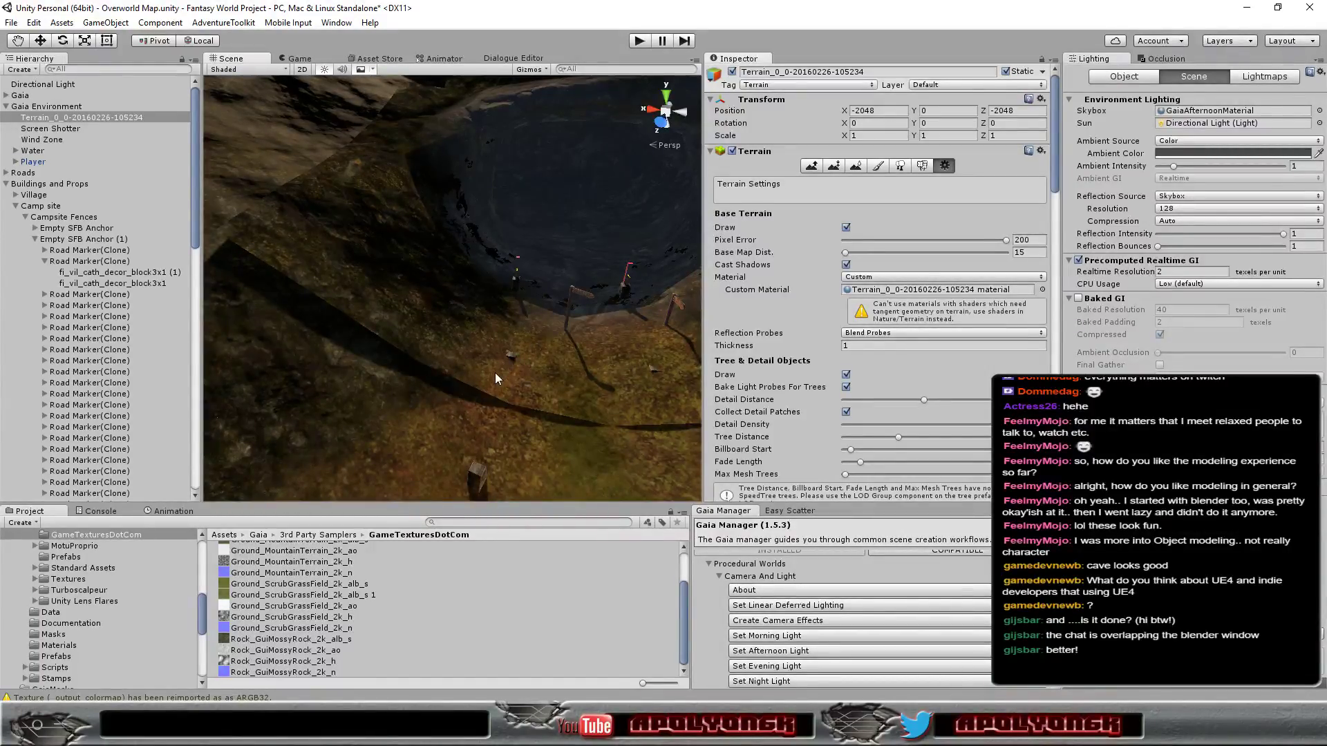
pyautogui.moveTo(496, 391)
pyautogui.keyDown('alt'); pyautogui.mouseDown()
pyautogui.moveTo(695, 310)
pyautogui.moveTo(414, 340)
pyautogui.moveTo(530, 346)
pyautogui.mouseUp(); pyautogui.keyUp('alt')
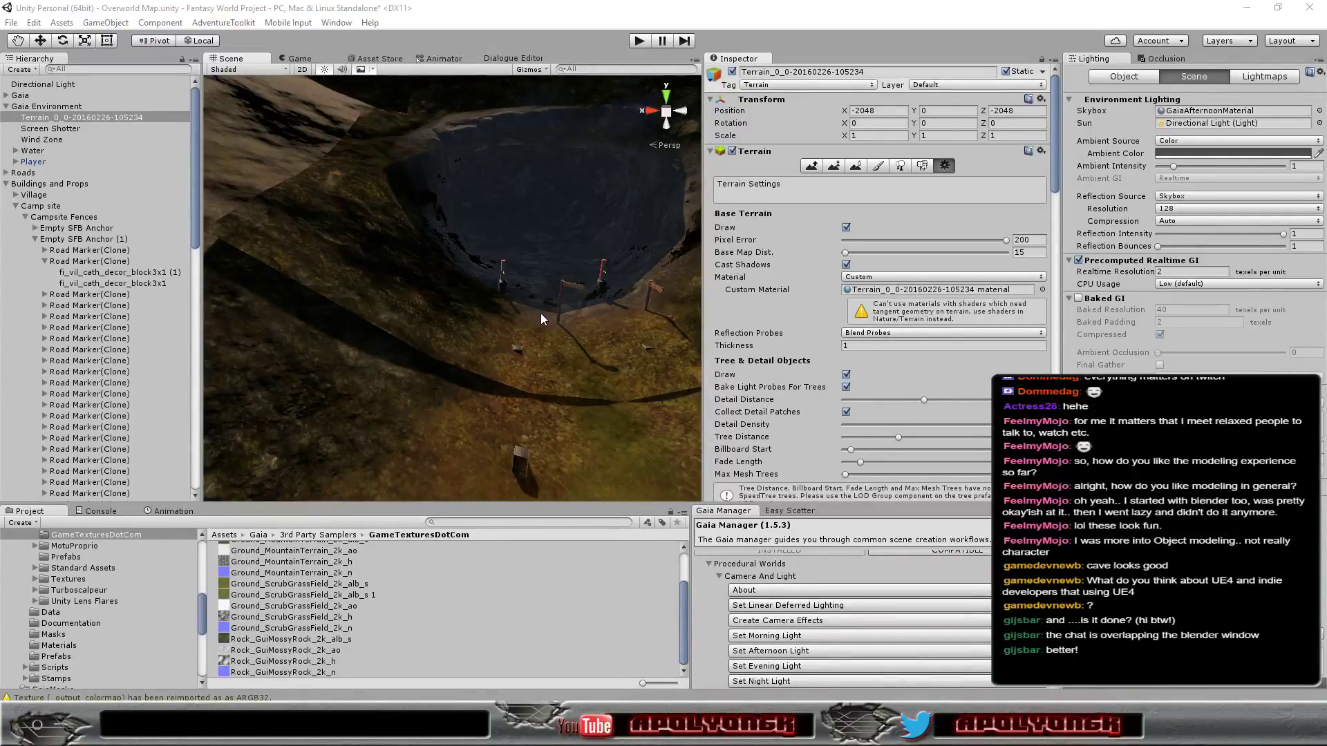
pyautogui.moveTo(565, 272)
pyautogui.keyDown('alt'); pyautogui.mouseDown()
pyautogui.moveTo(481, 273)
pyautogui.moveTo(567, 331)
pyautogui.mouseUp(); pyautogui.keyUp('alt')
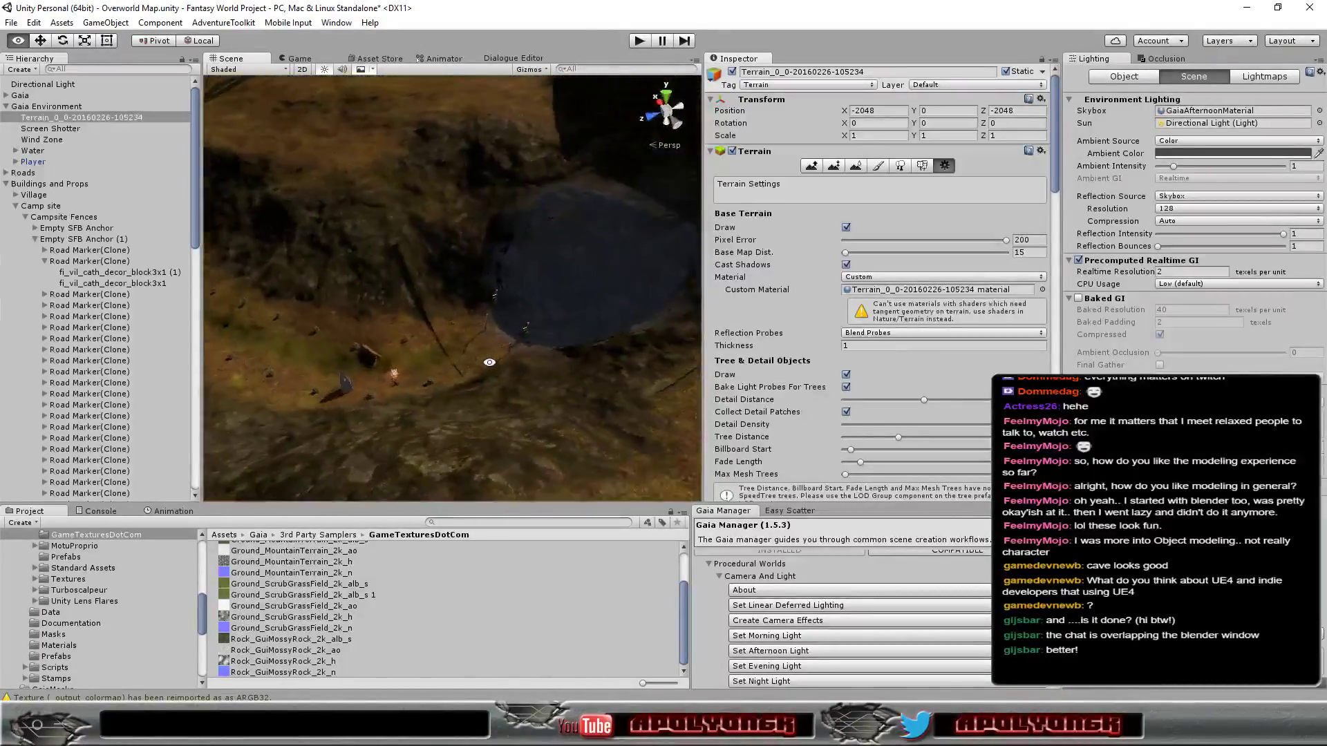
pyautogui.keyDown('alt'); pyautogui.moveTo(504, 211); pyautogui.dragTo(831, 194); pyautogui.keyUp('alt')
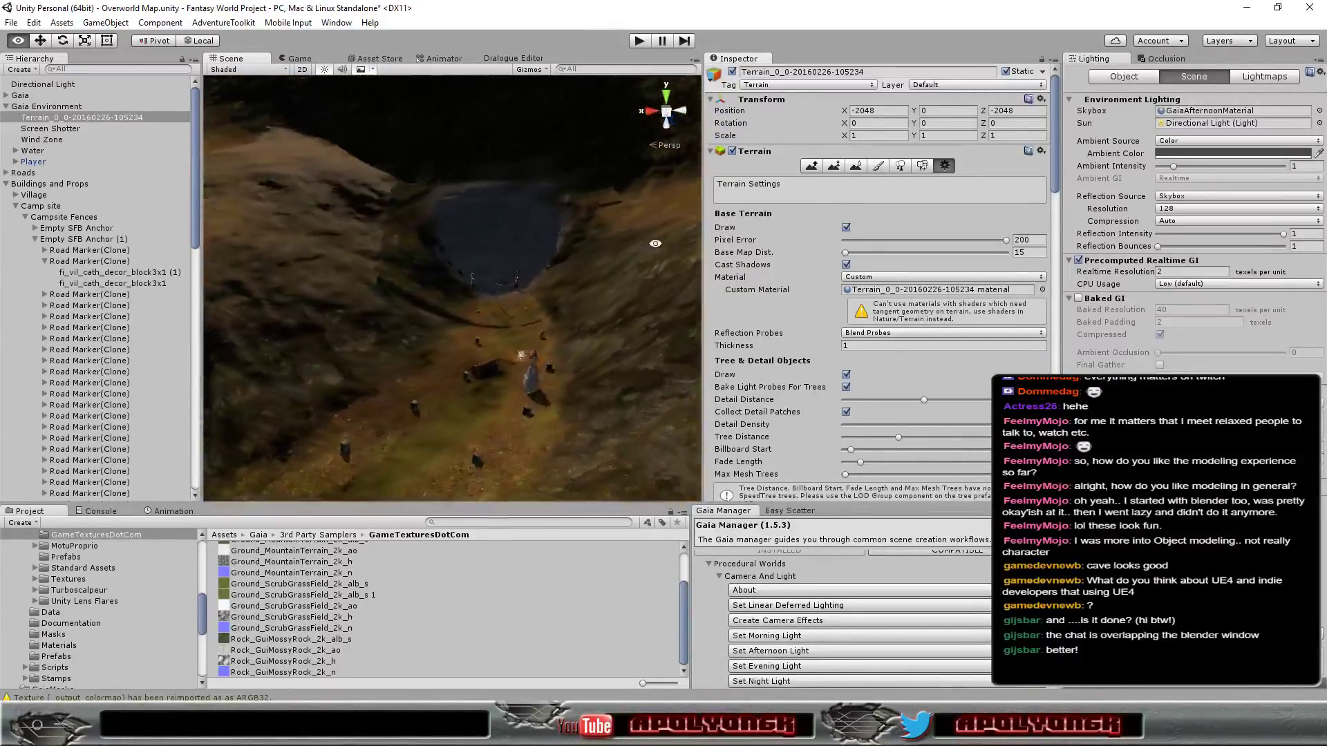
pyautogui.keyDown('alt'); pyautogui.moveTo(830, 191); pyautogui.dragTo(645, 261); pyautogui.keyUp('alt')
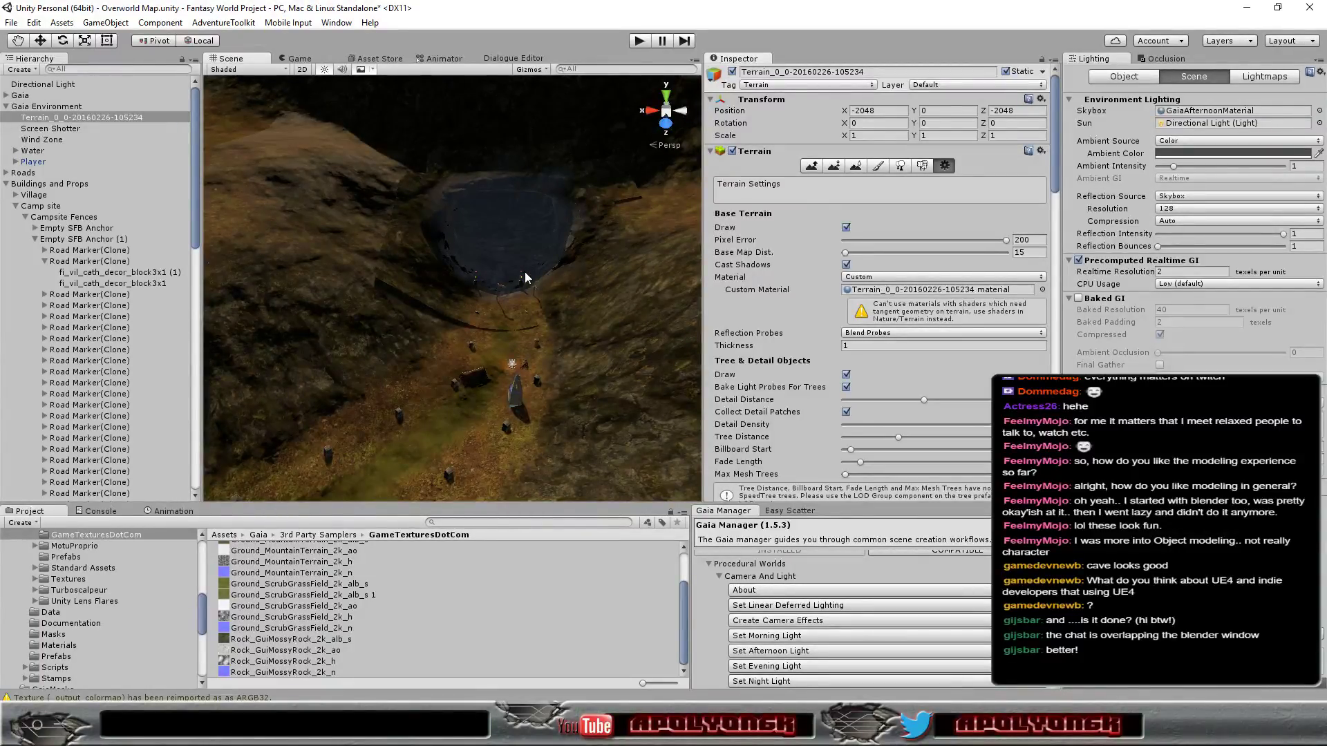
pyautogui.scroll(5, 549, 252)
pyautogui.moveTo(551, 280)
pyautogui.keyDown('alt'); pyautogui.mouseDown()
pyautogui.moveTo(447, 215)
pyautogui.moveTo(631, 193)
pyautogui.mouseUp(); pyautogui.keyUp('alt')
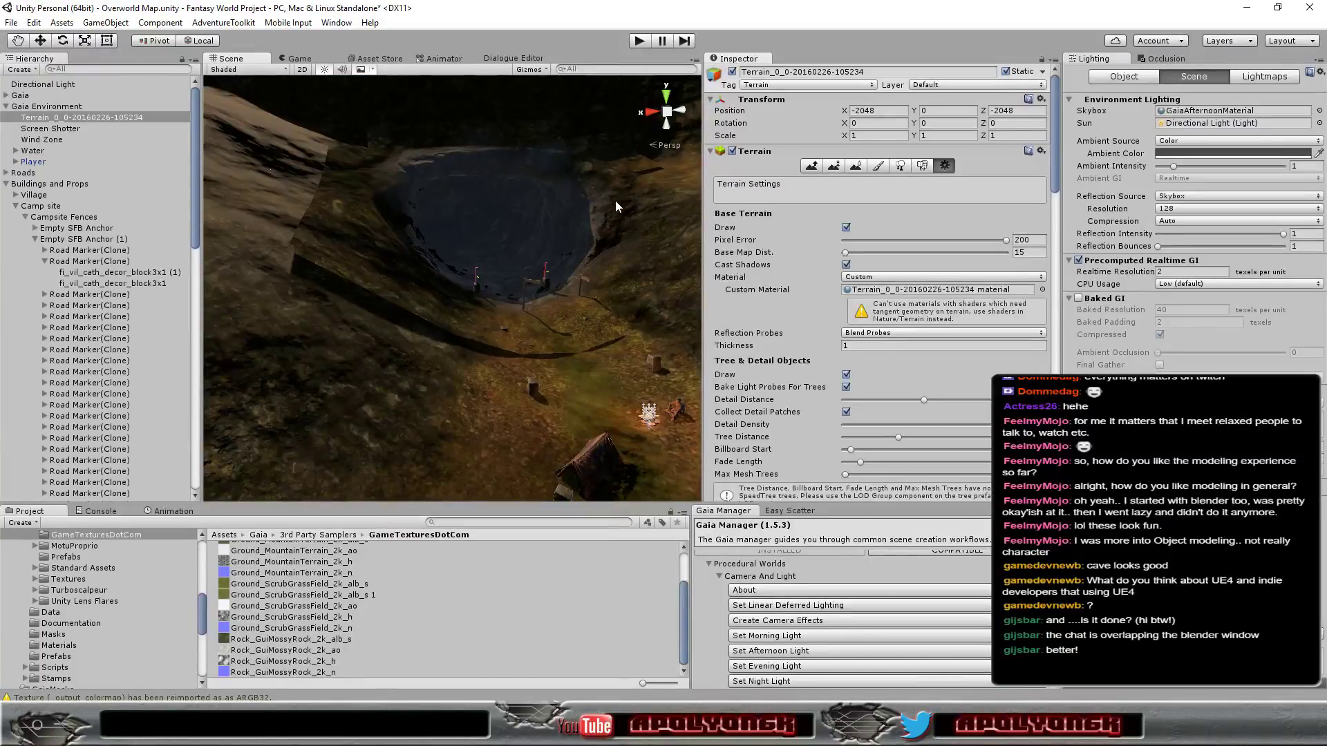
# Create a Sphere from GameObject > 3D Object and raise it to Y 127.62.
pyautogui.click(71, 26)
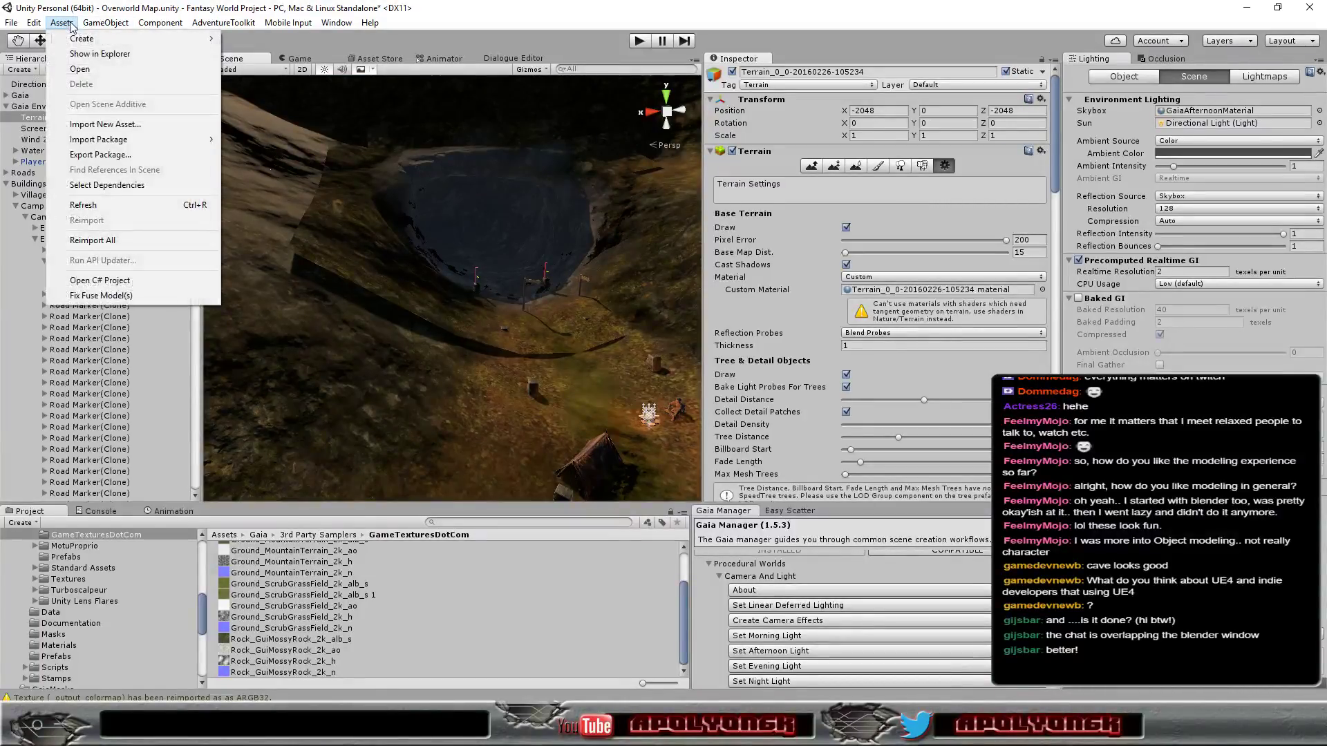
pyautogui.moveTo(97, 28)
pyautogui.moveTo(135, 70)
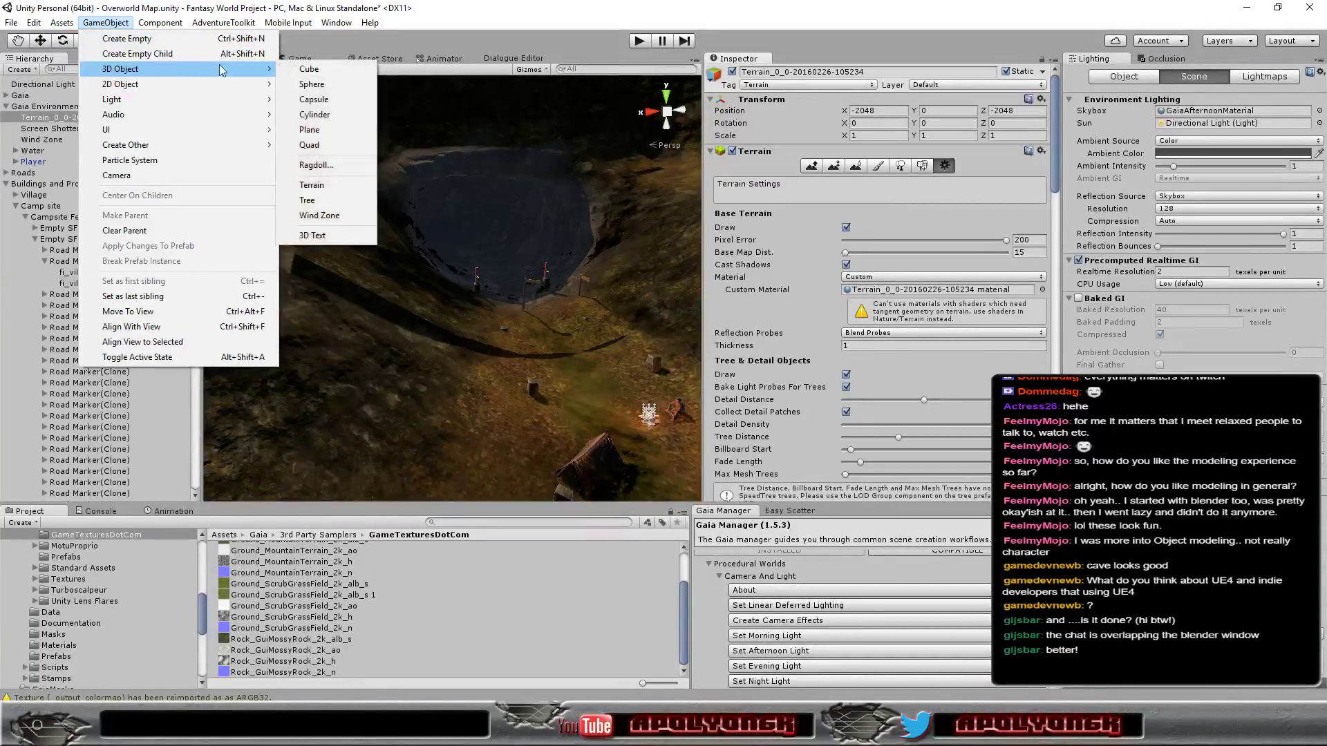
pyautogui.click(328, 86)
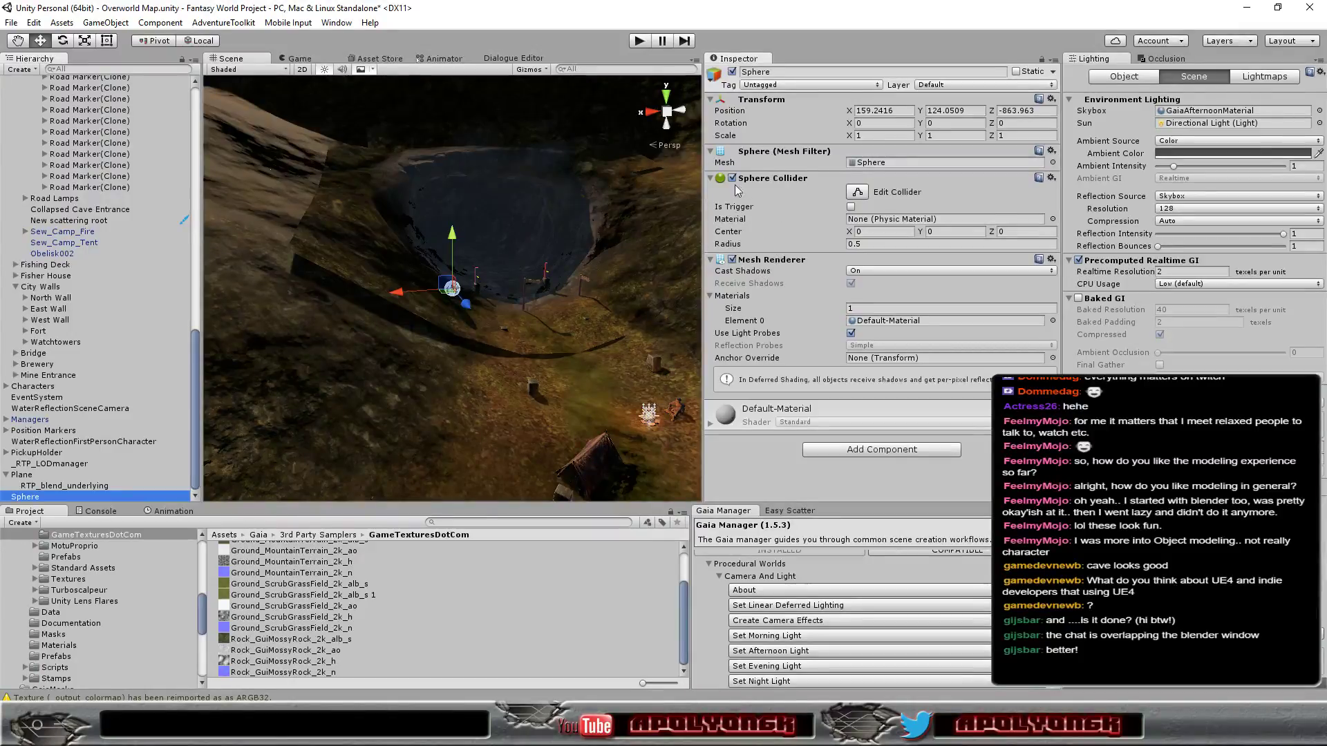
pyautogui.moveTo(452, 236); pyautogui.dragTo(460, 186)
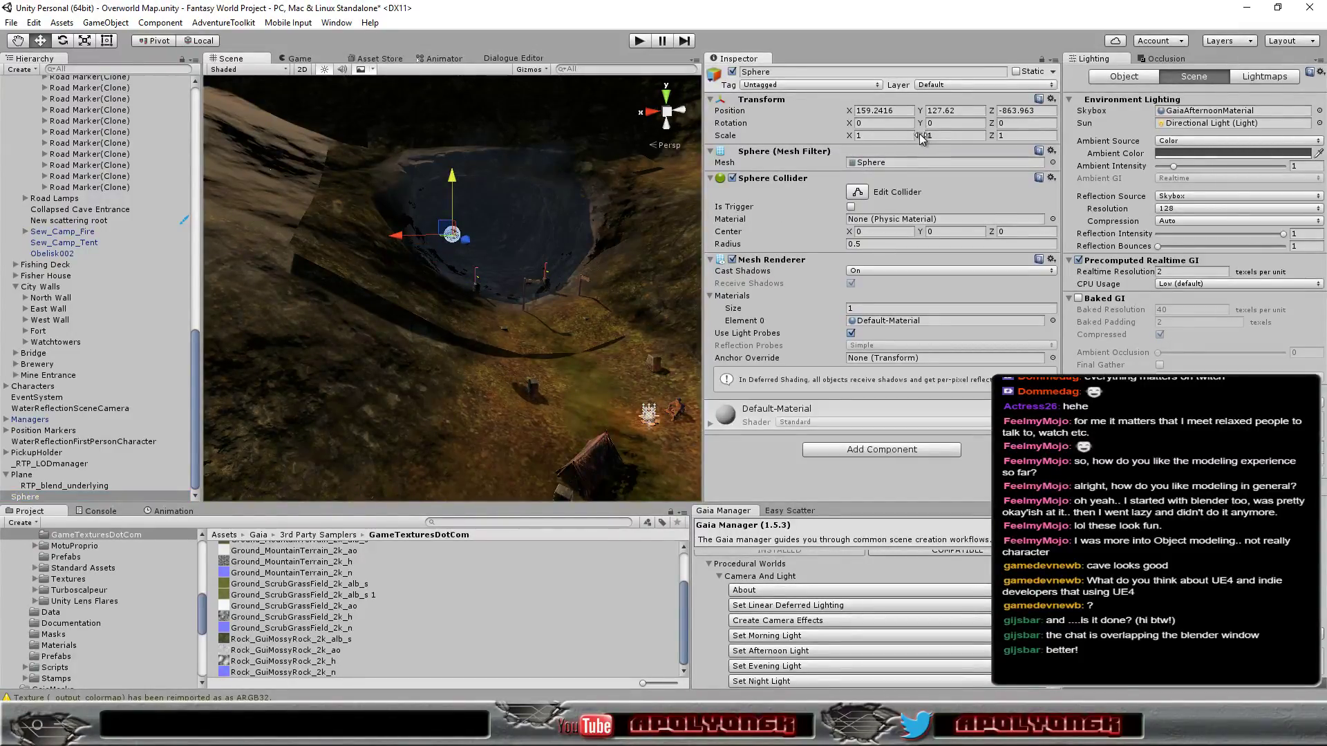
pyautogui.click(84, 40)
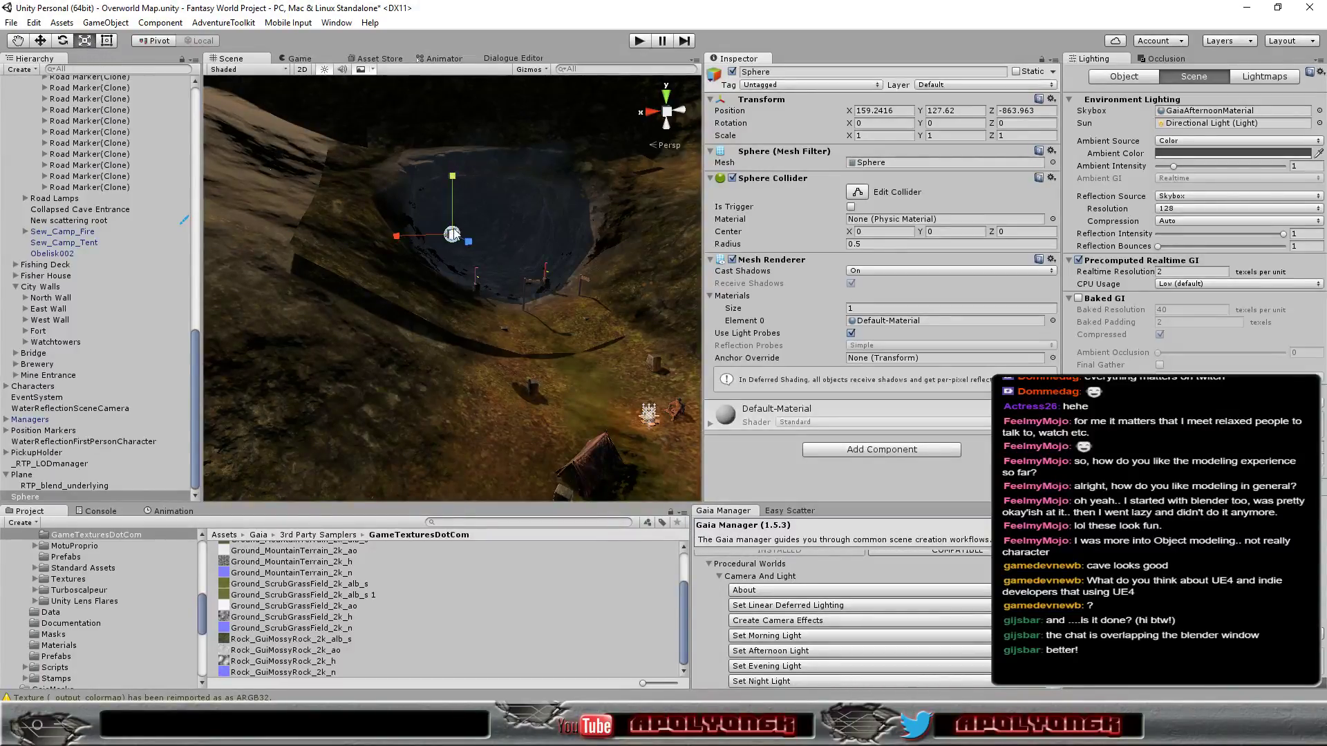
# Scale the sphere to 24.6 and move it over the cave entrance at X 150.78, Y 124.63, Z -879.31.
pyautogui.moveTo(452, 234)
pyautogui.mouseDown()
pyautogui.moveTo(360, 589)
pyautogui.moveTo(240, 197)
pyautogui.moveTo(659, 488)
pyautogui.moveTo(578, 378)
pyautogui.mouseUp()
pyautogui.scroll(-3, 492, 343)
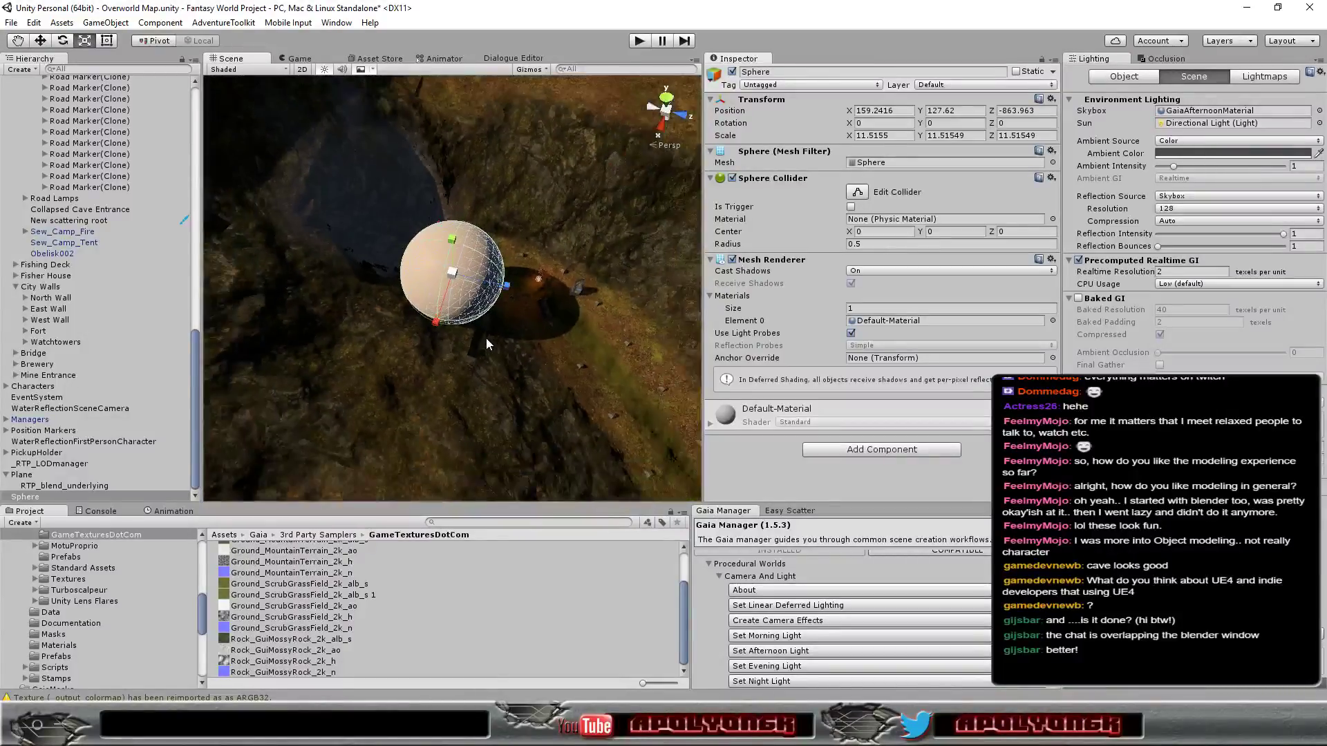
pyautogui.click(40, 41)
pyautogui.moveTo(456, 281)
pyautogui.mouseDown()
pyautogui.moveTo(367, 206)
pyautogui.moveTo(1282, 54)
pyautogui.moveTo(542, 293)
pyautogui.moveTo(572, 253)
pyautogui.moveTo(579, 271)
pyautogui.mouseUp()
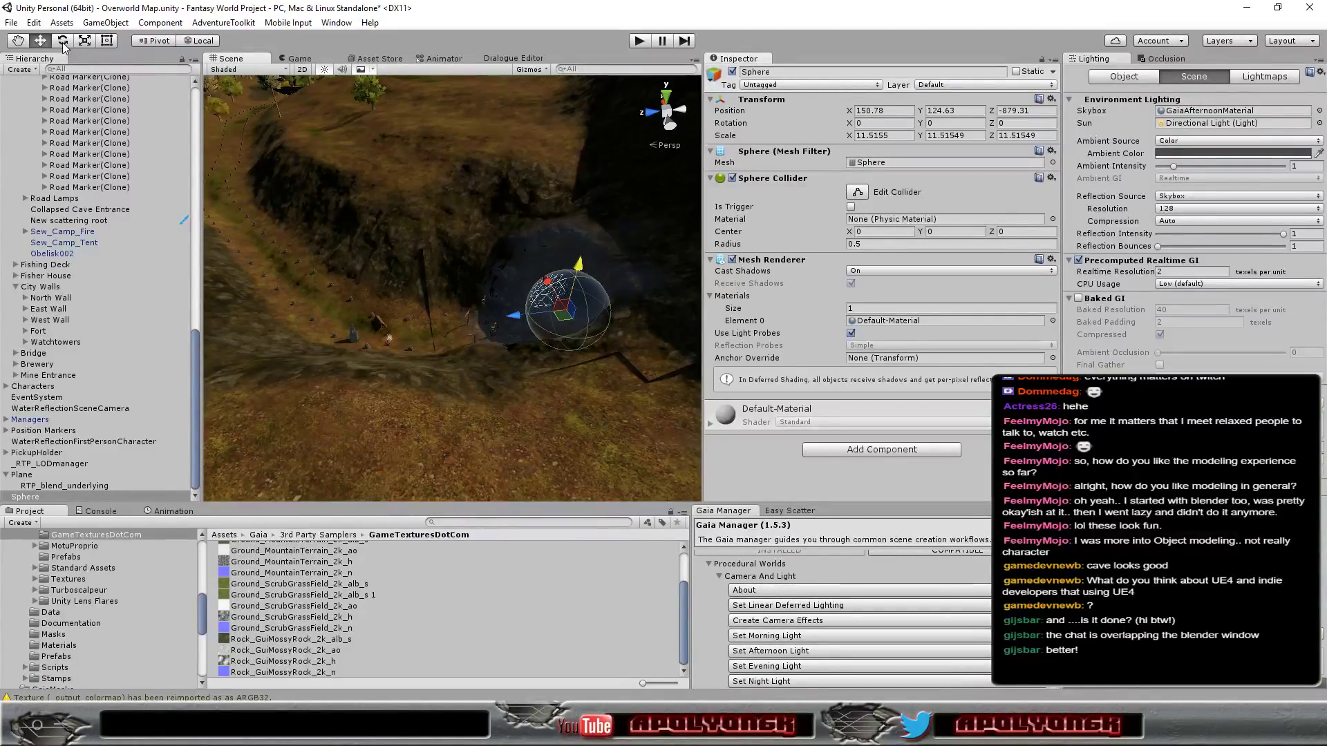
pyautogui.click(84, 40)
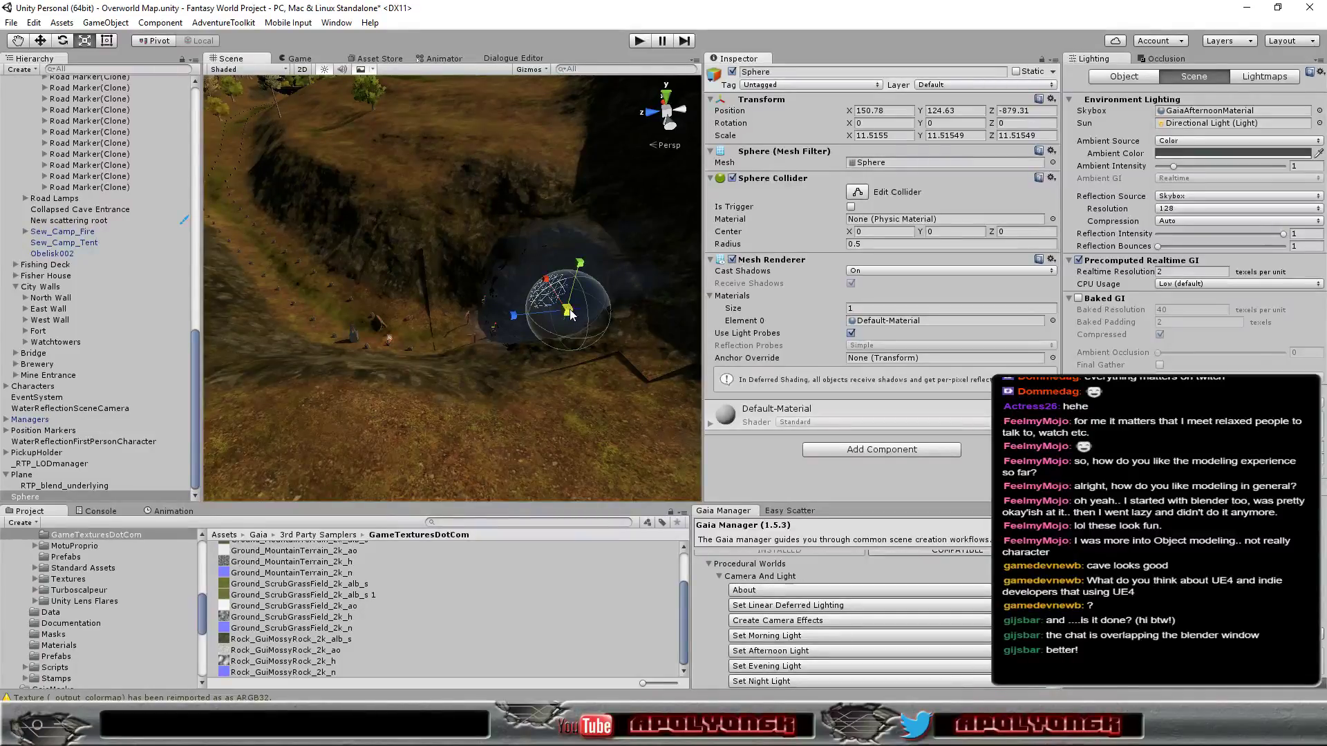
pyautogui.moveTo(573, 312)
pyautogui.mouseDown()
pyautogui.moveTo(600, 250)
pyautogui.moveTo(879, 303)
pyautogui.moveTo(1049, 312)
pyautogui.moveTo(1105, 484)
pyautogui.moveTo(830, 416)
pyautogui.mouseUp()
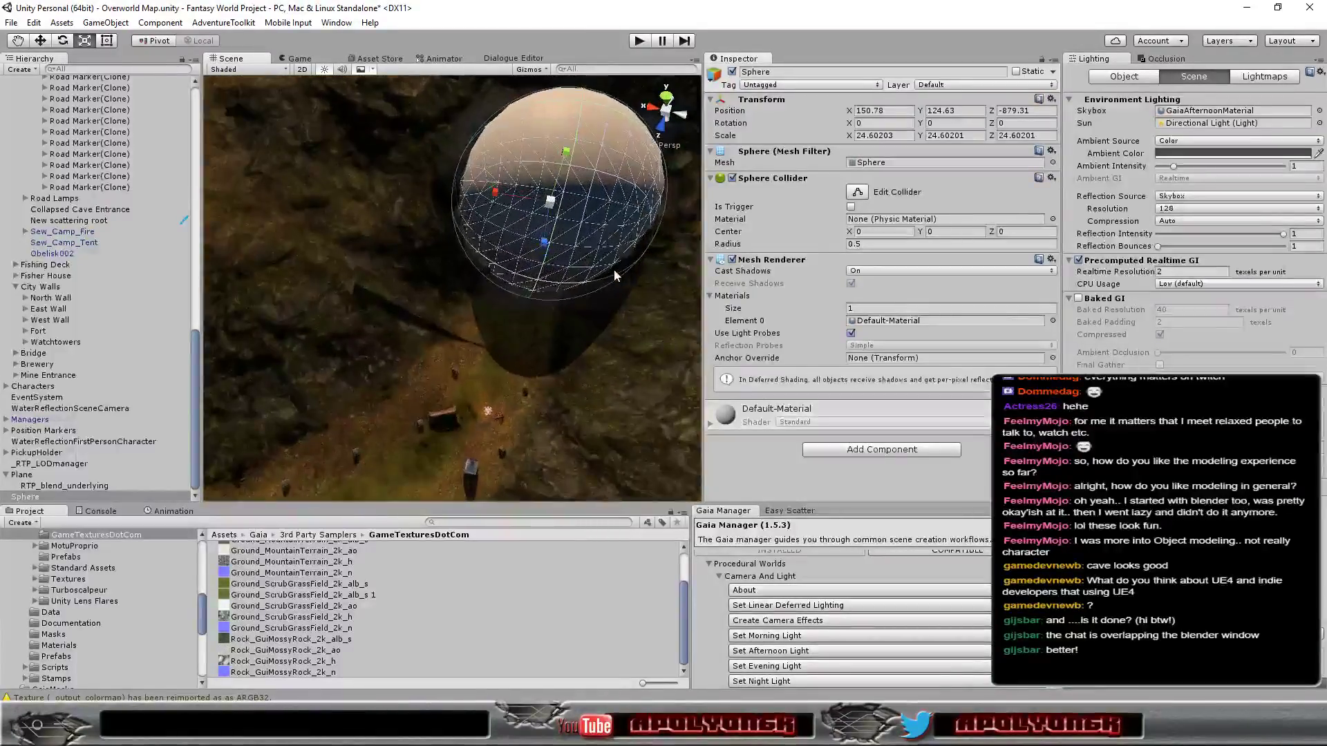
pyautogui.moveTo(614, 275)
pyautogui.mouseDown(button='right')
pyautogui.moveTo(994, 190)
pyautogui.moveTo(680, 241)
pyautogui.moveTo(457, 207)
pyautogui.moveTo(763, 242)
pyautogui.moveTo(753, 279)
pyautogui.mouseUp(button='right')
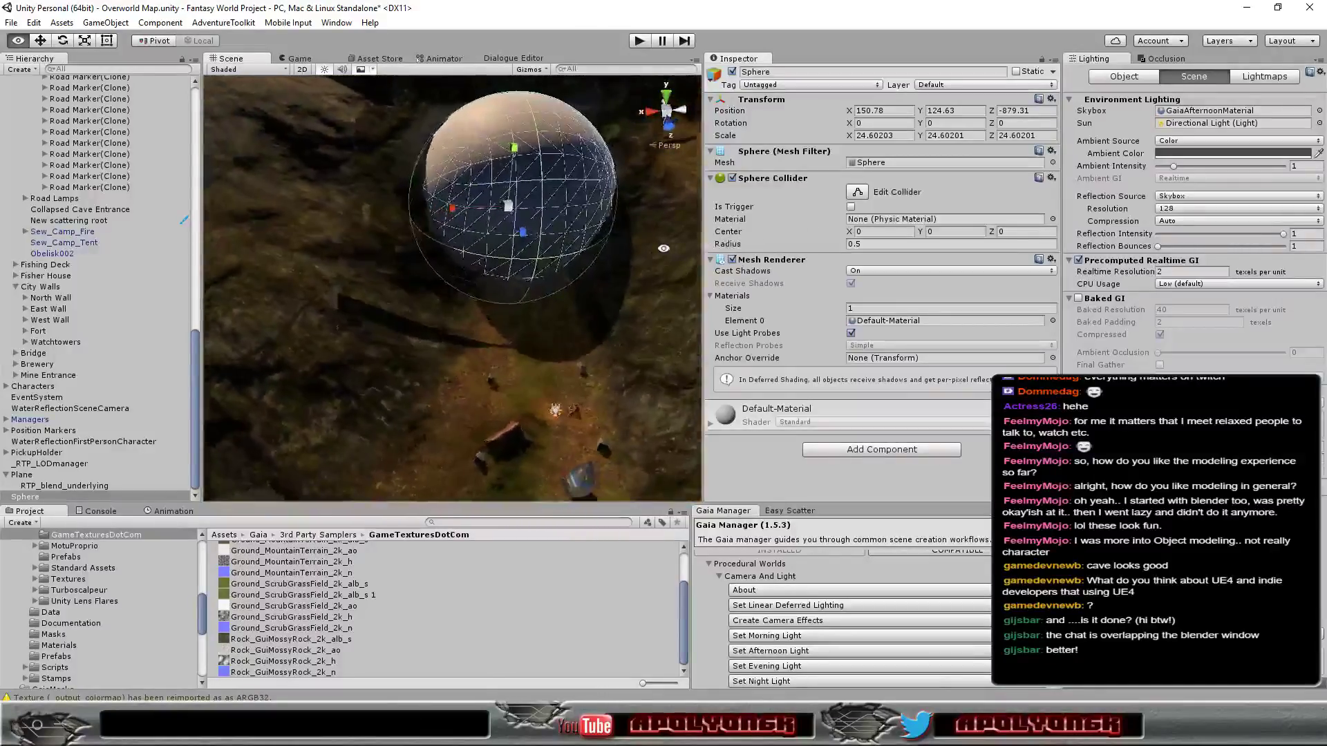
# Remove the sphere's Mesh Filter and Mesh Renderer components, leaving just its Sphere Collider.
pyautogui.rightClick(785, 153)
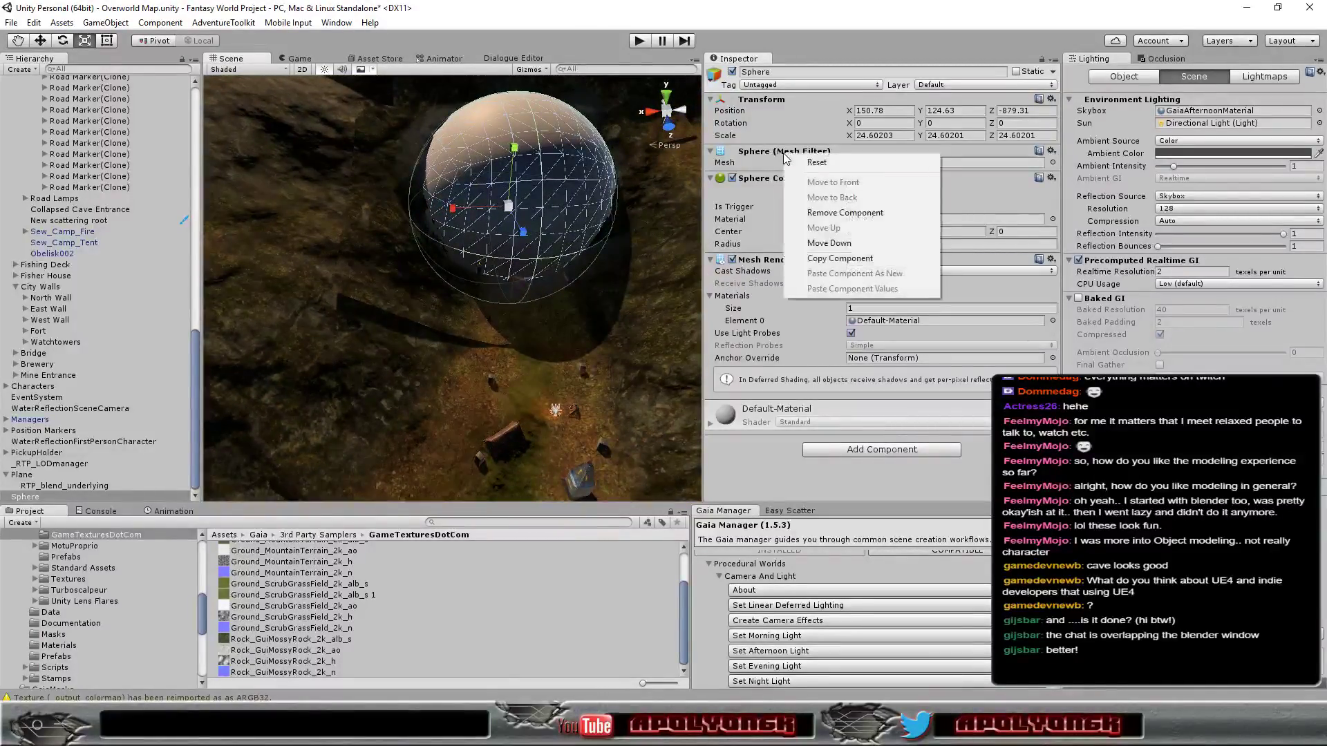
pyautogui.click(805, 213)
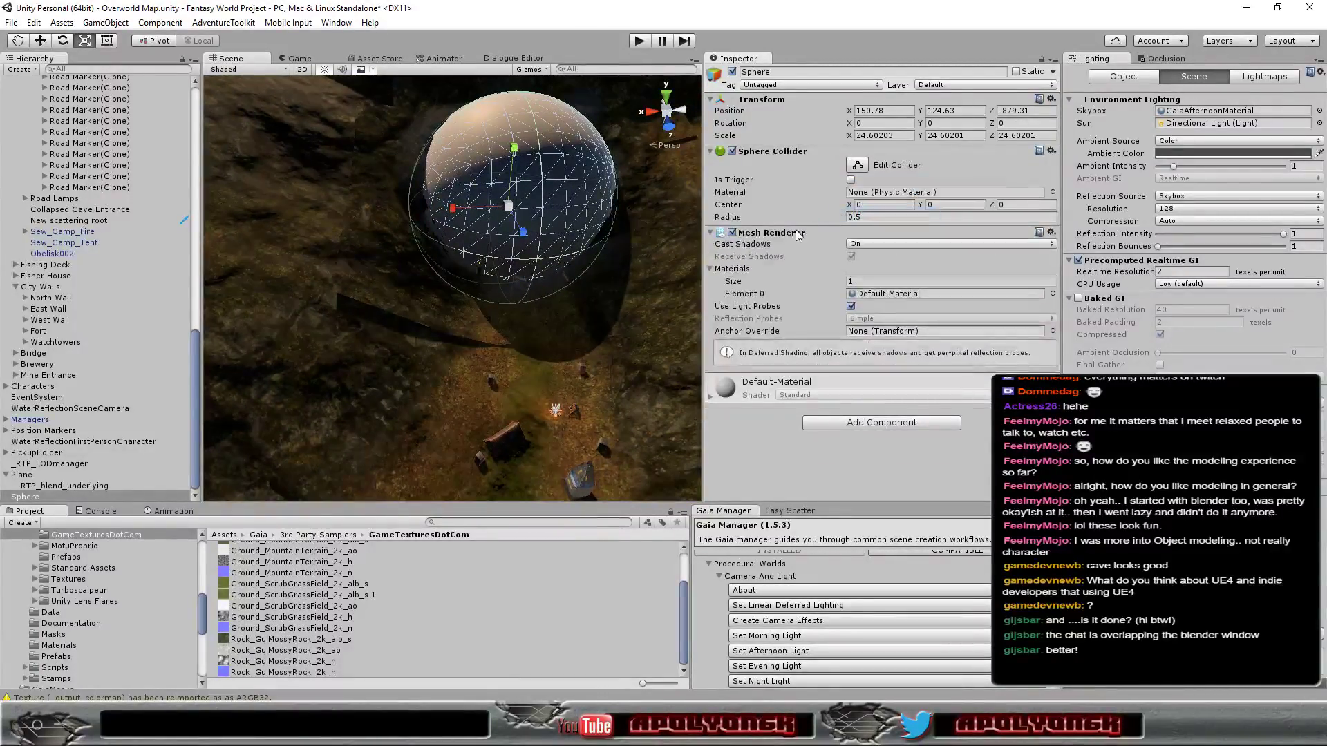
pyautogui.rightClick(793, 235)
pyautogui.click(834, 296)
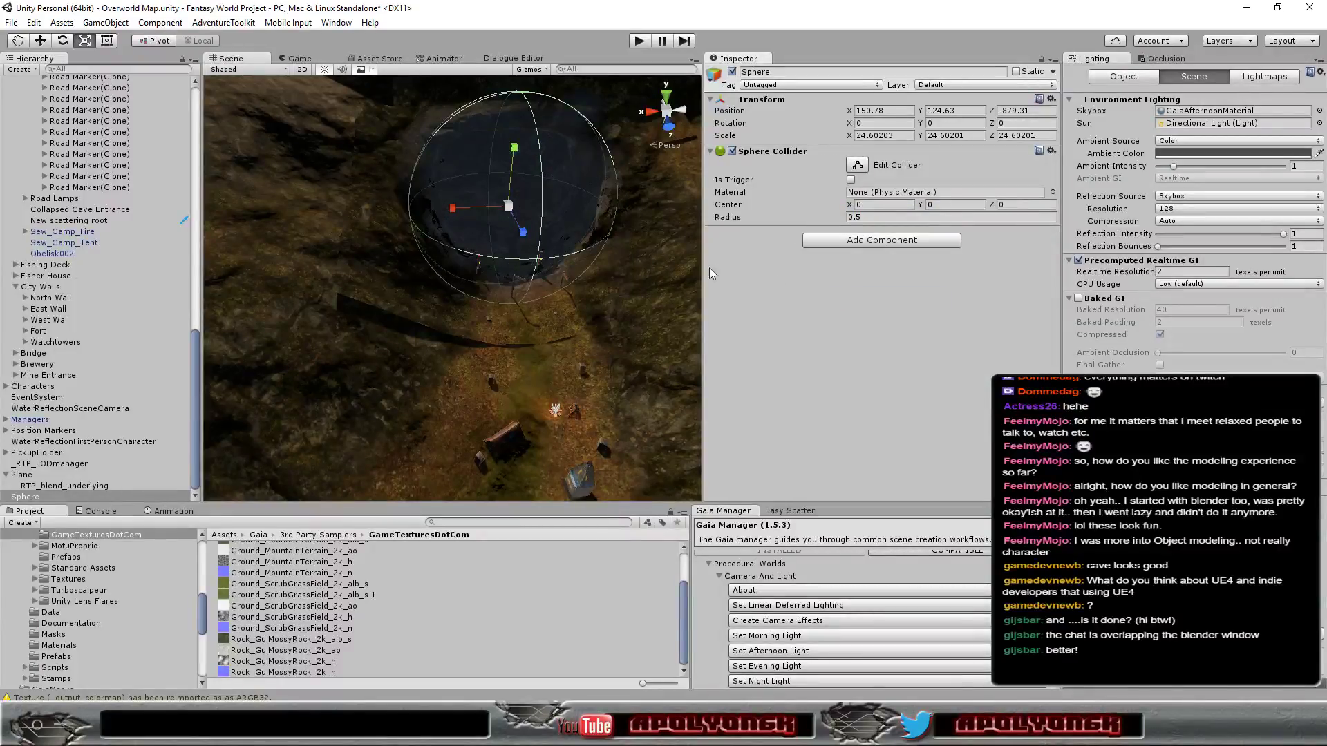
pyautogui.moveTo(681, 270)
pyautogui.mouseDown(button='right')
pyautogui.moveTo(697, 224)
pyautogui.moveTo(910, 274)
pyautogui.moveTo(669, 239)
pyautogui.mouseUp(button='right')
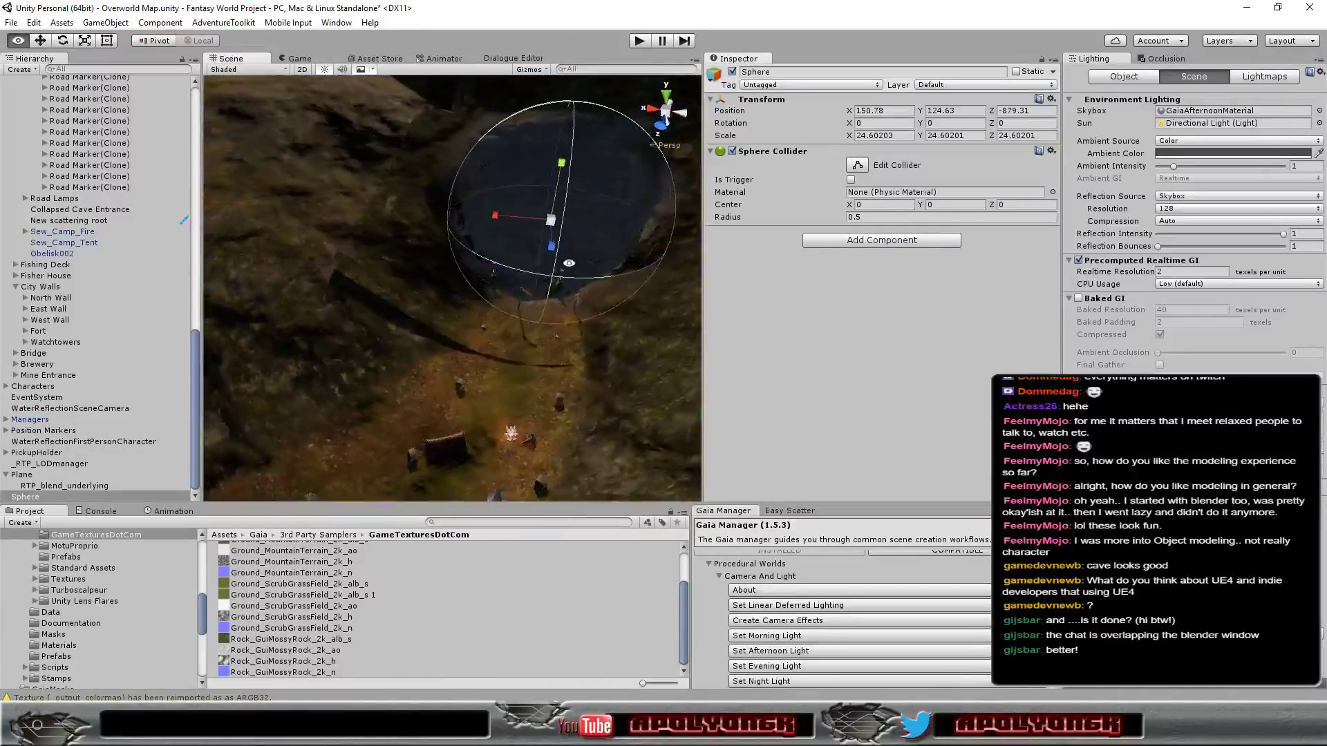
pyautogui.moveTo(668, 238); pyautogui.dragTo(602, 297, button='right')
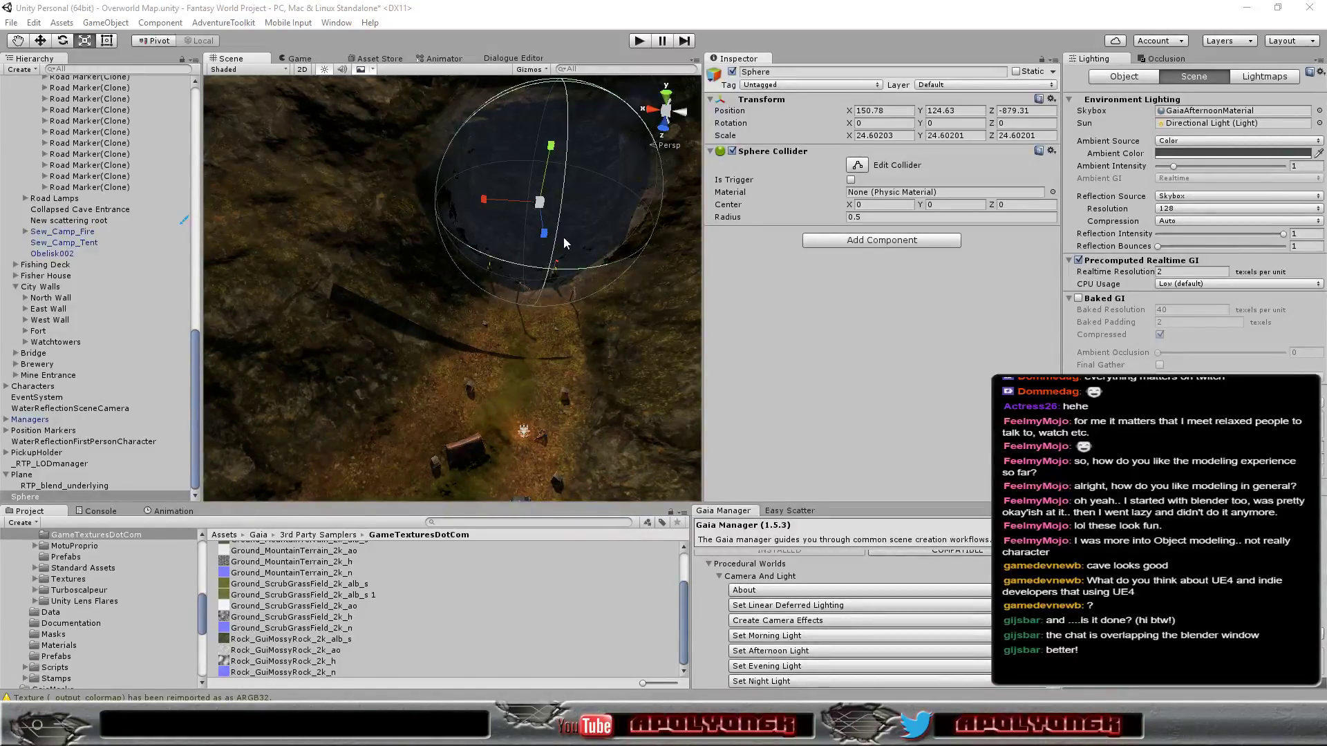
# Rename the sphere to 'Campsite Entrance Collider' and collapse the Buildings and Props group.
pyautogui.click(782, 72)
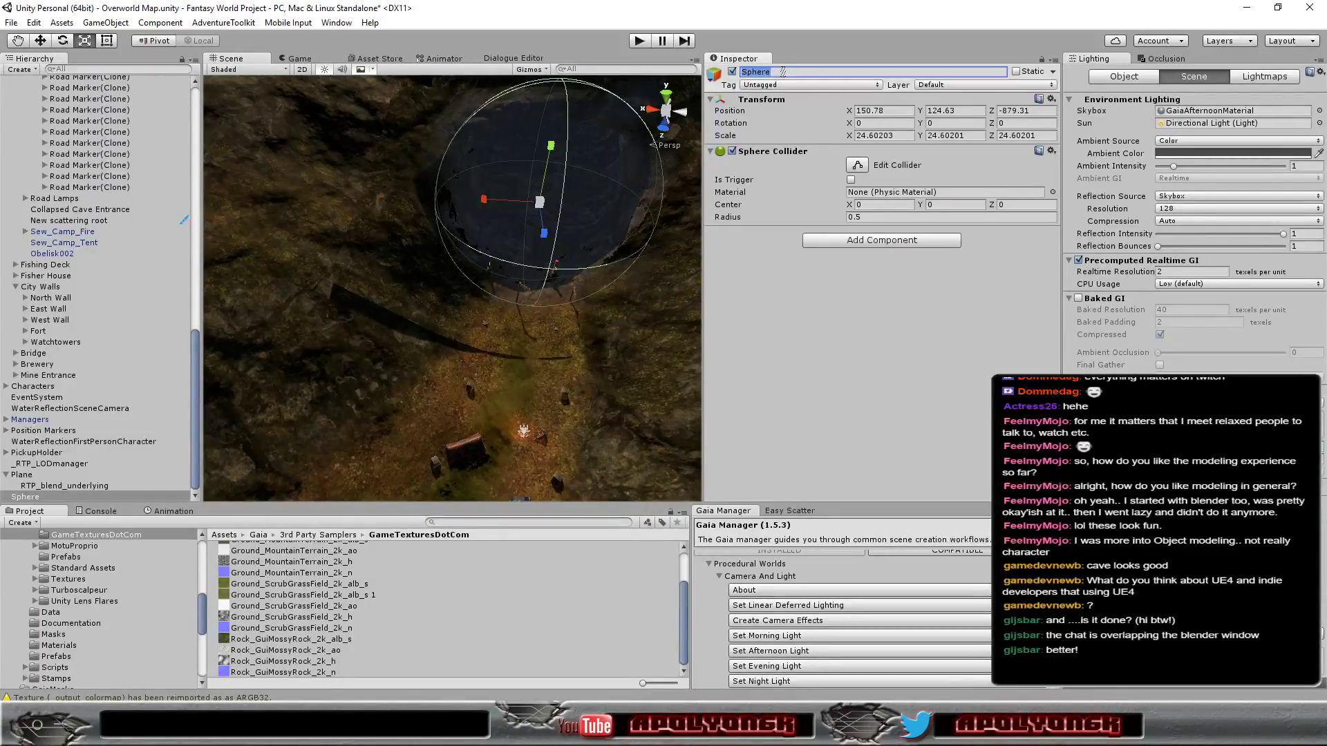
pyautogui.write('Campsi')
pyautogui.write('te E')
pyautogui.write('nt')
pyautogui.write('rance ')
pyautogui.write('Colli')
pyautogui.write('de')
pyautogui.press('Return')
pyautogui.moveTo(196, 388); pyautogui.dragTo(204, 152)
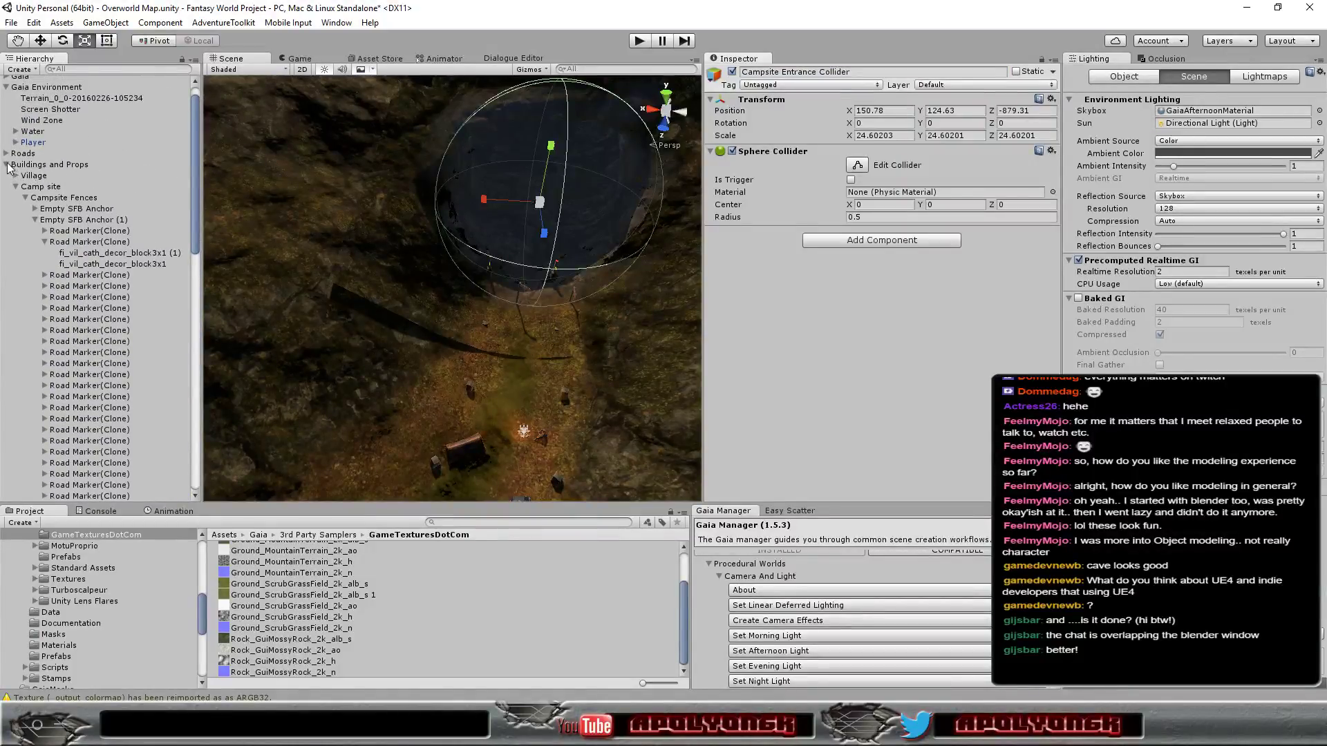
pyautogui.click(7, 164)
# Add Relief Terrain > Helpers > Resolve Hole Collision to the Player and expand Entrance Triggers.
pyautogui.click(35, 161)
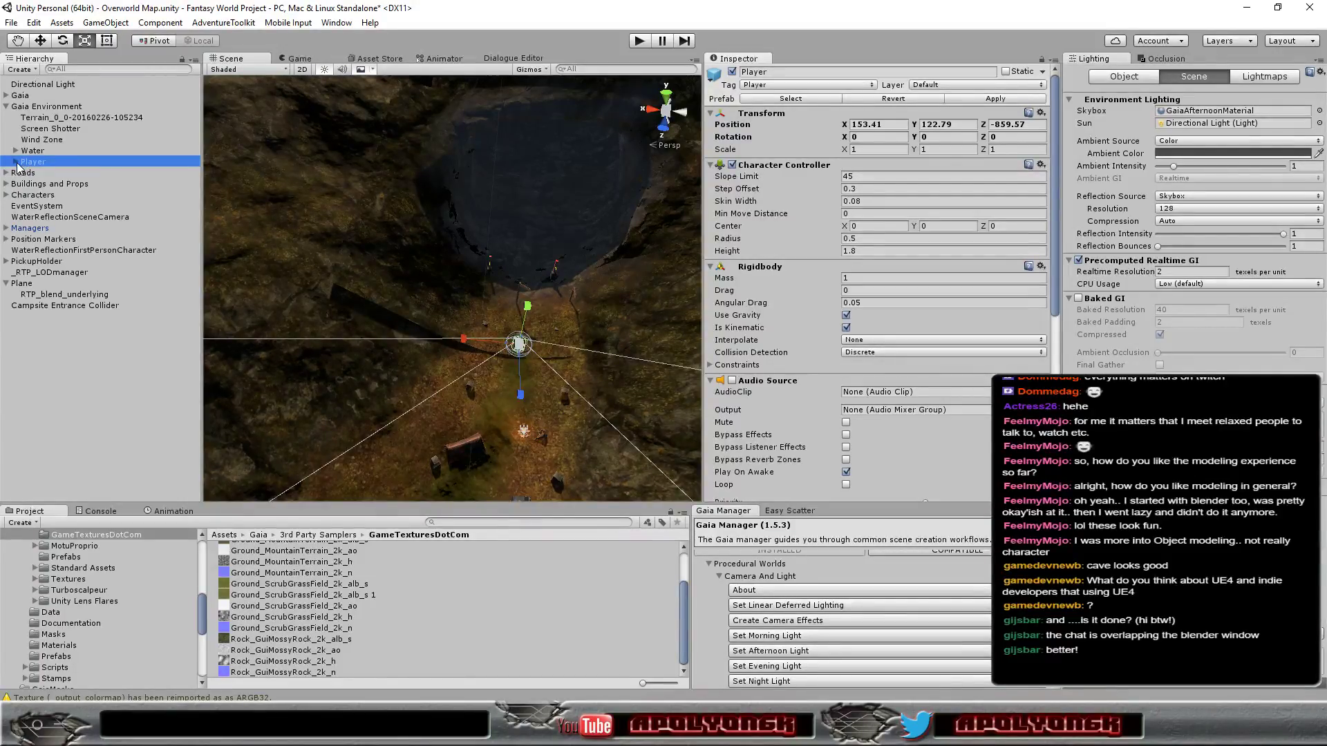
pyautogui.scroll(-5, 791, 215)
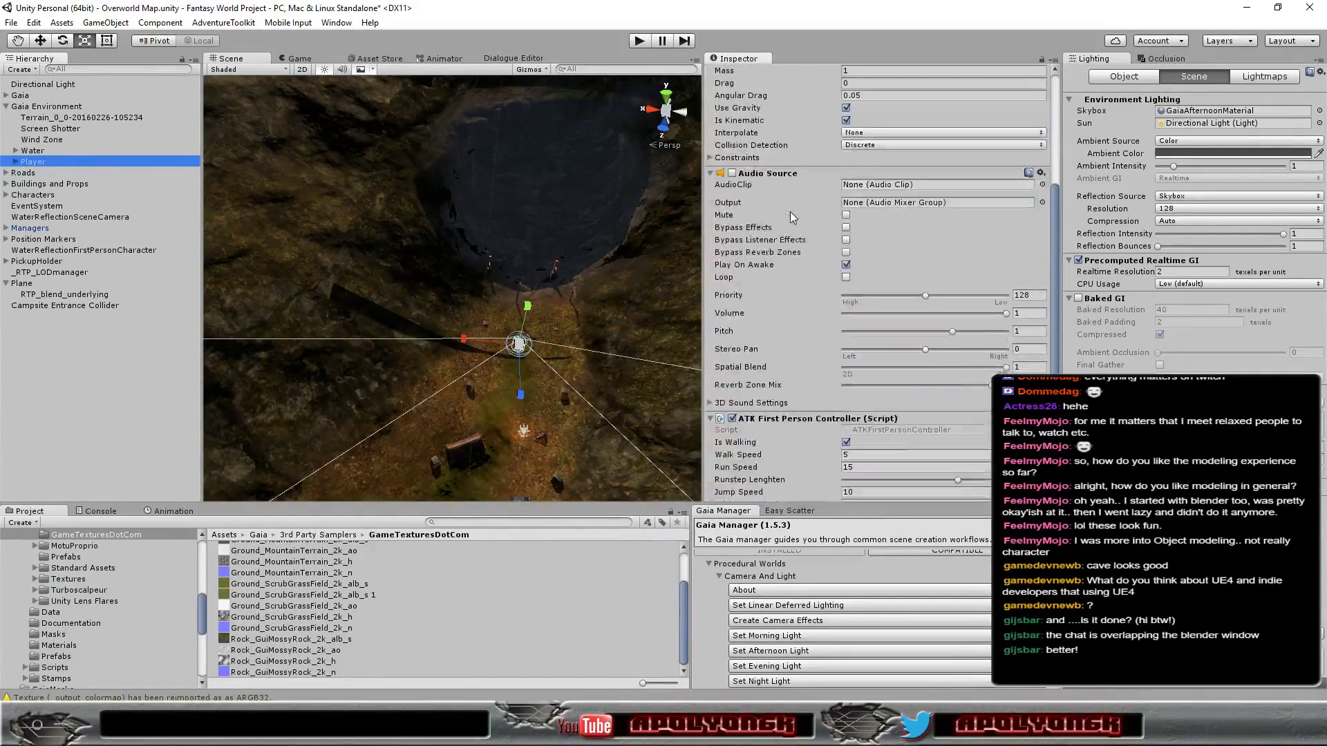
pyautogui.scroll(-3, 789, 211)
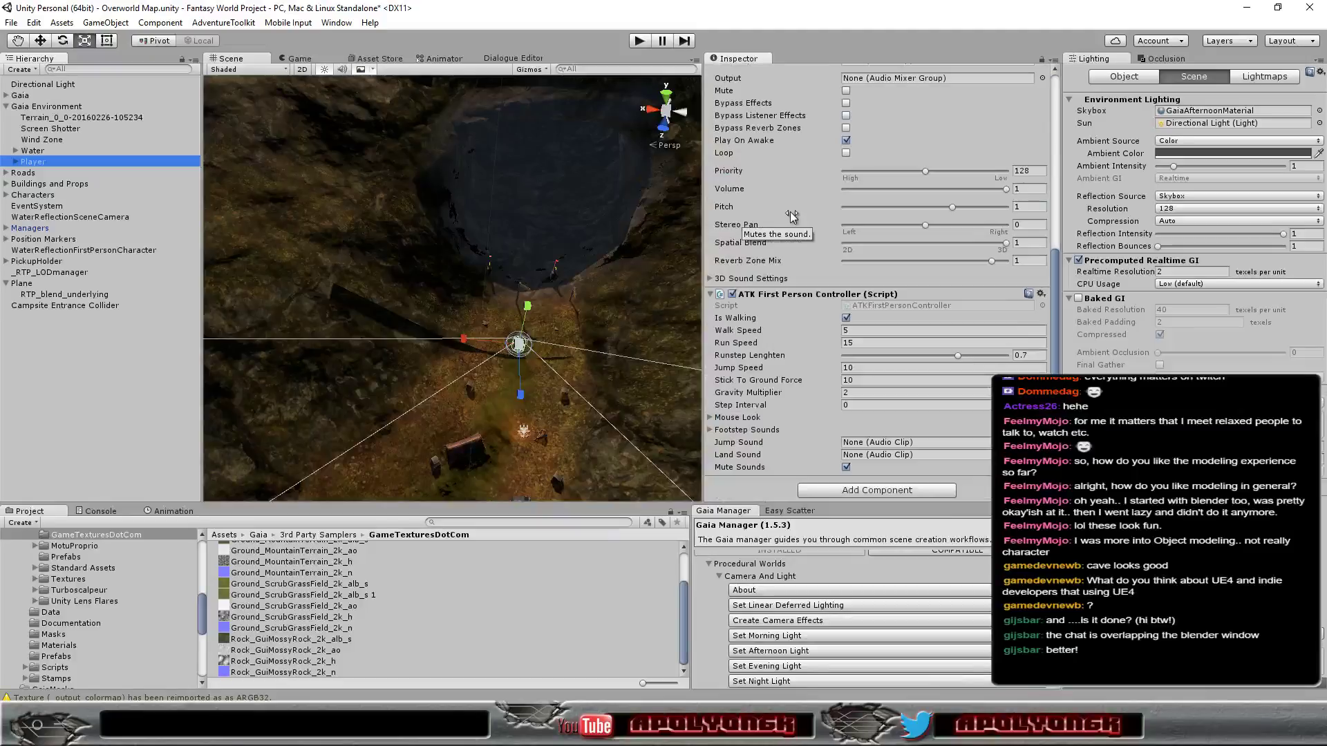
pyautogui.click(853, 493)
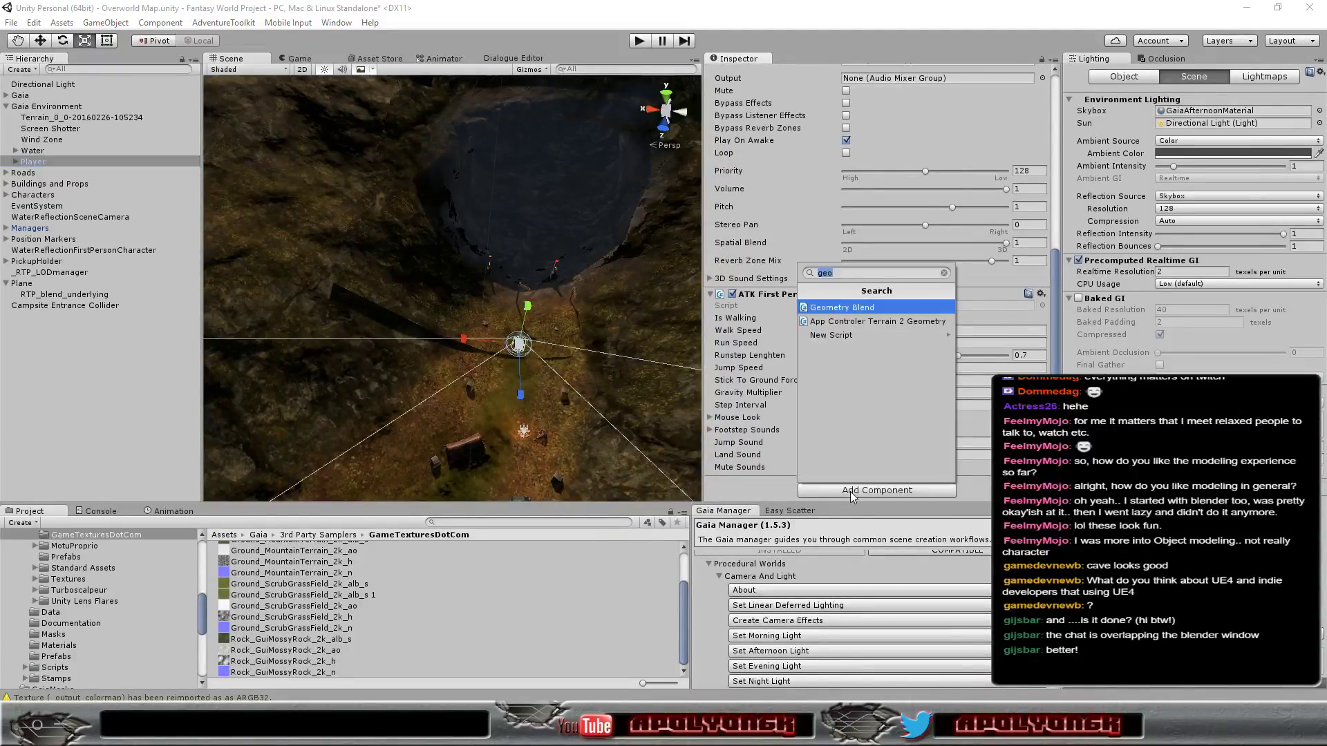
pyautogui.click(944, 273)
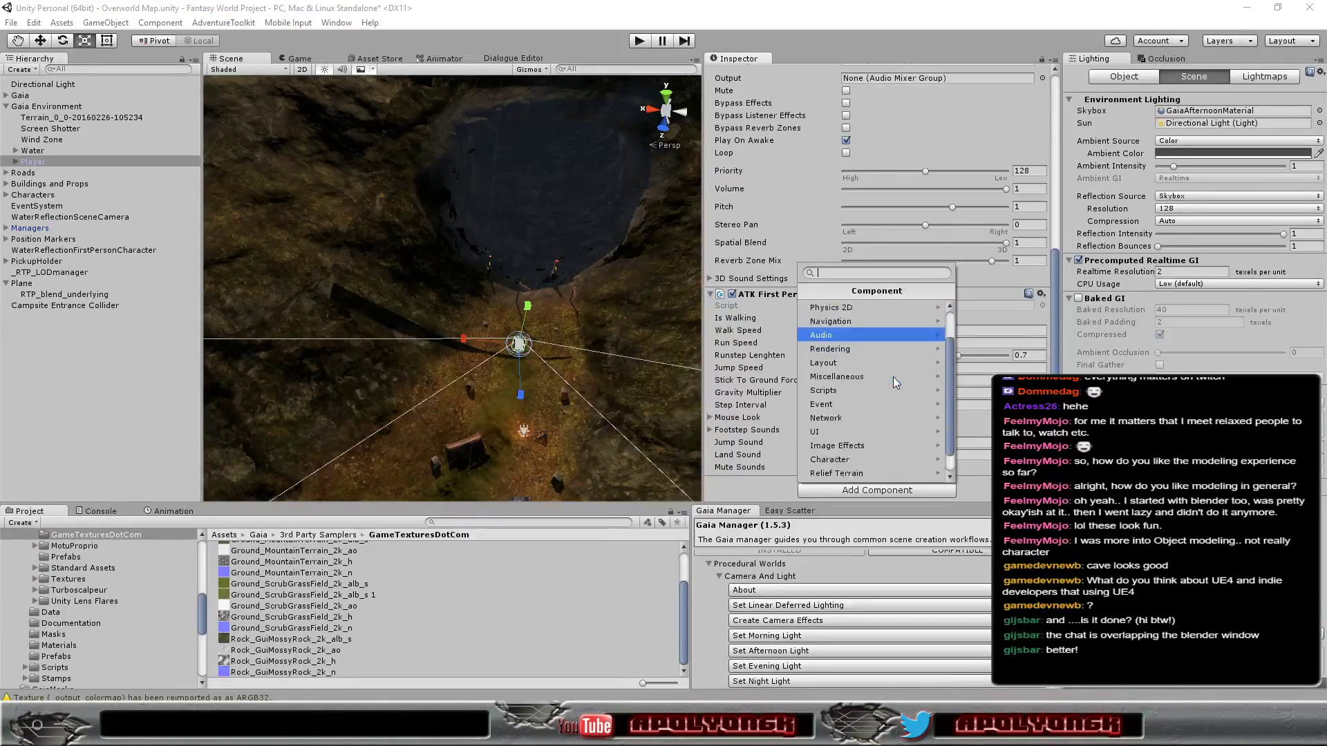
pyautogui.scroll(-2, 893, 376)
pyautogui.click(855, 447)
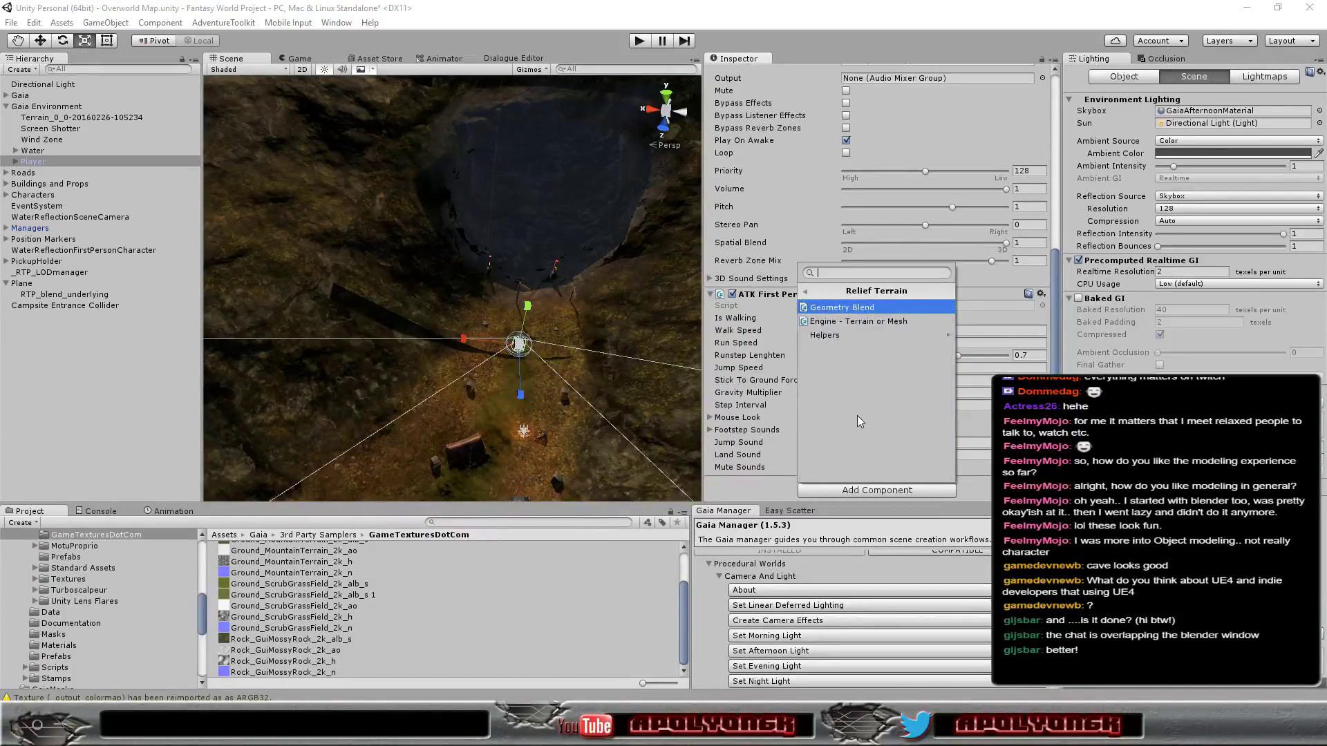
pyautogui.click(844, 336)
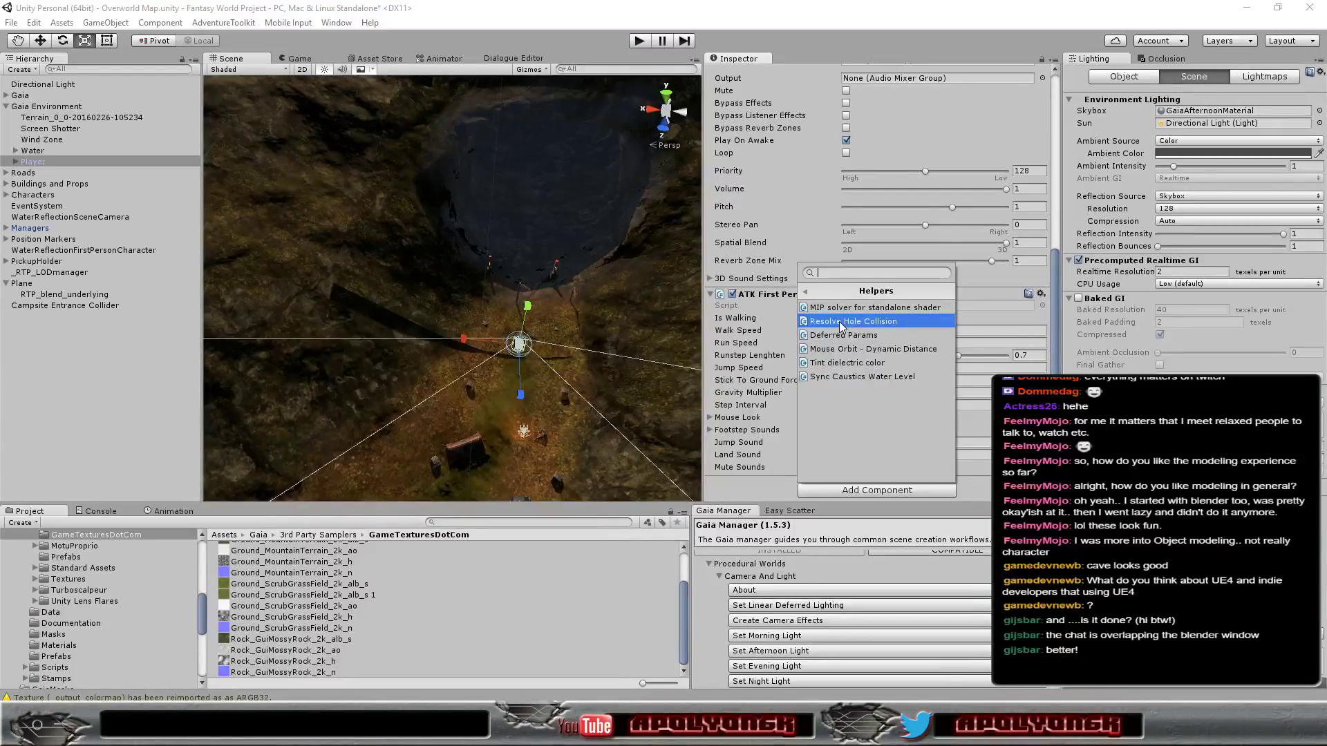
pyautogui.click(835, 322)
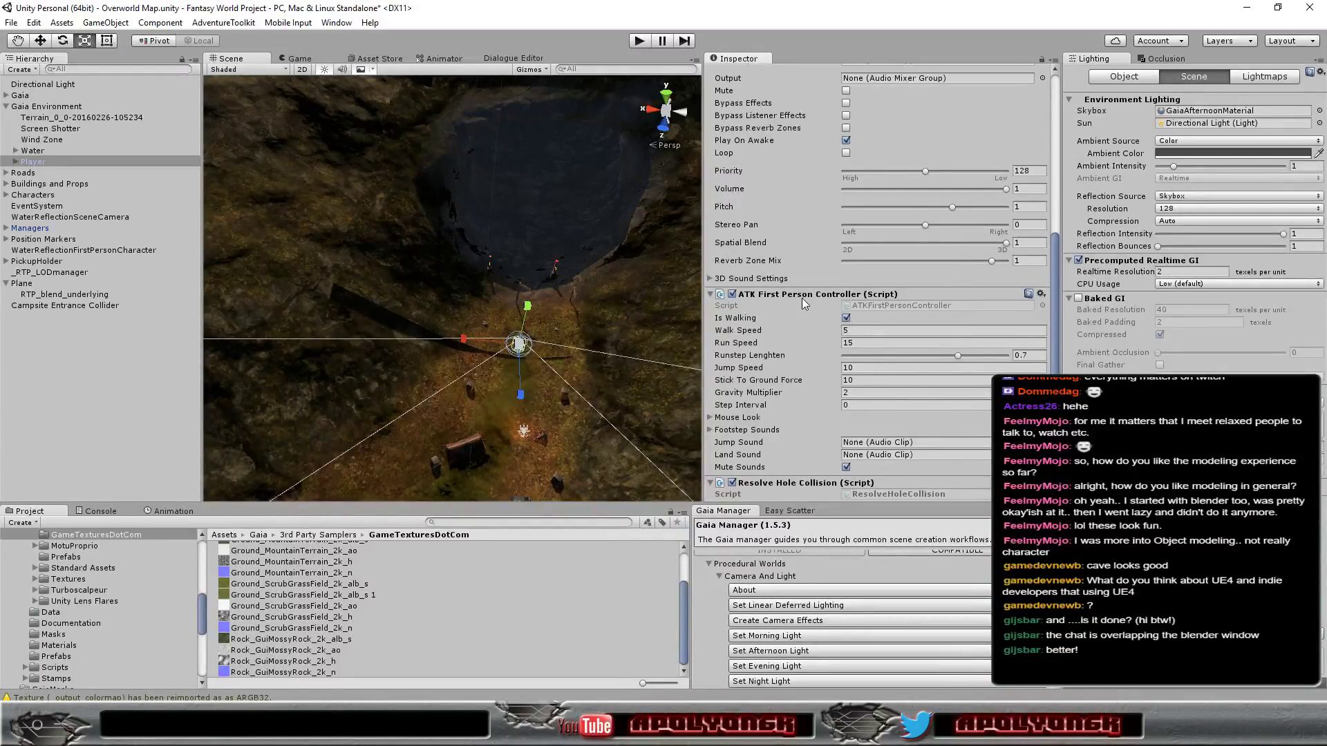
pyautogui.scroll(-2, 802, 303)
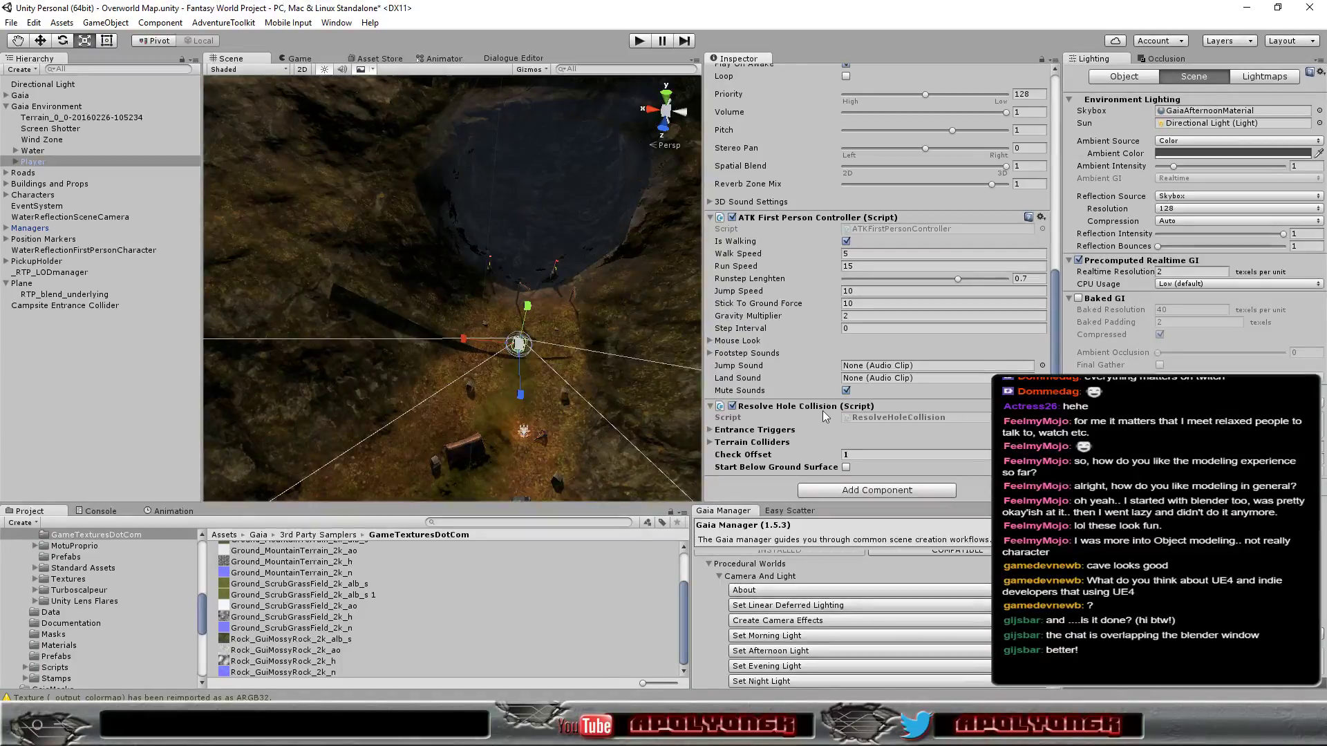
pyautogui.click(712, 430)
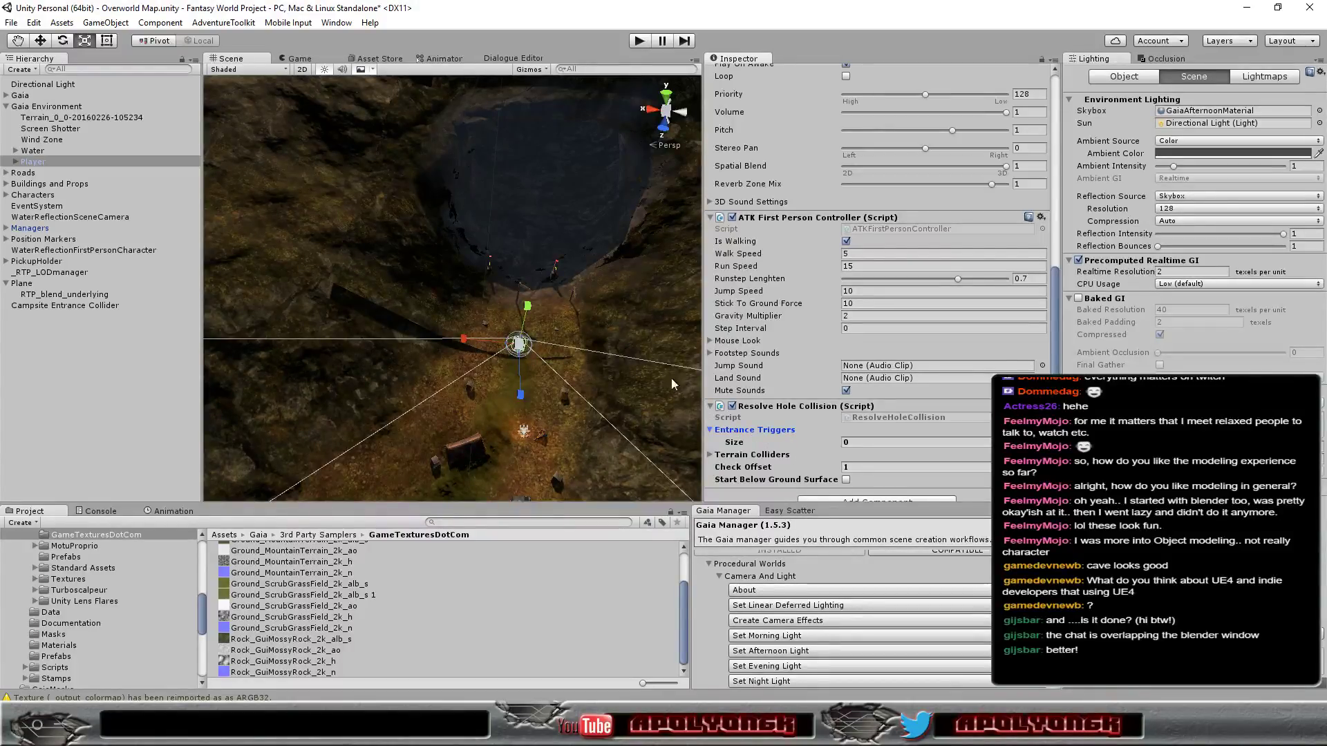
# Toggle Is Trigger on the Campsite Entrance Collider's sphere collider on and back off.
pyautogui.click(61, 305)
pyautogui.click(851, 180)
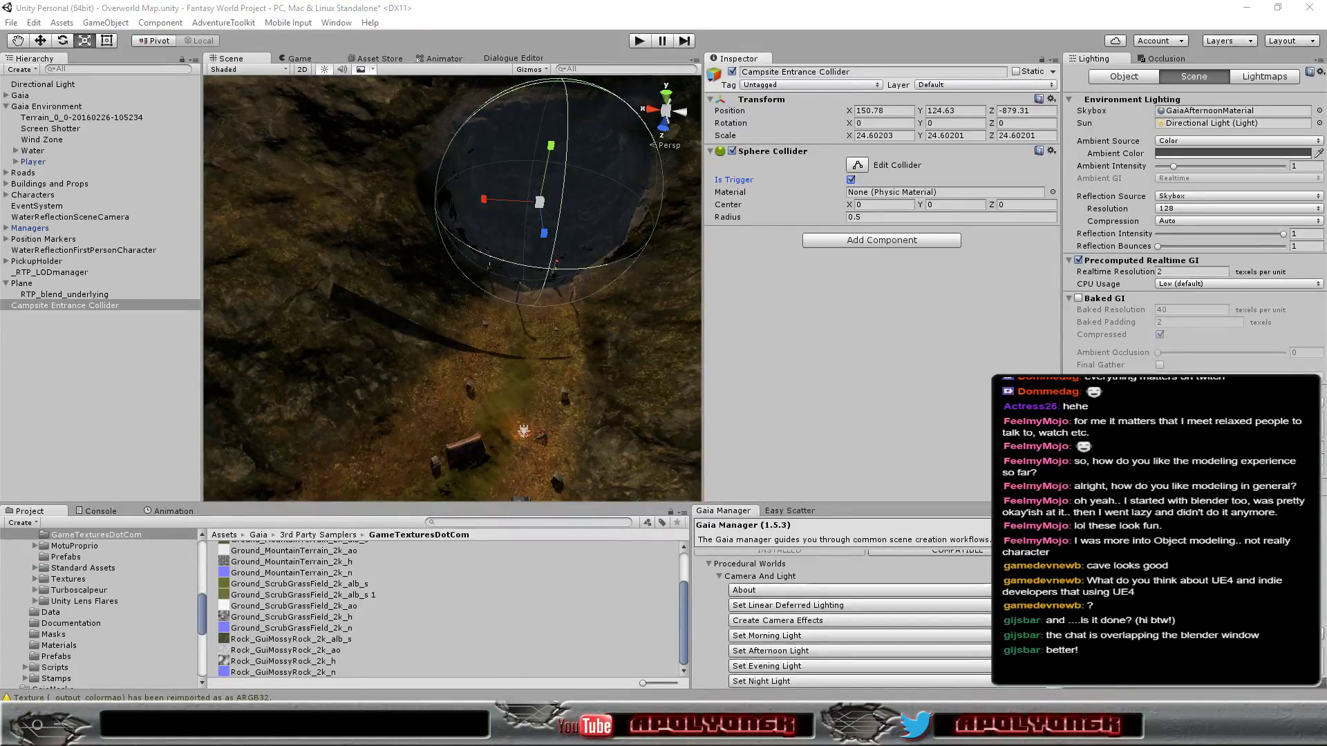
pyautogui.click(852, 180)
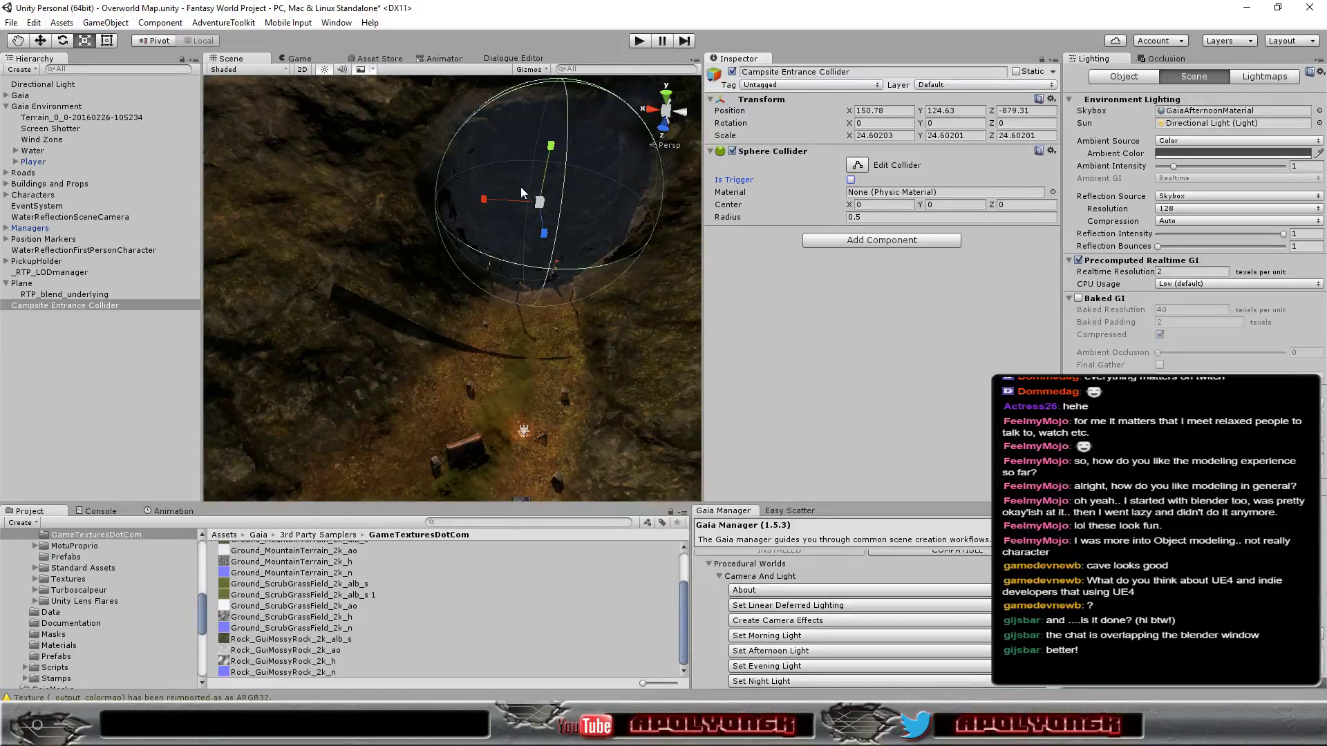
# Set the Player's Entrance Triggers size to 1 with Campsite Entrance Collider as Element 0.
pyautogui.click(44, 161)
pyautogui.scroll(-5, 779, 427)
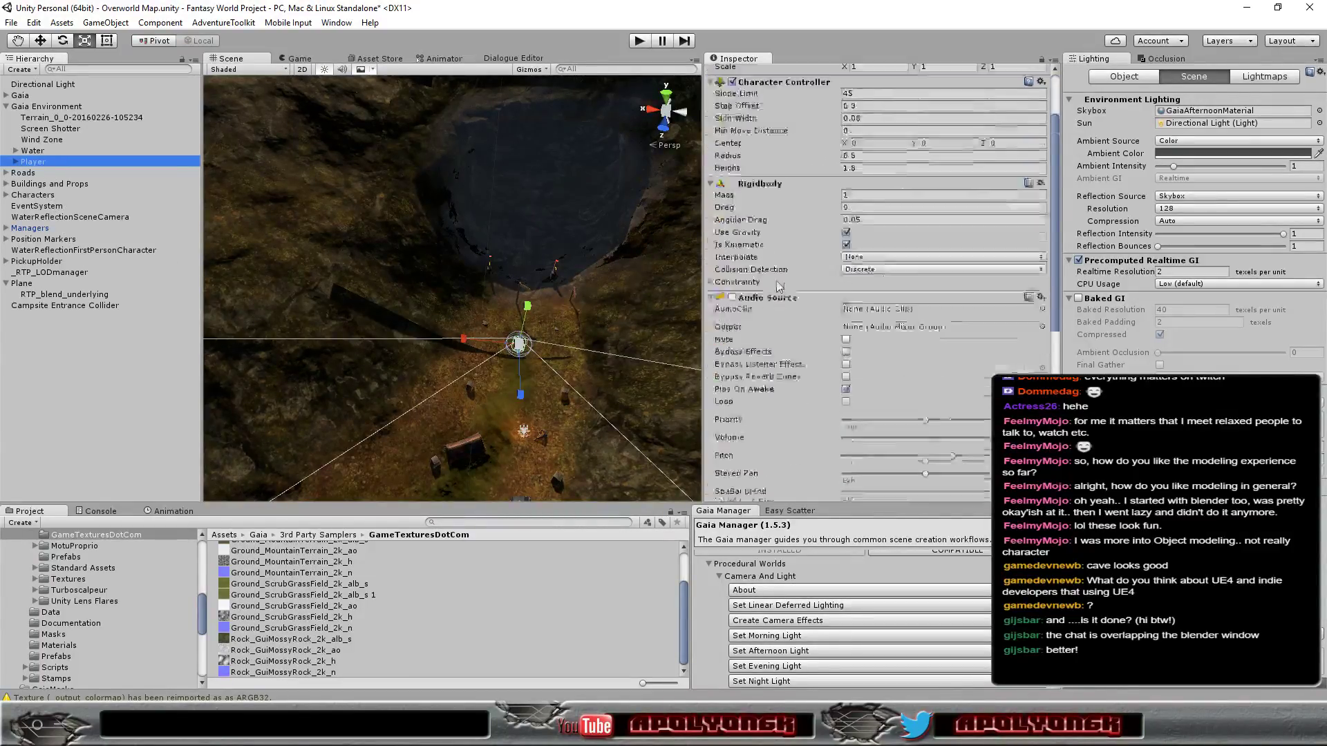
pyautogui.scroll(-5, 778, 427)
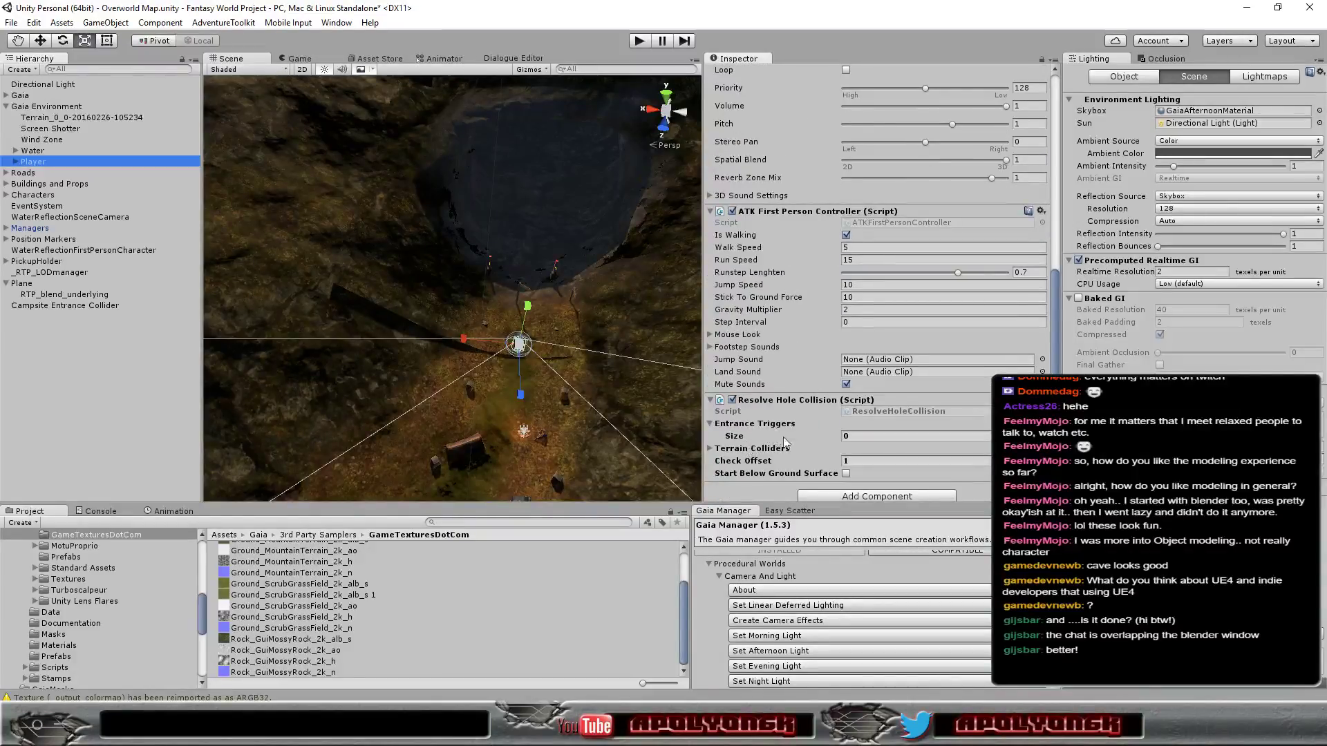
pyautogui.click(860, 436)
pyautogui.write('1')
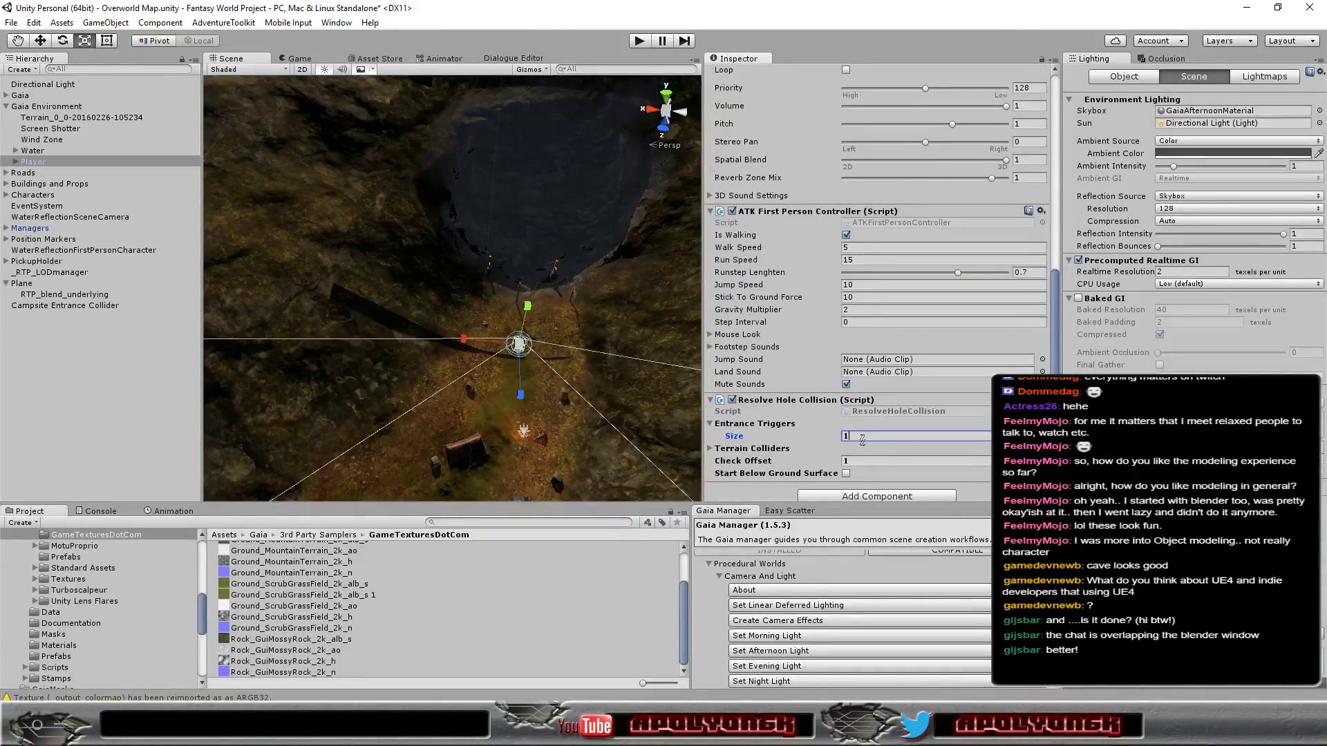
pyautogui.press('Return')
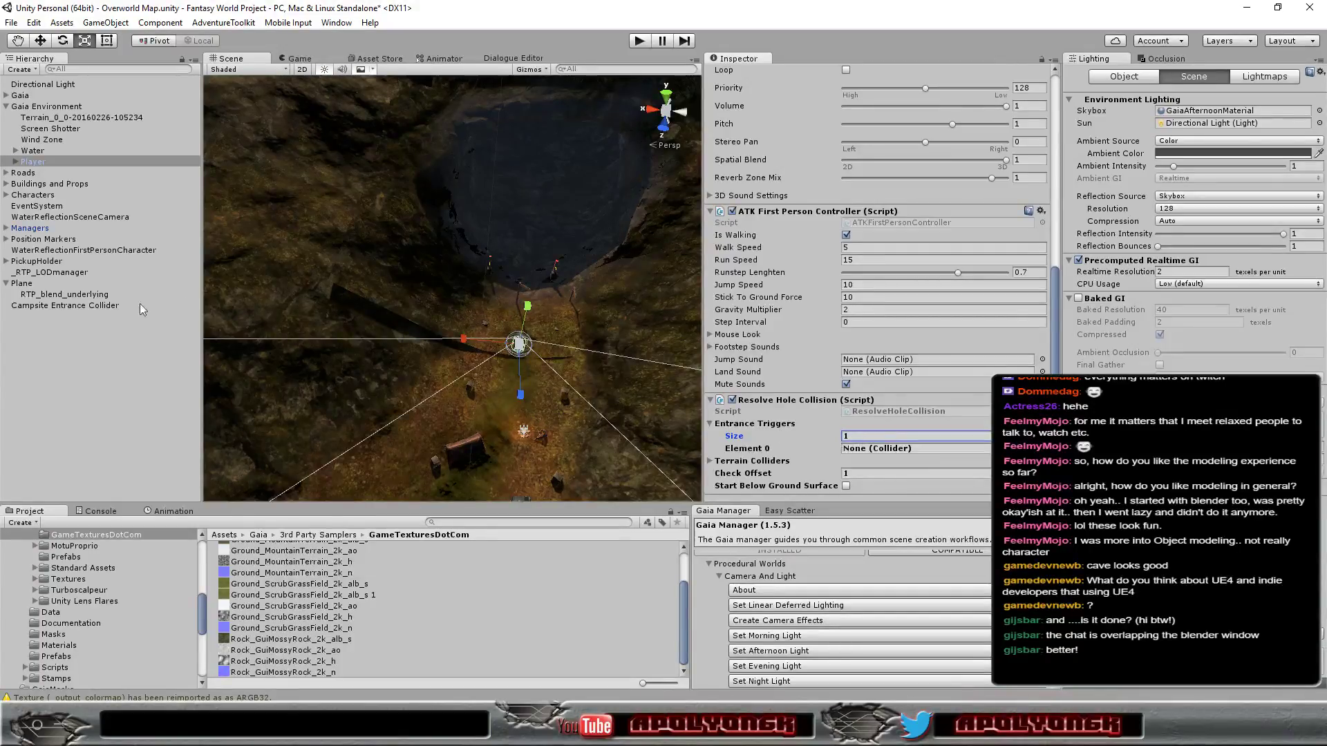
pyautogui.moveTo(107, 306)
pyautogui.mouseDown()
pyautogui.moveTo(864, 461)
pyautogui.moveTo(859, 452)
pyautogui.mouseUp()
pyautogui.scroll(-2, 807, 430)
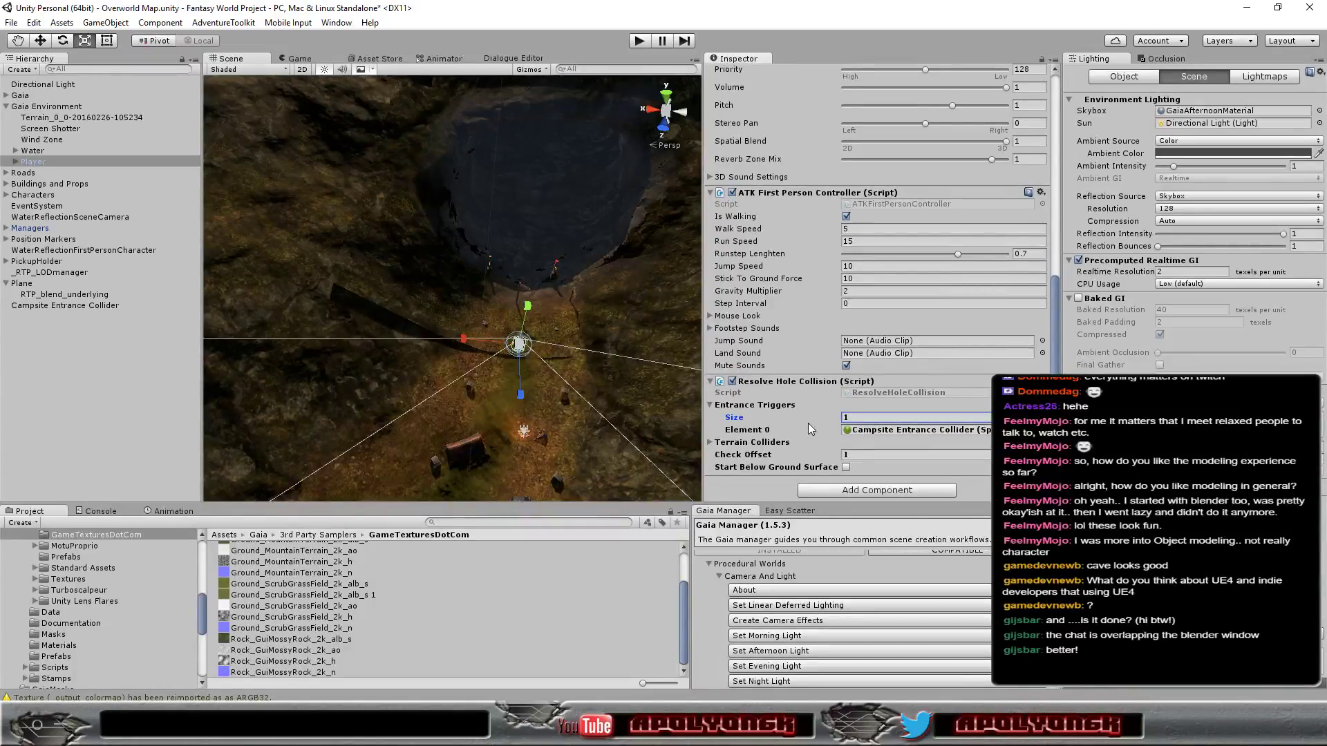
pyautogui.click(26, 285)
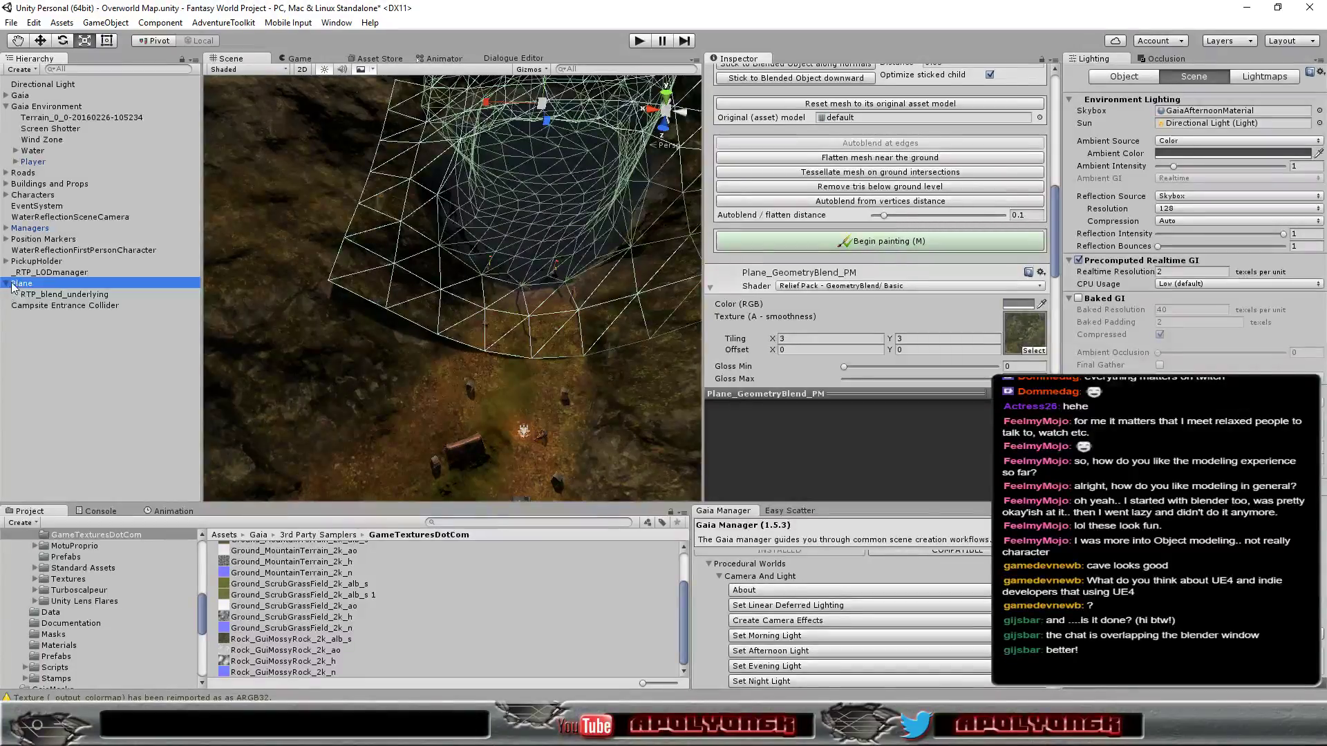
pyautogui.click(5, 283)
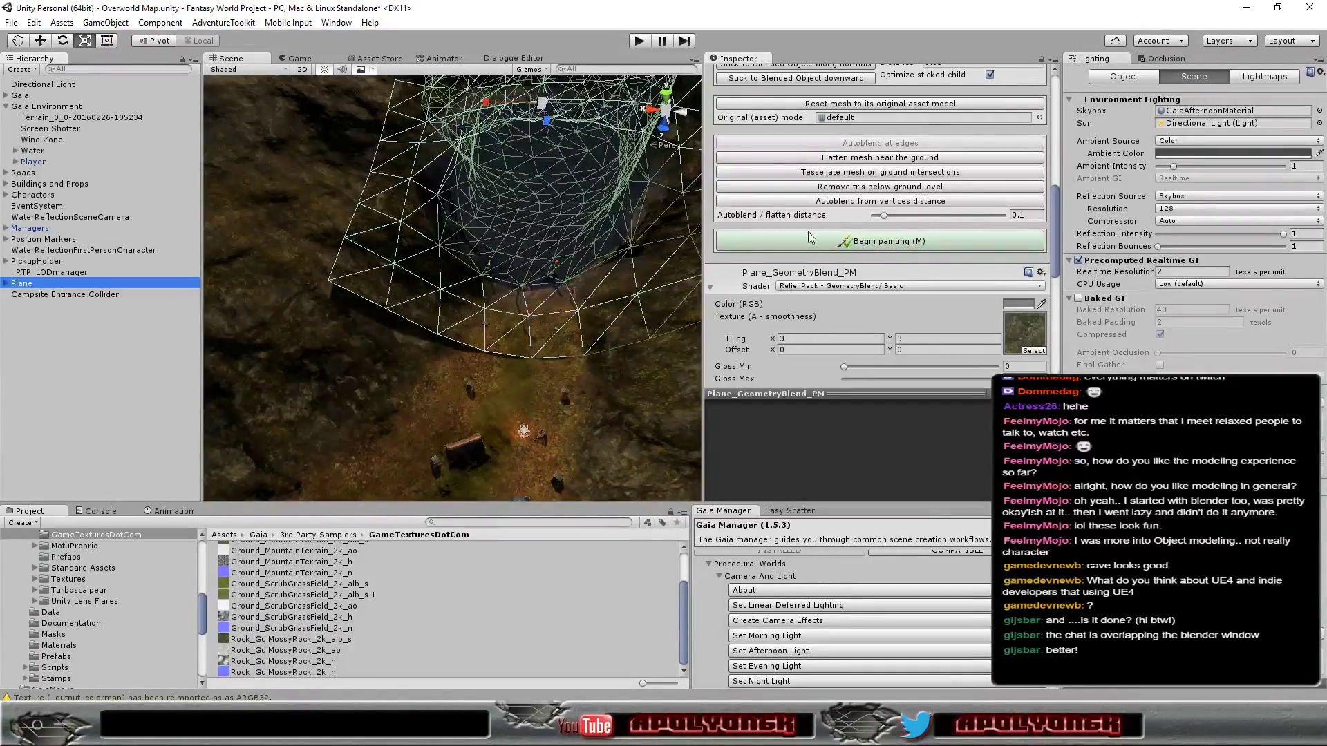
pyautogui.scroll(5, 807, 231)
pyautogui.scroll(5, 807, 231)
pyautogui.scroll(1, 807, 231)
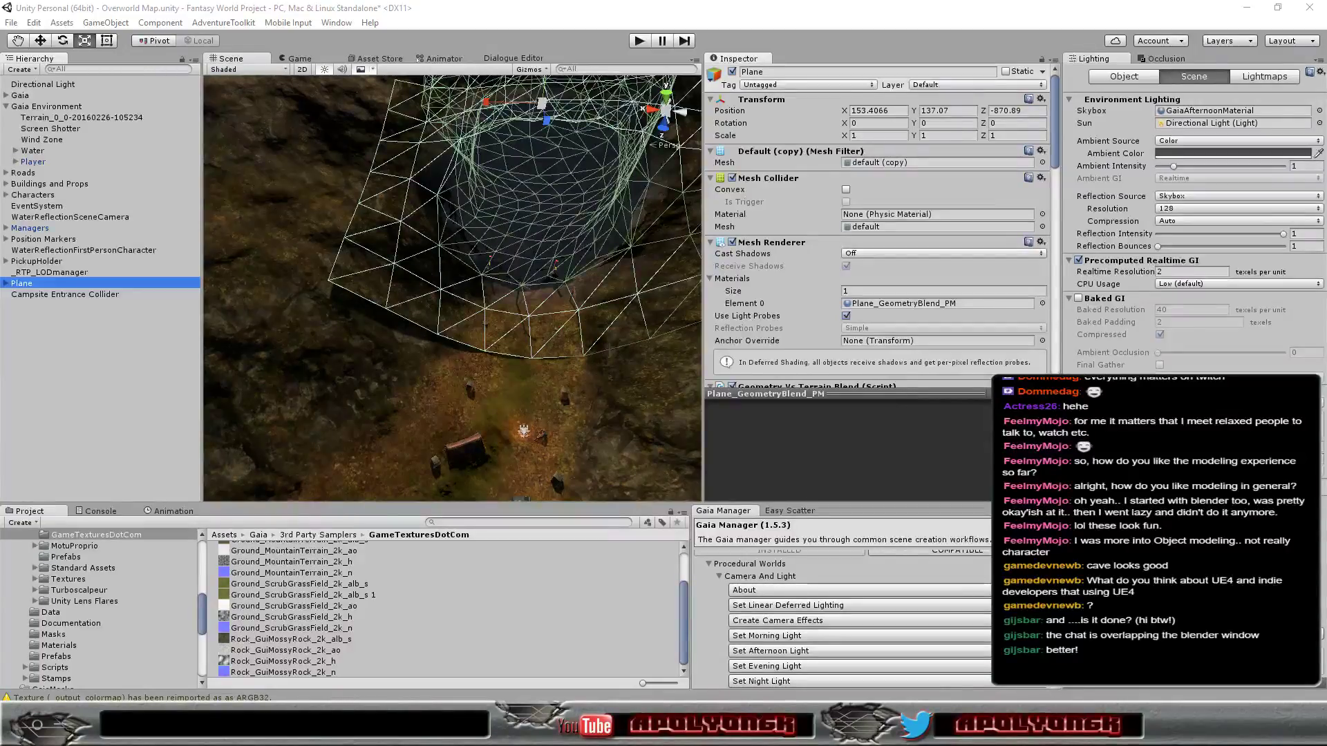
pyautogui.click(37, 163)
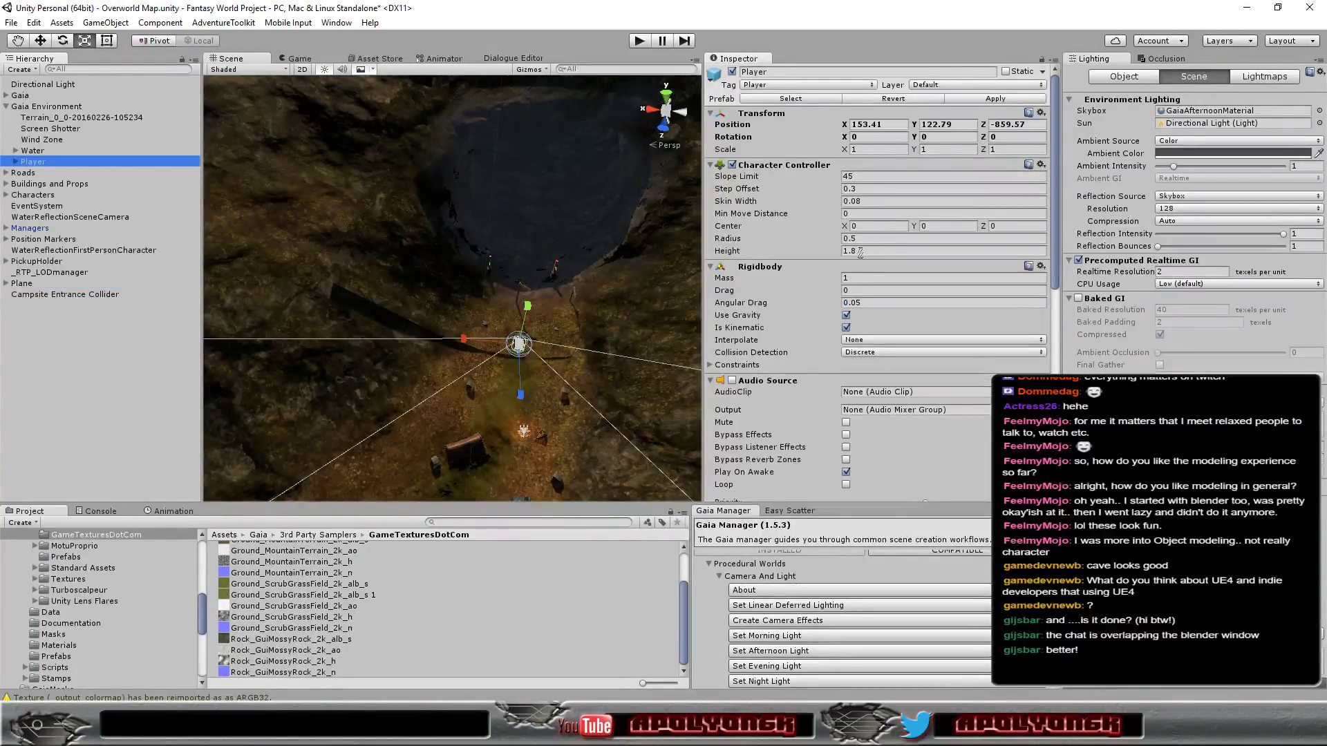
pyautogui.scroll(-5, 860, 262)
pyautogui.scroll(-3, 860, 261)
pyautogui.scroll(-3, 860, 261)
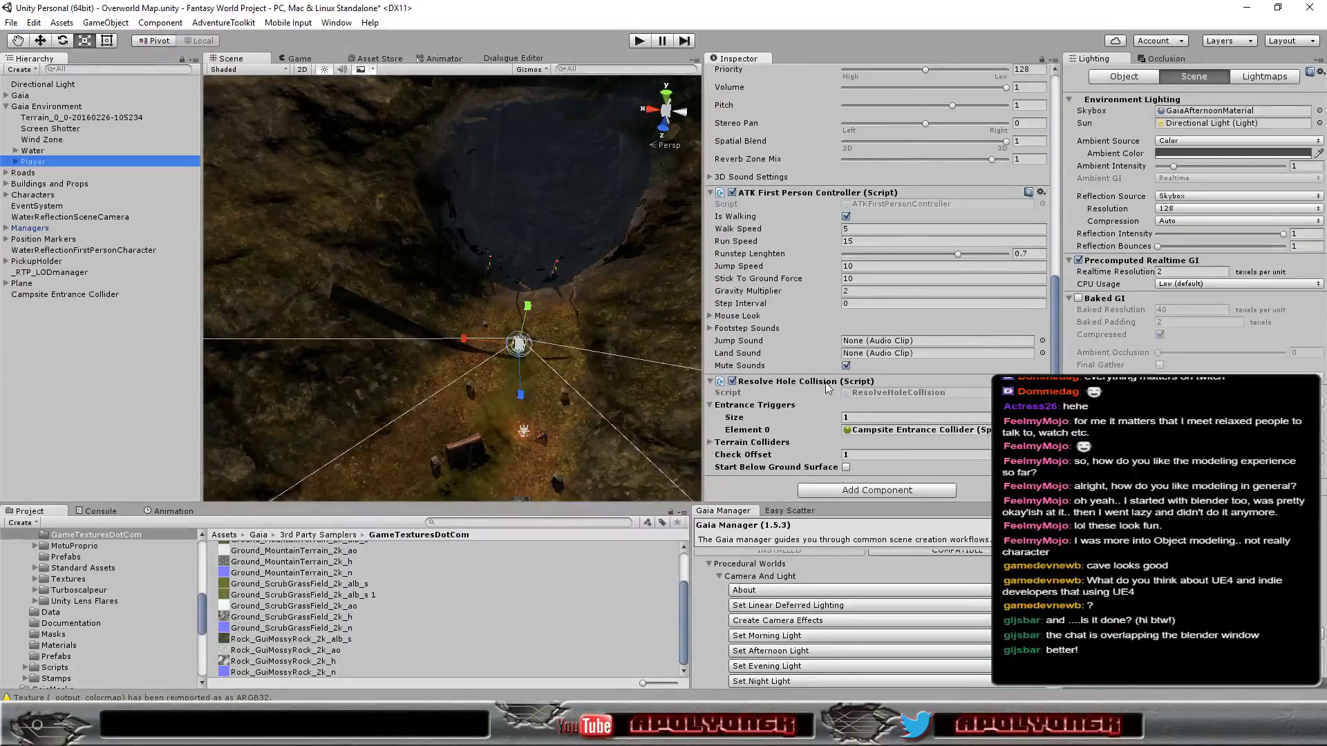
pyautogui.click(709, 442)
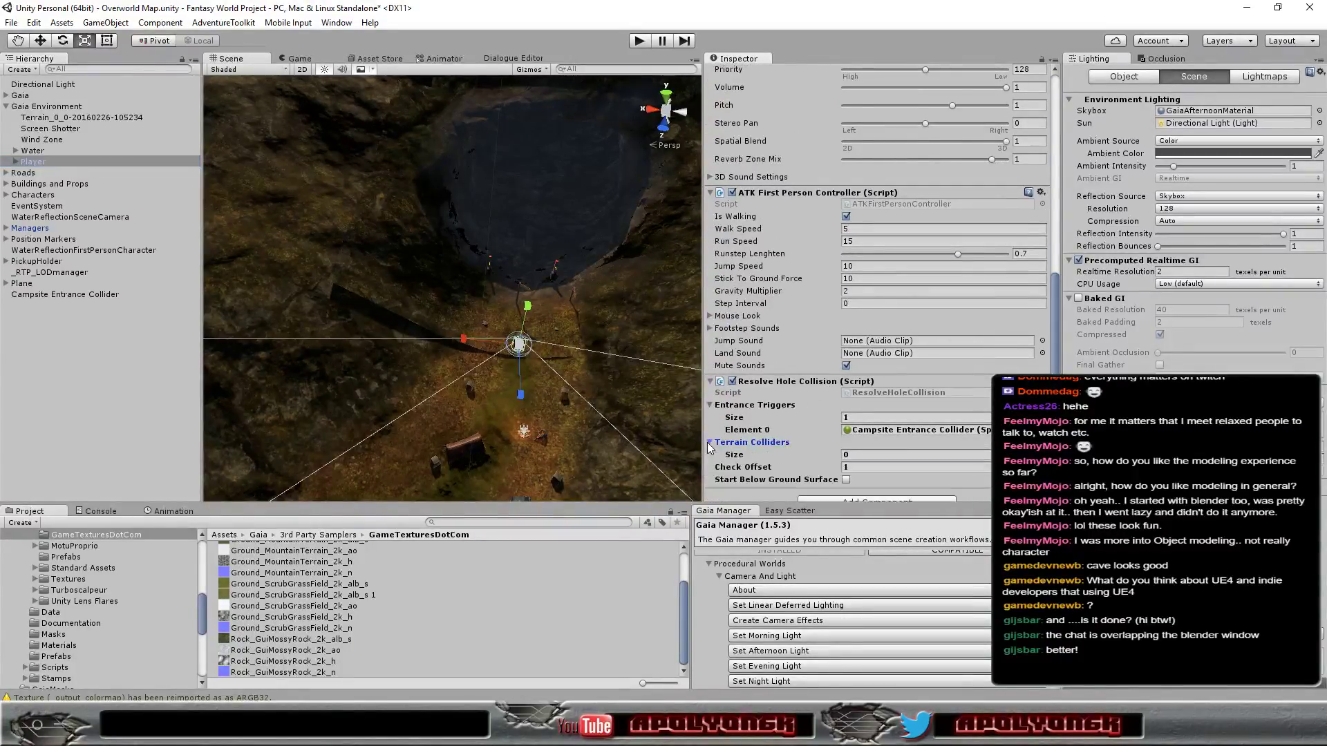
pyautogui.click(886, 454)
pyautogui.write('1')
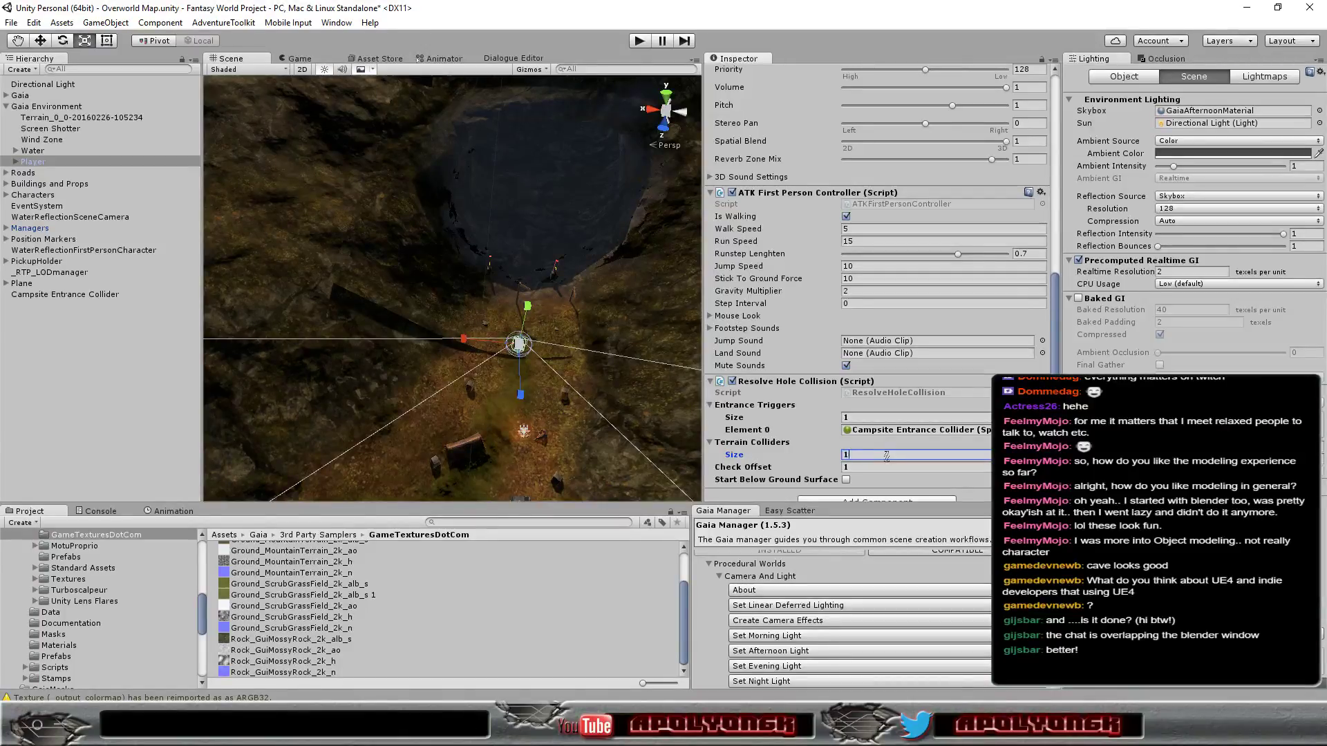
pyautogui.press('Return')
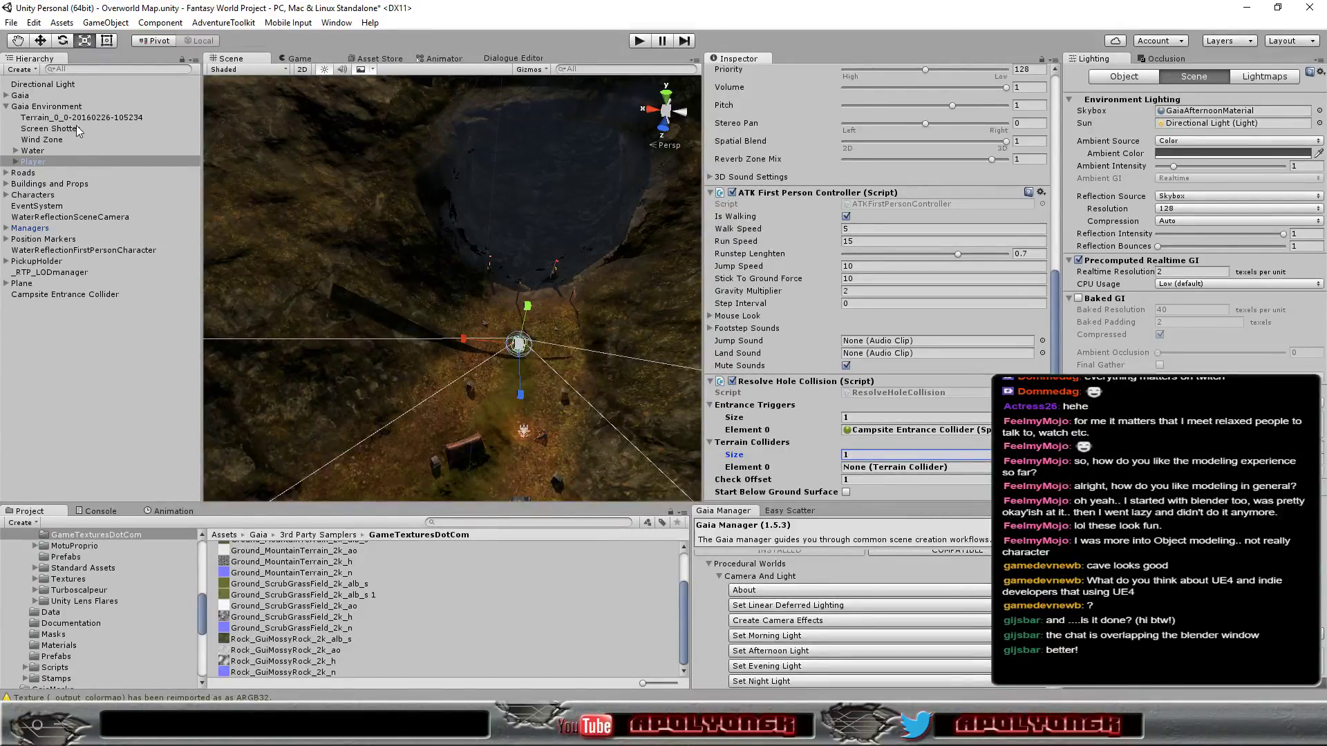
pyautogui.moveTo(81, 118); pyautogui.dragTo(860, 475)
pyautogui.scroll(-1, 828, 454)
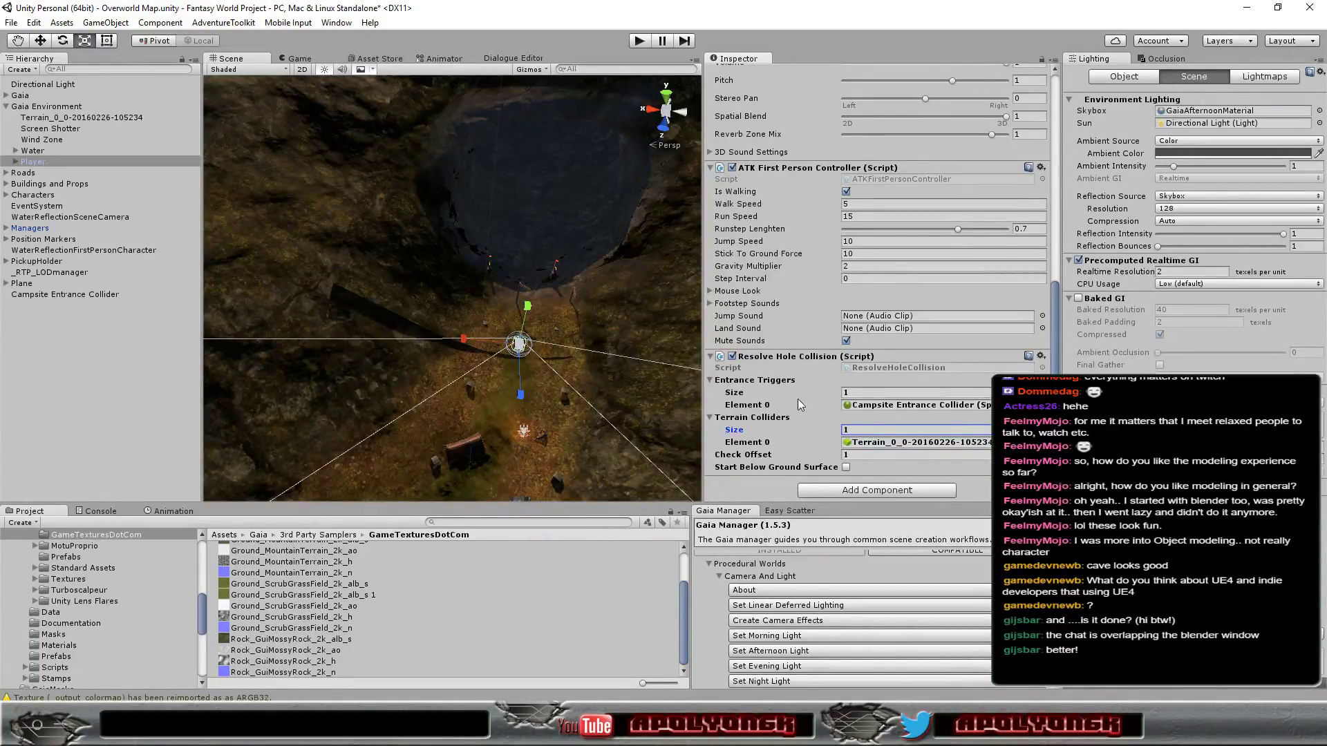
# Enter Play mode and walk through the cave, past the campfire and out onto the grassy slope.
pyautogui.click(639, 42)
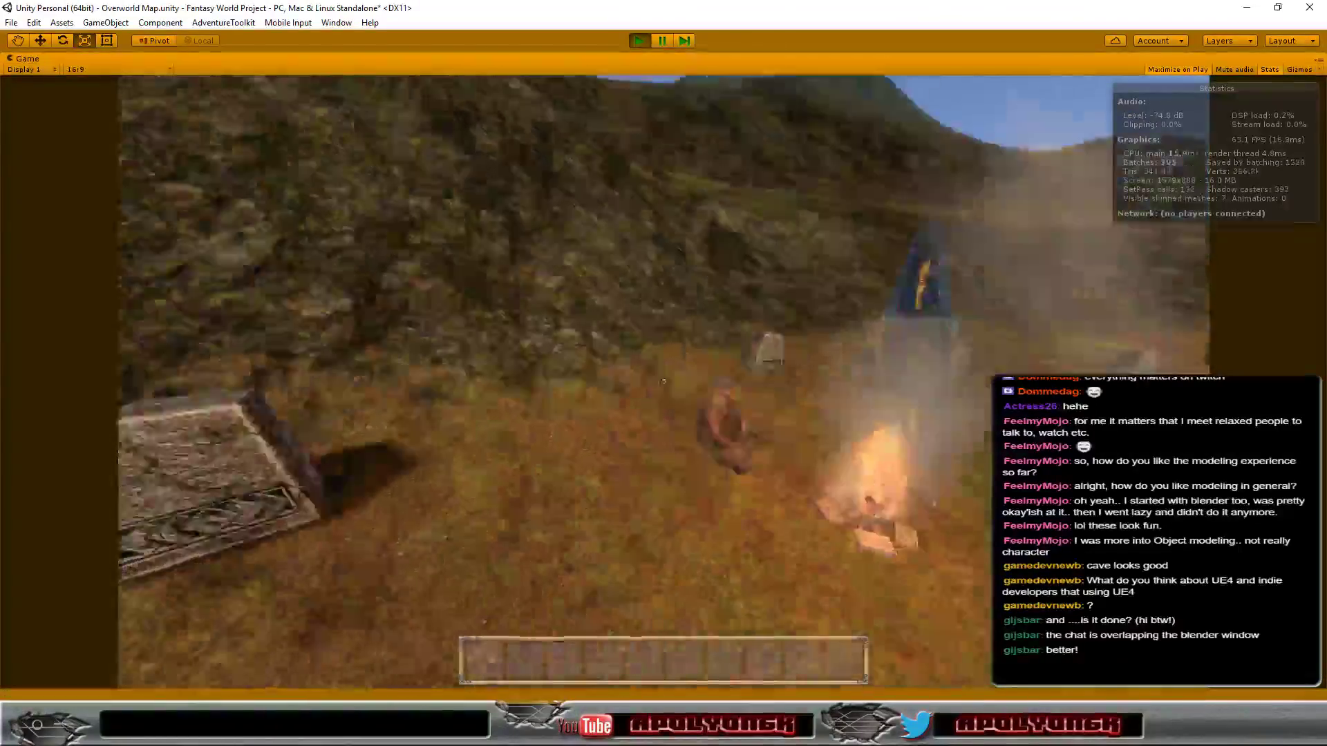
pyautogui.press('w')
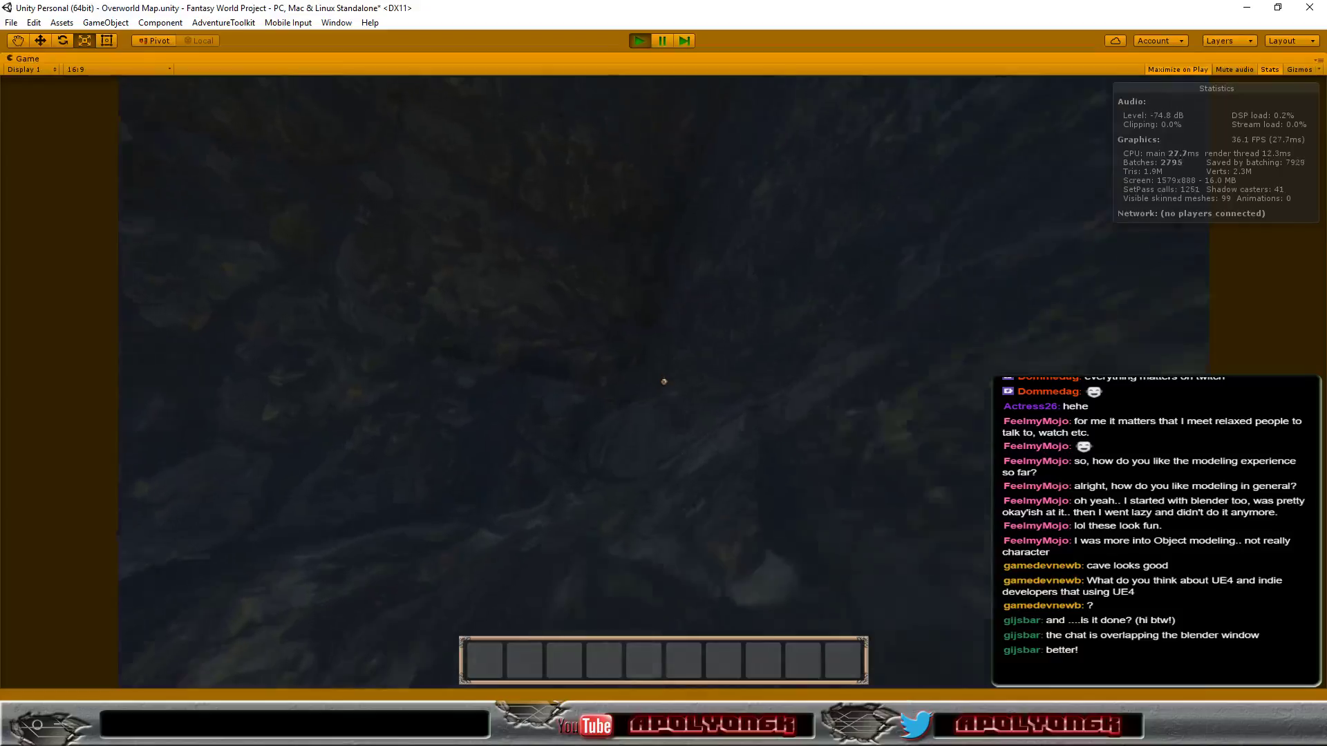
pyautogui.press('w')
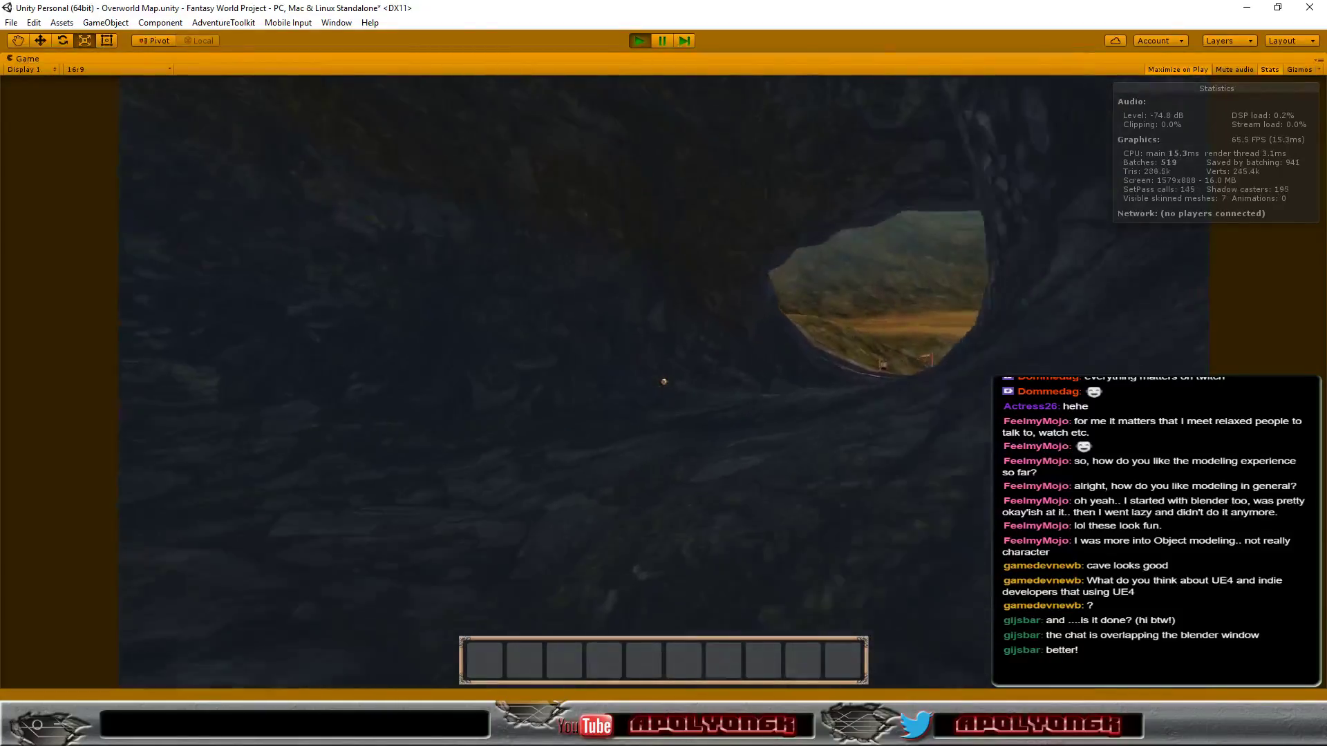
pyautogui.press('w')
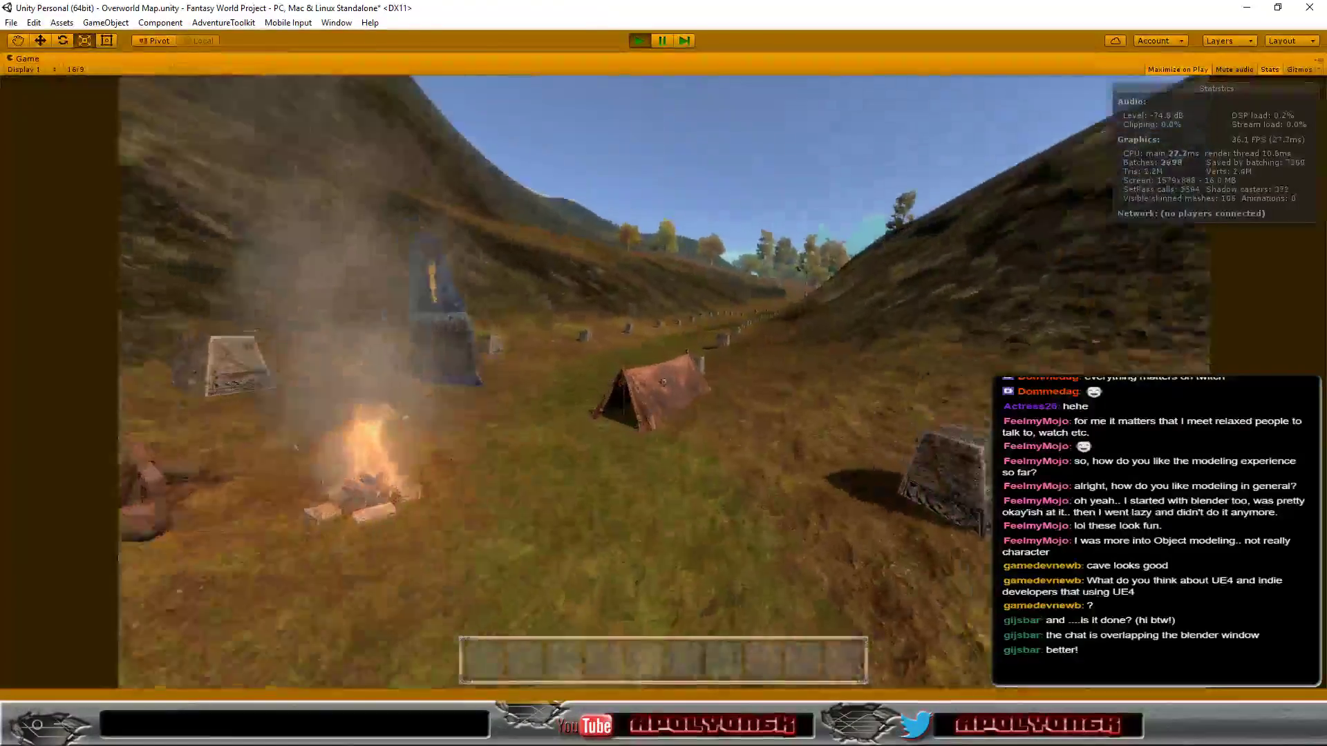
pyautogui.press('w')
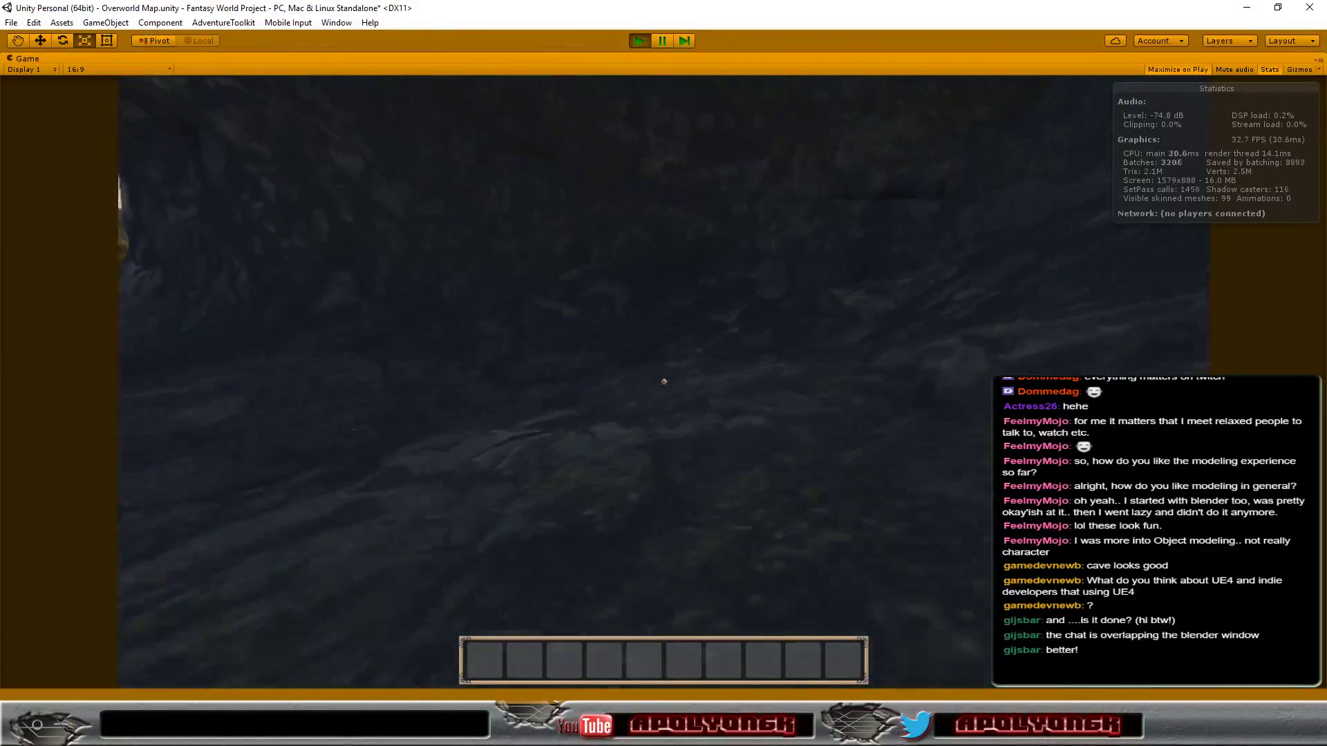
pyautogui.press('w')
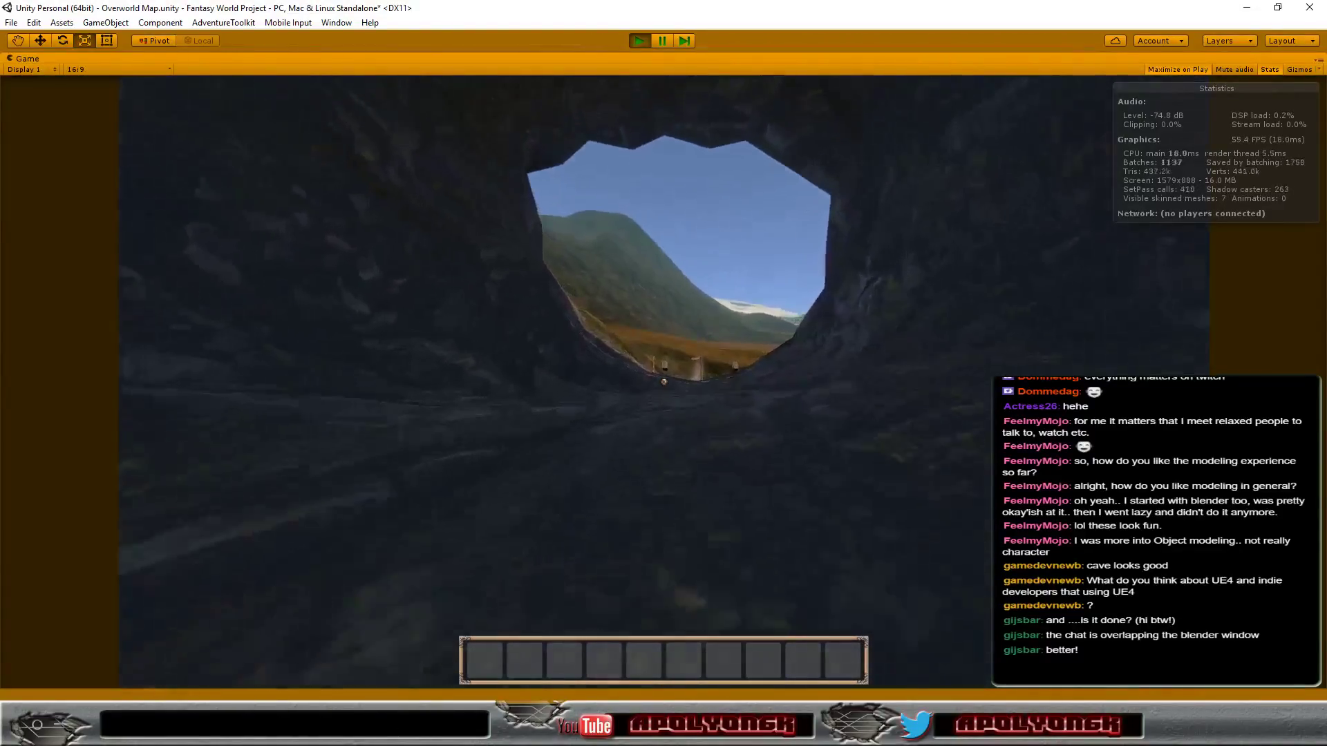
pyautogui.press('w')
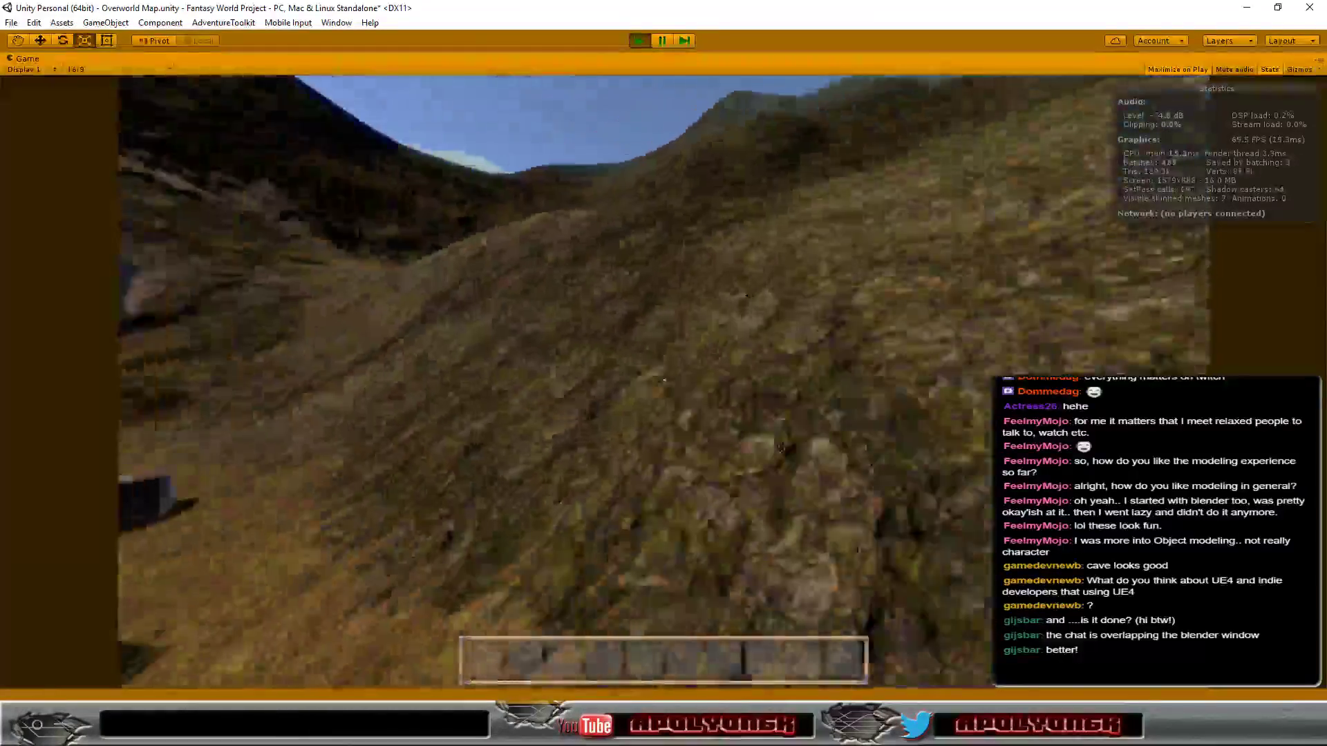
# Walk the player with W down into the pond crater and back into the dark cave tunnel.
pyautogui.press('w')
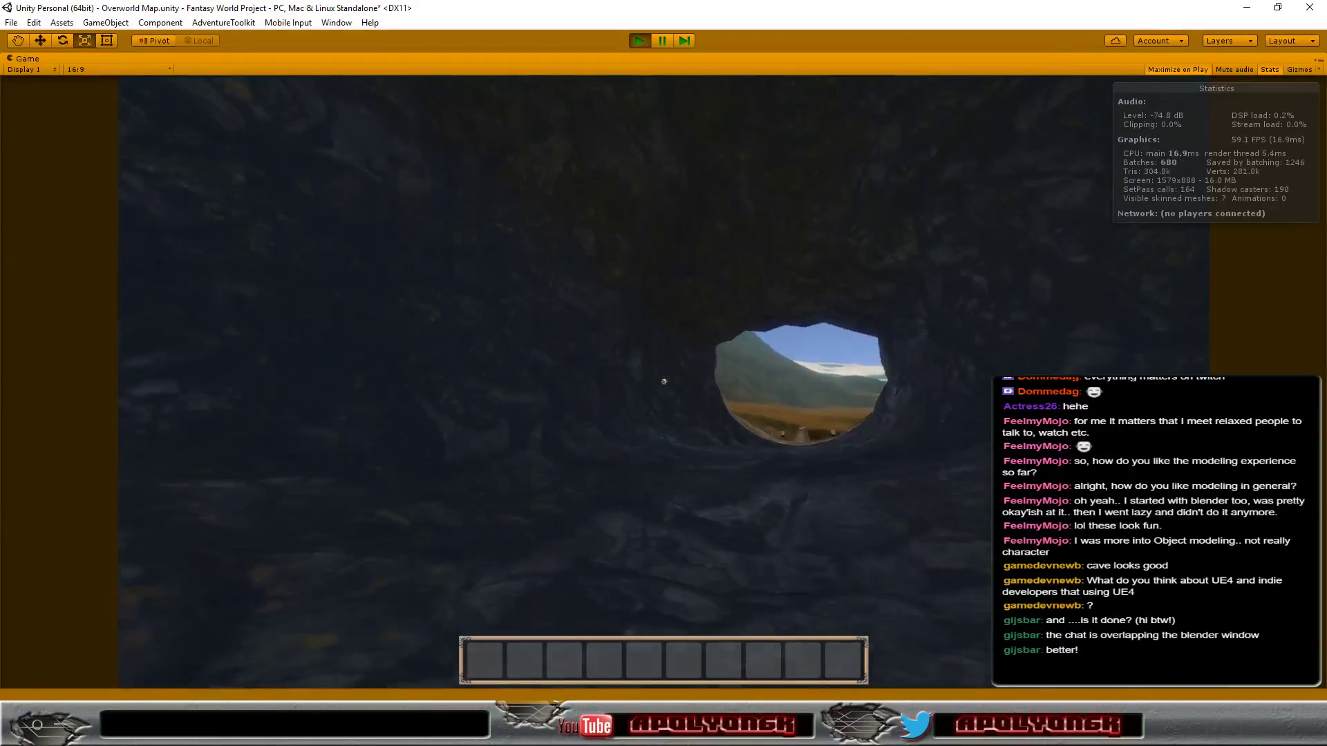
# Stop Play mode and move Sew_Camp_Tent (X -2.6, Z -50.1) and Sew_Camp_Fire (-6.3, -1.8, -60.3) into the cave.
pyautogui.click(640, 39)
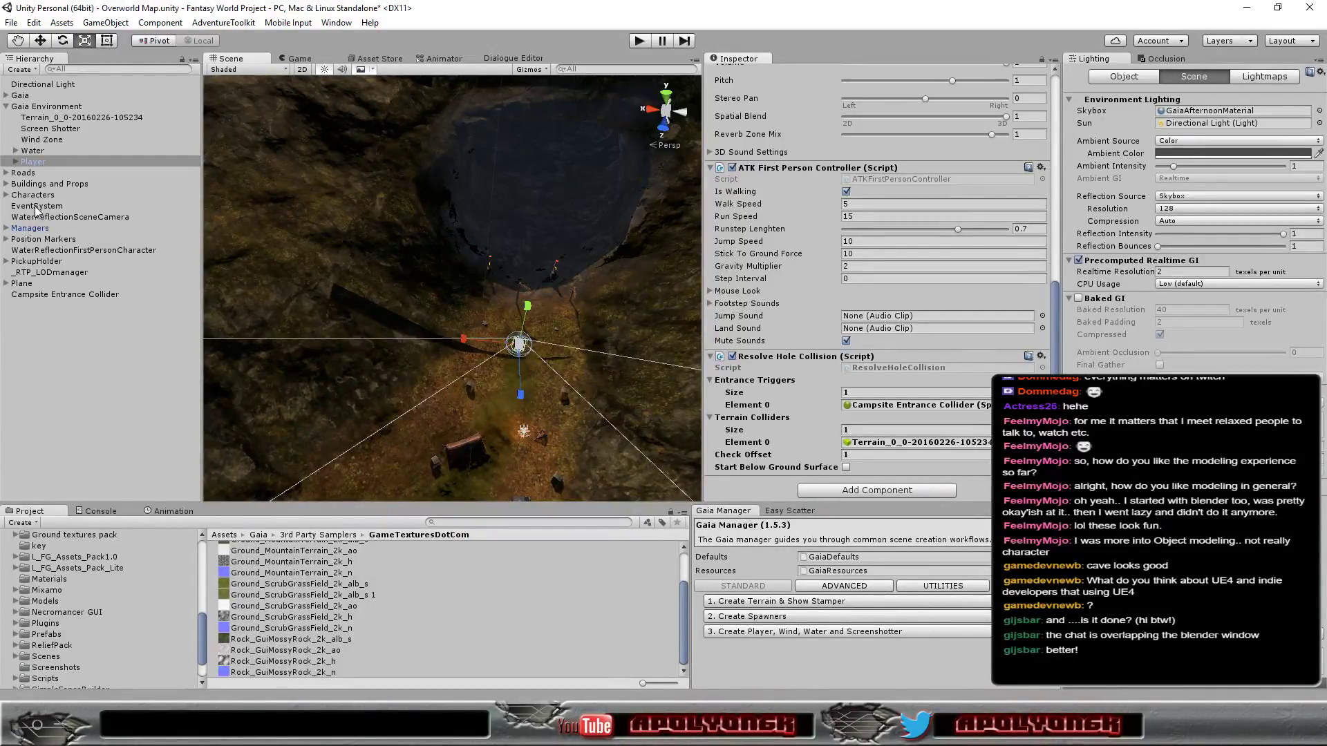
pyautogui.click(472, 454)
pyautogui.click(467, 454)
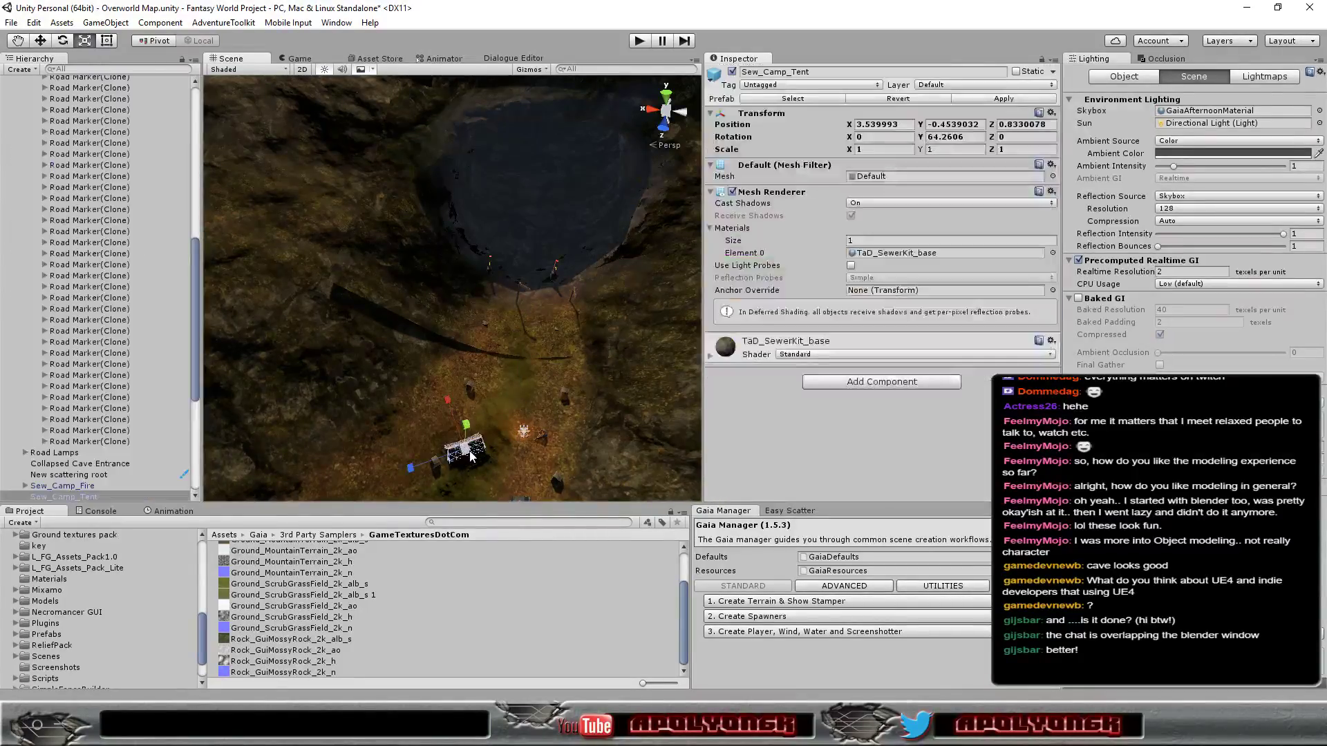
pyautogui.click(42, 42)
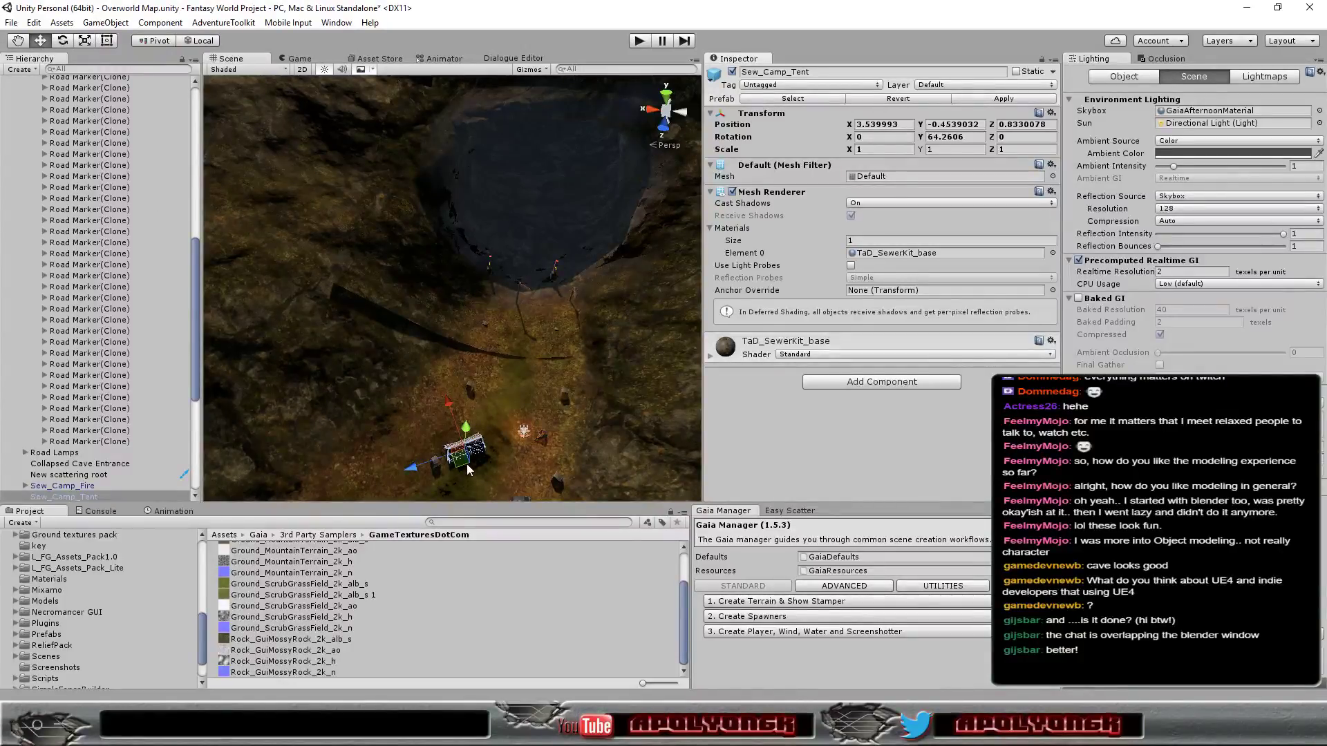
pyautogui.moveTo(463, 462); pyautogui.dragTo(527, 169)
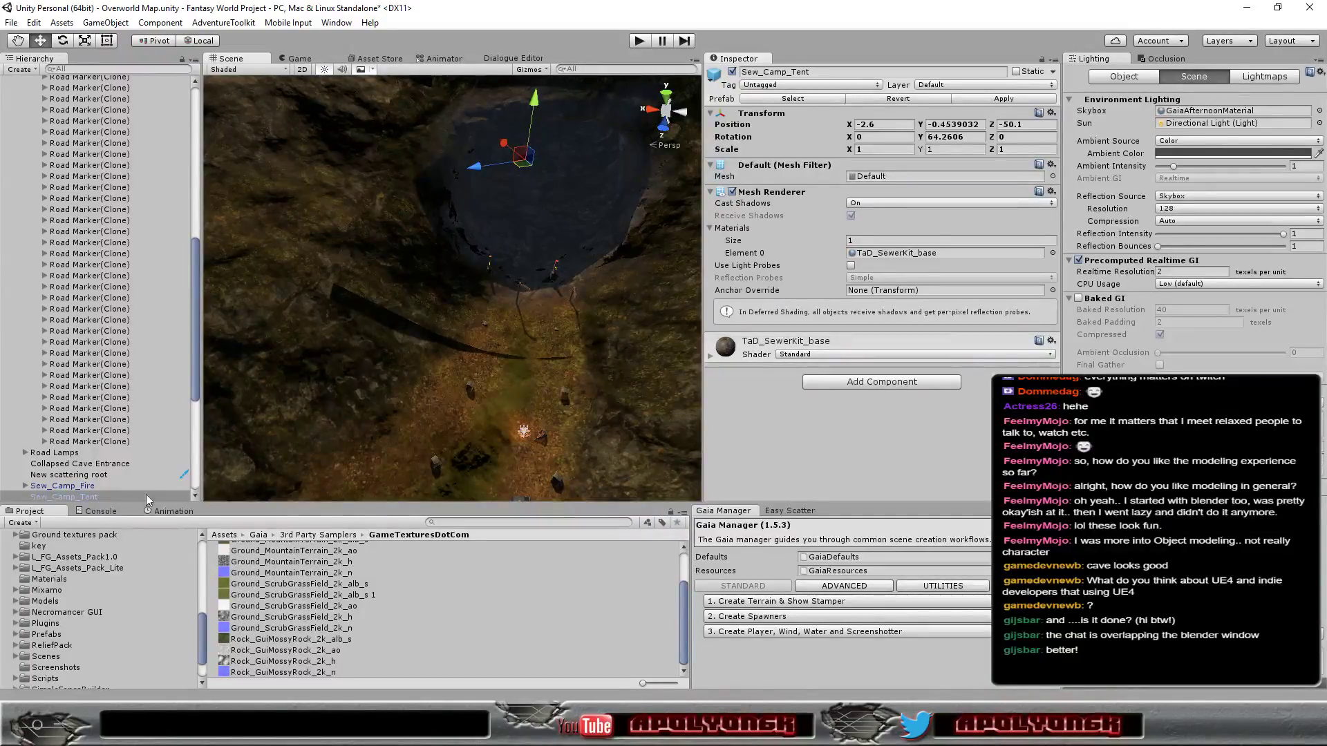
pyautogui.click(71, 487)
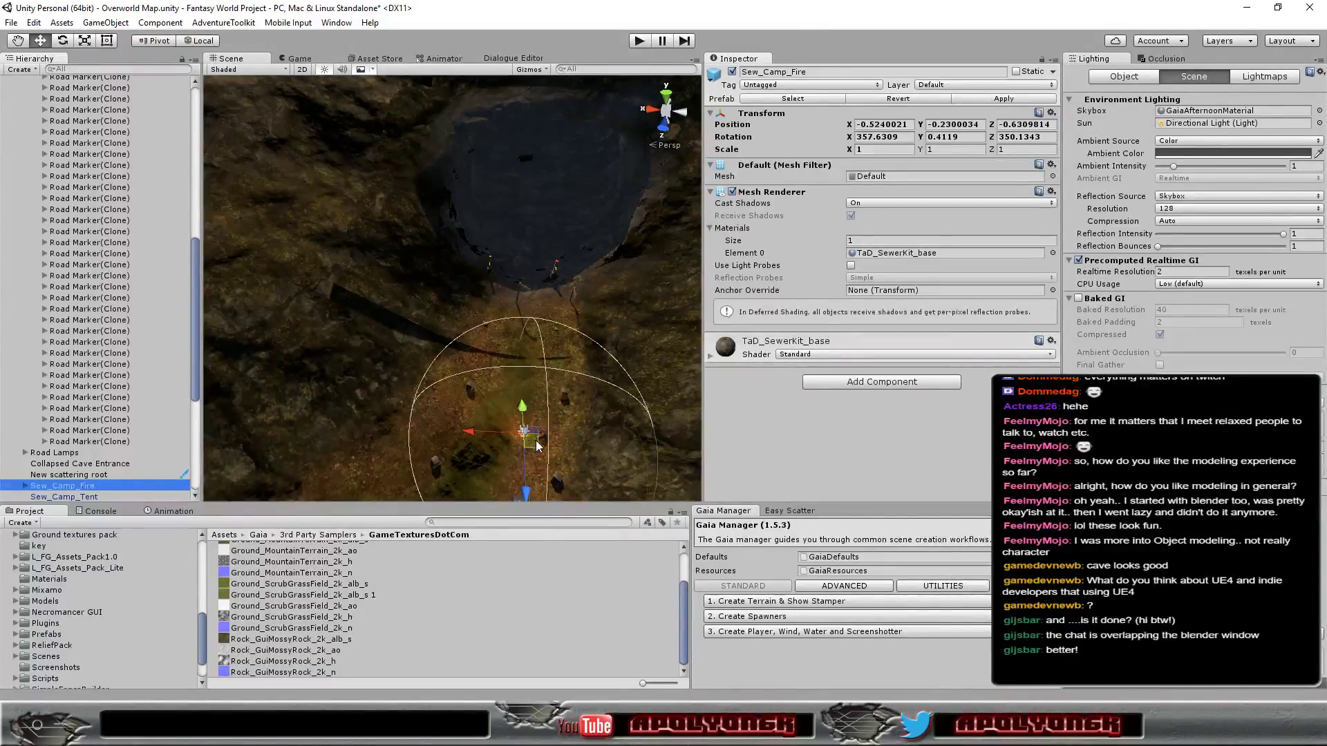
pyautogui.moveTo(538, 445); pyautogui.dragTo(546, 157)
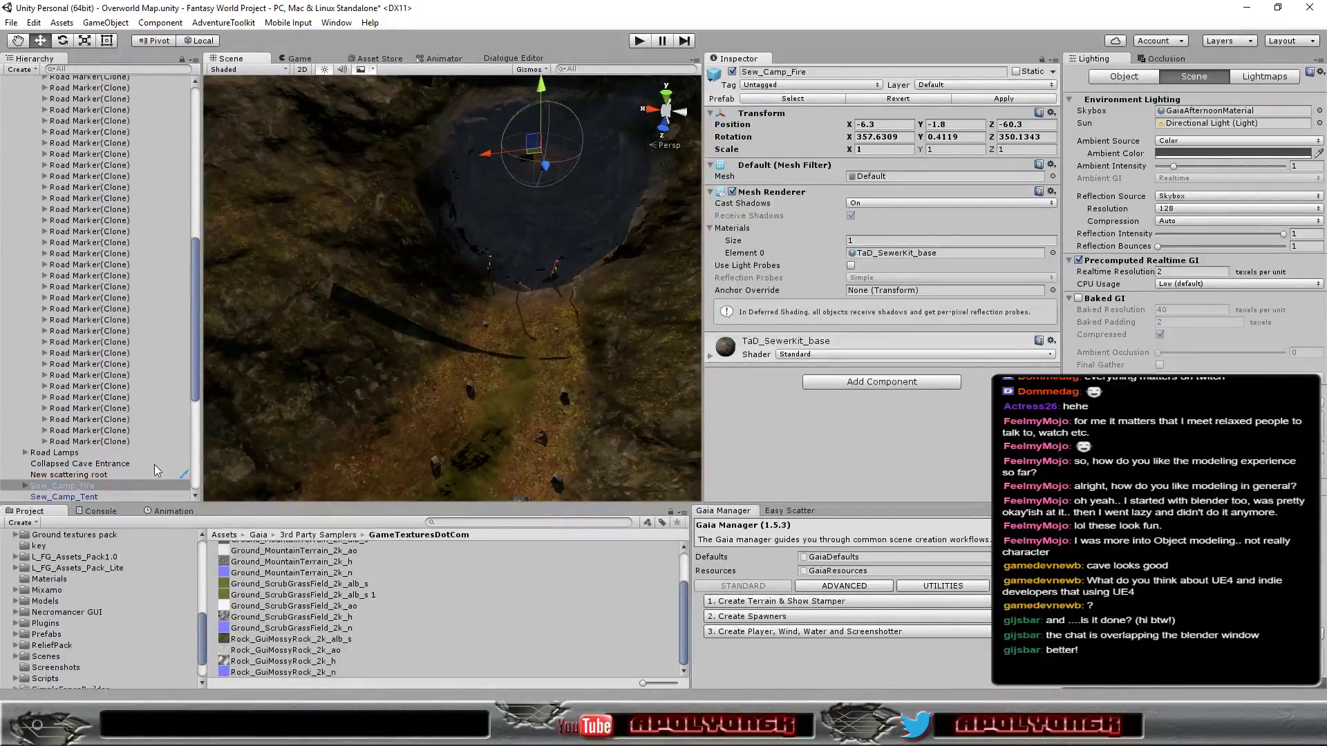
# Move OldManAtFire@sitting_idle up into the cave to position -8.6, 0.024, -48.
pyautogui.click(541, 437)
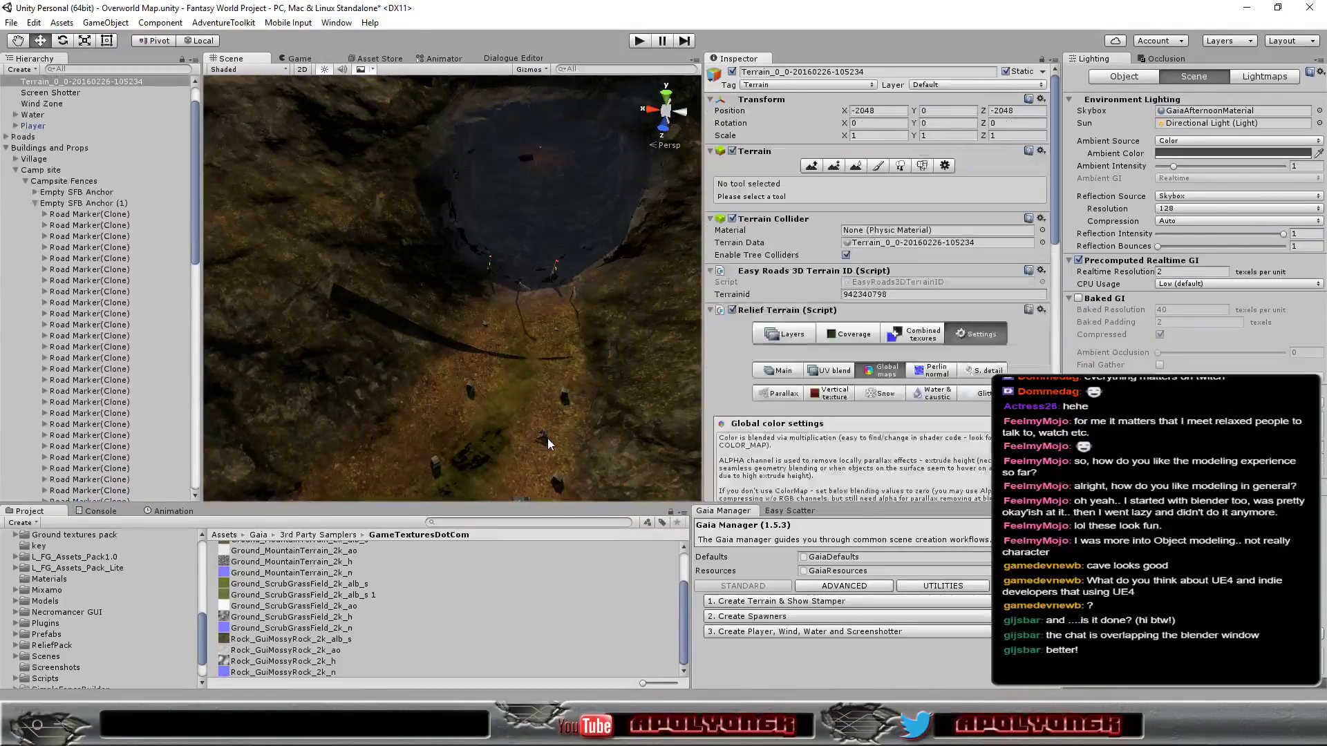
pyautogui.click(546, 438)
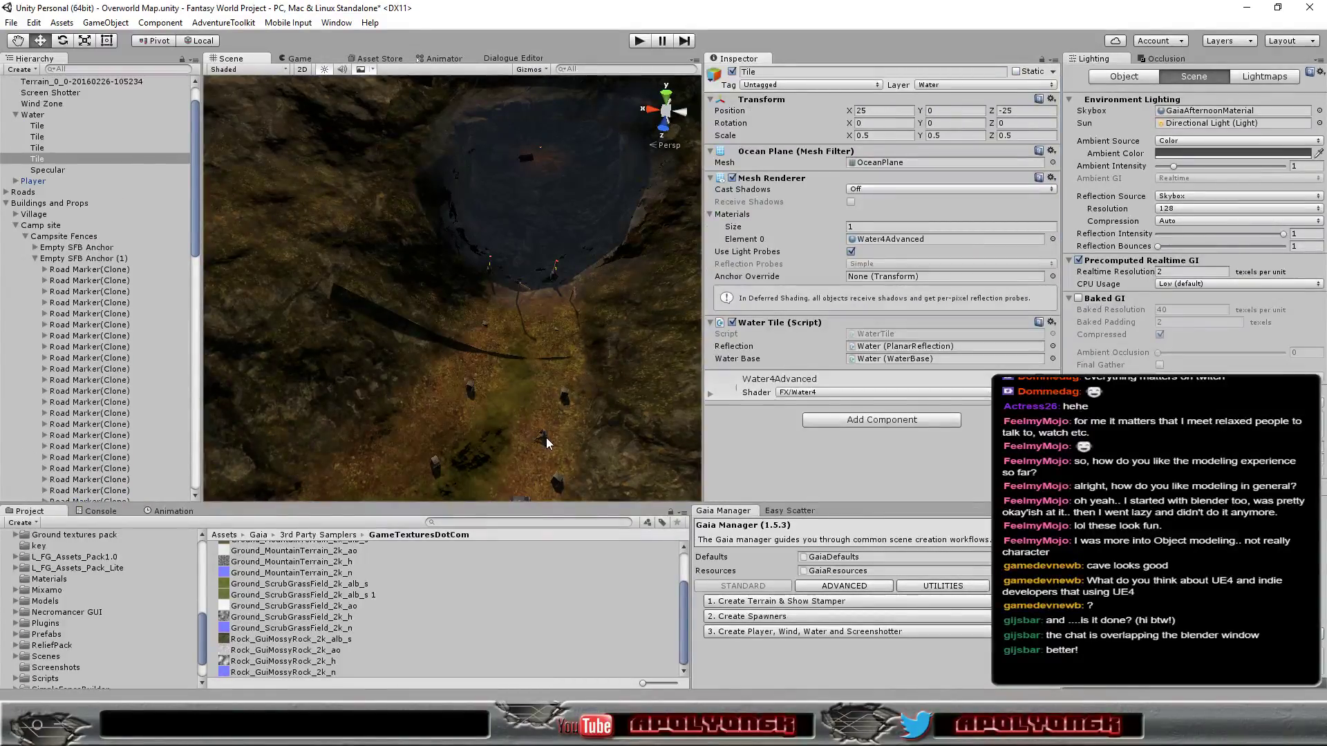
pyautogui.click(546, 438)
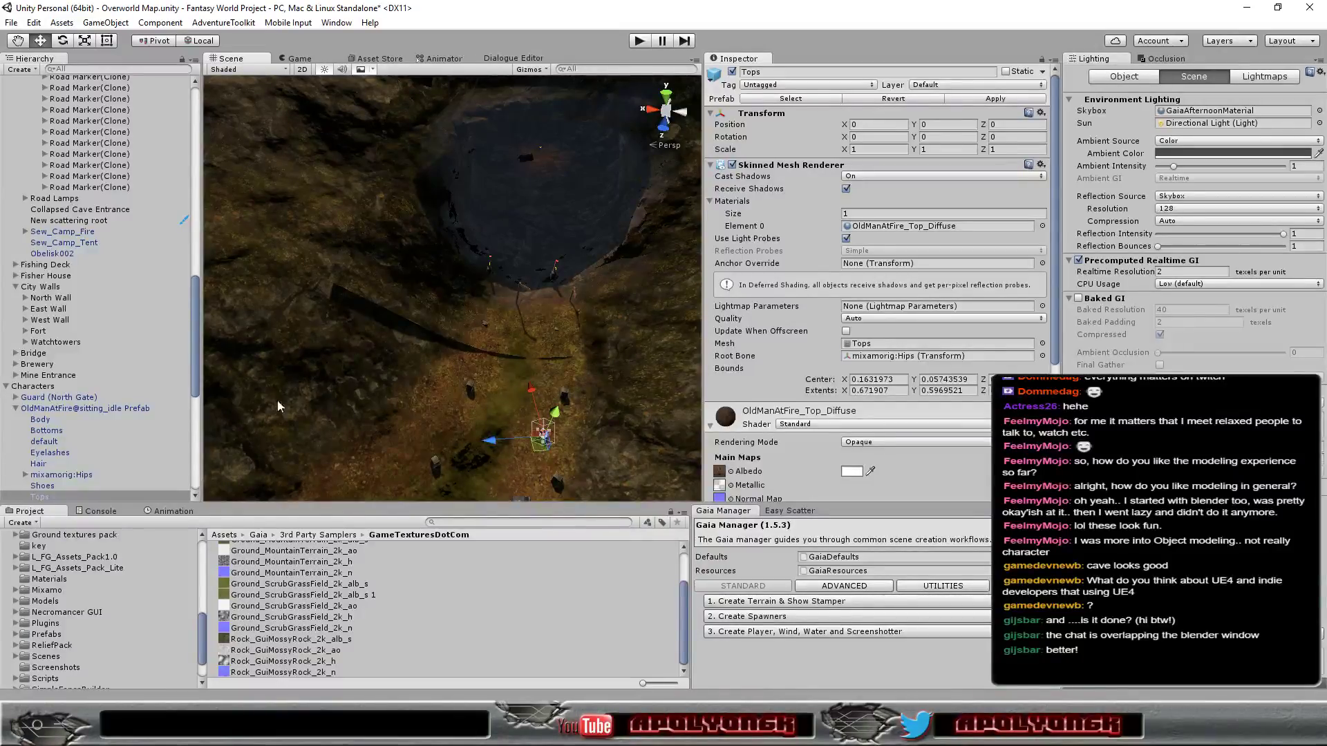
pyautogui.click(97, 408)
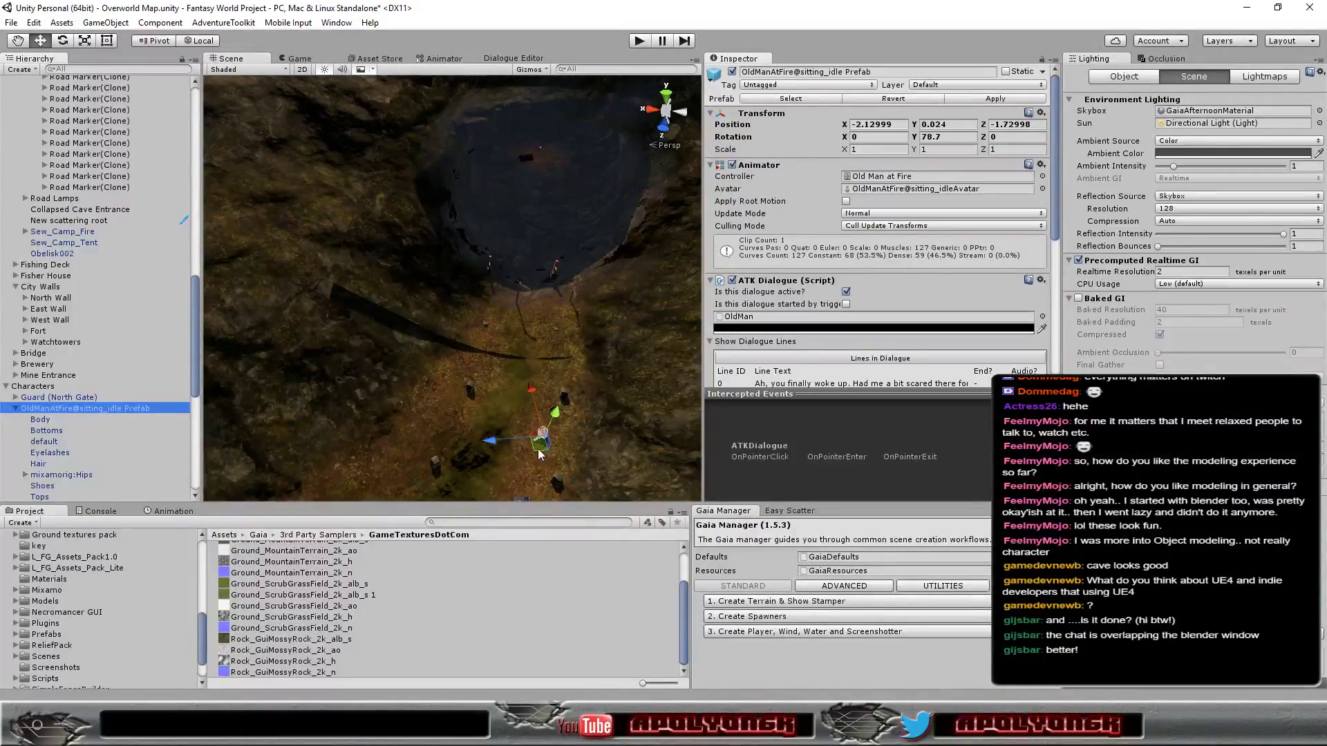
pyautogui.moveTo(538, 453); pyautogui.dragTo(563, 179)
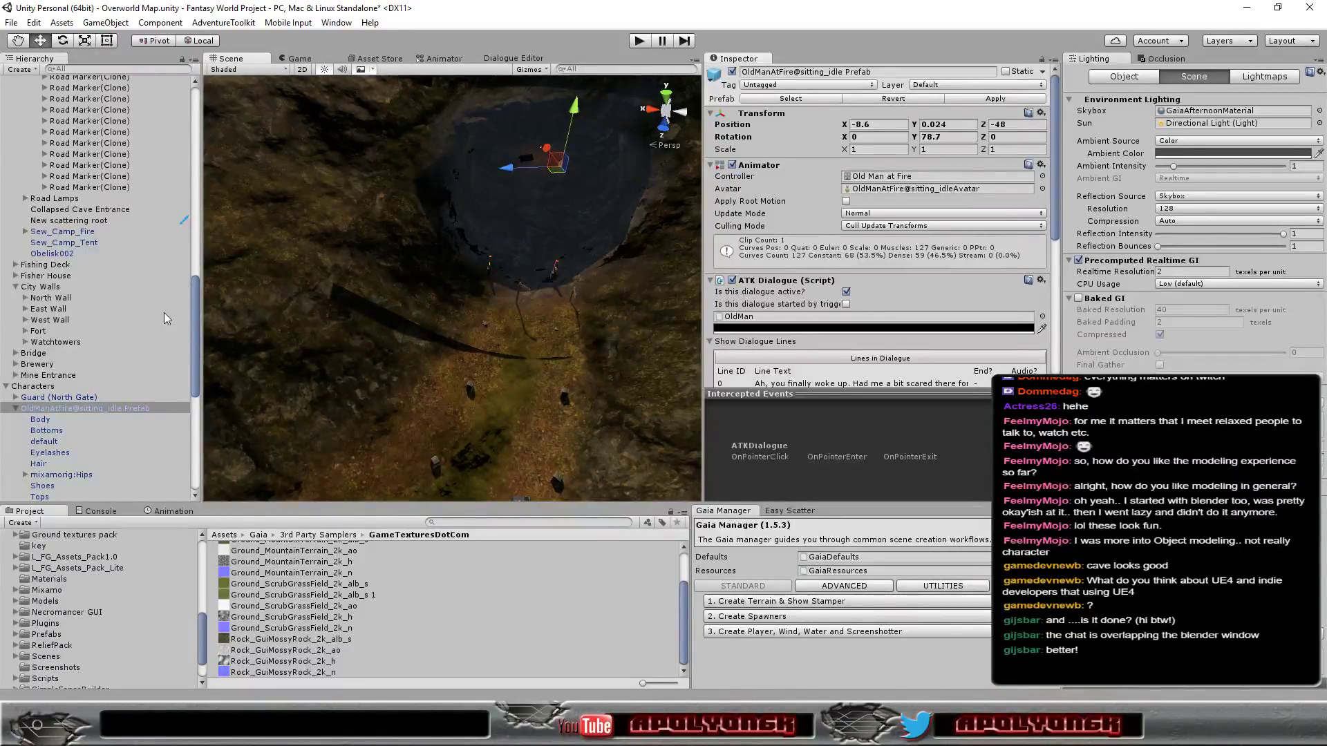
# Frame the old man and orbit the view toward the cave opening to check his placement.
pyautogui.scroll(3, 579, 206)
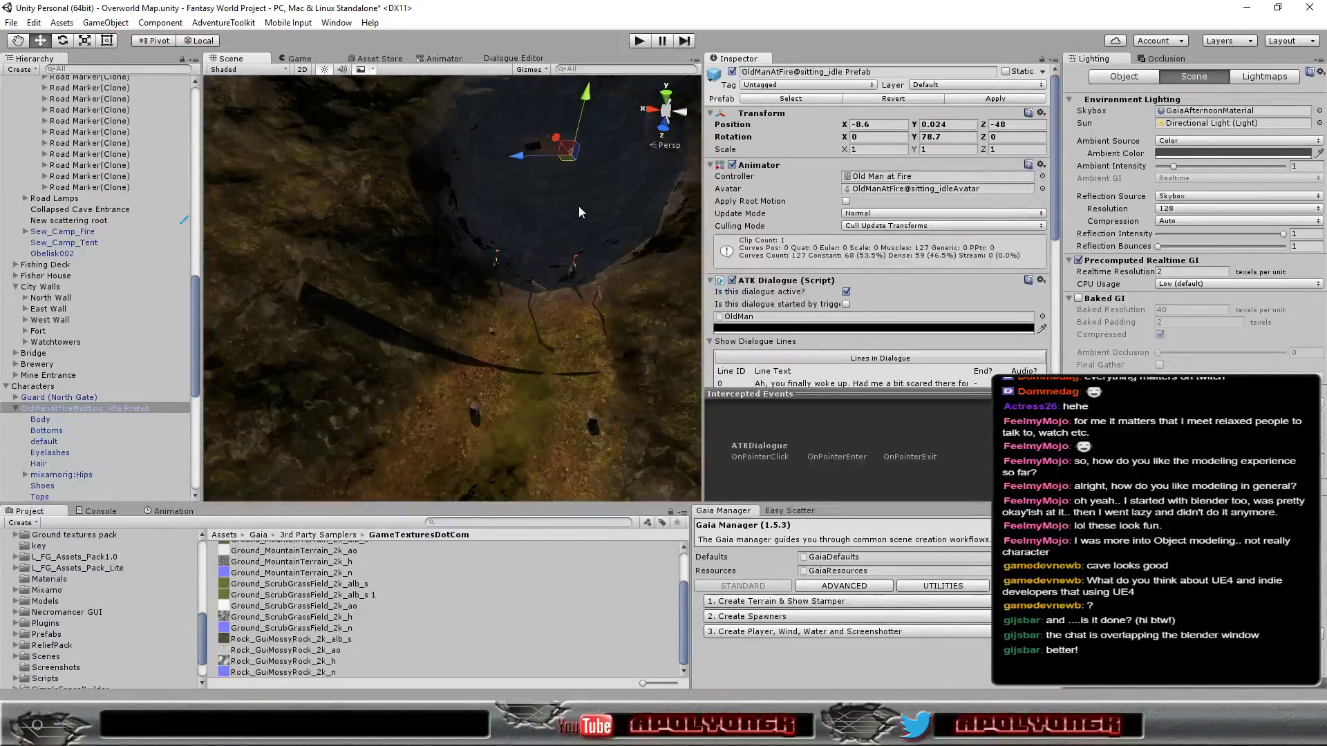
pyautogui.doubleClick(54, 409)
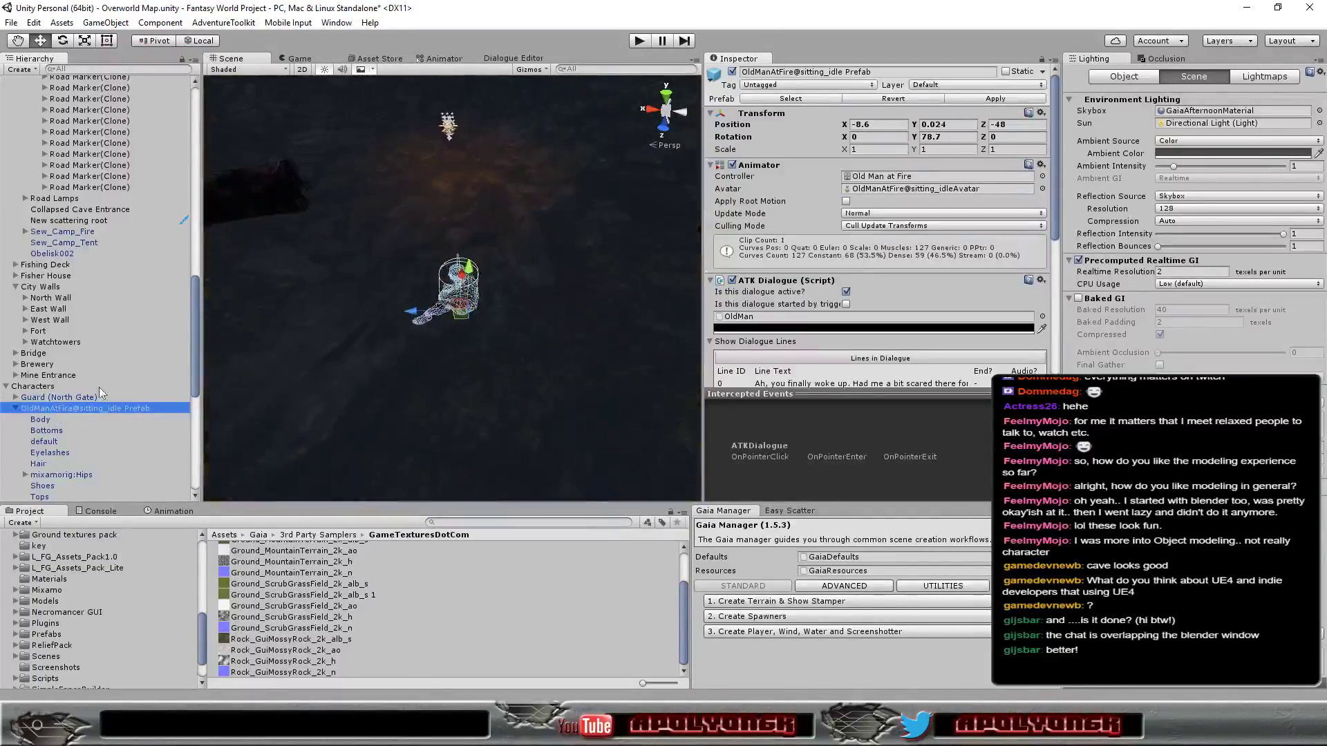
pyautogui.moveTo(372, 391)
pyautogui.keyDown('alt'); pyautogui.mouseDown()
pyautogui.moveTo(401, 198)
pyautogui.moveTo(334, 328)
pyautogui.mouseUp(); pyautogui.keyUp('alt')
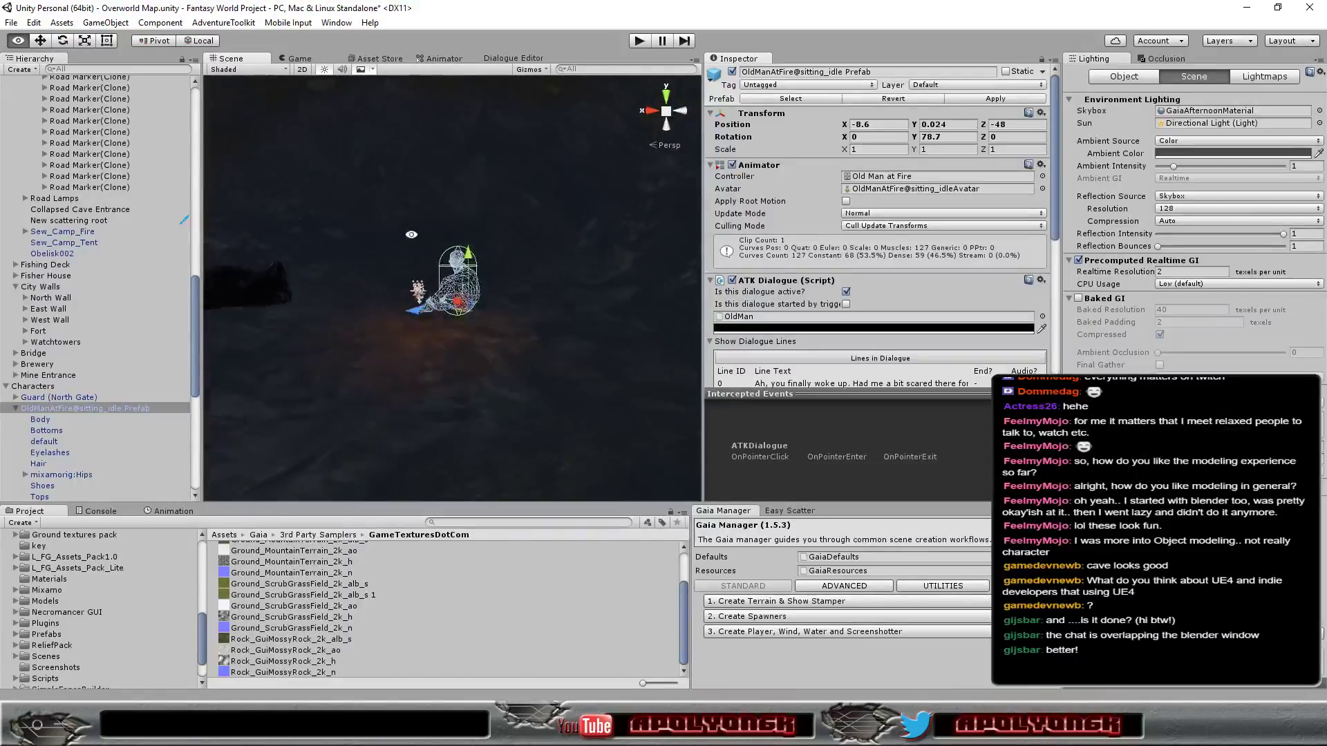
pyautogui.click(15, 409)
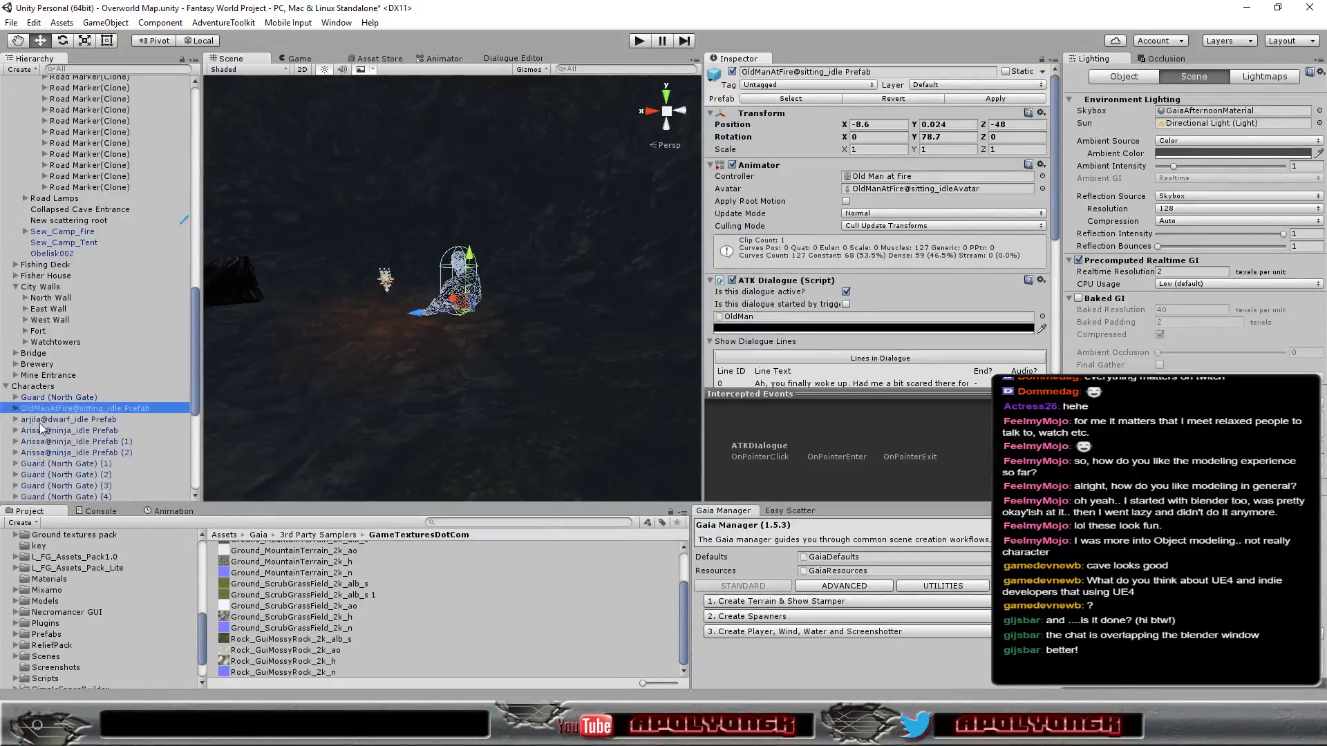
pyautogui.moveTo(266, 452)
pyautogui.keyDown('alt'); pyautogui.mouseDown()
pyautogui.moveTo(573, 448)
pyautogui.moveTo(566, 396)
pyautogui.mouseUp(); pyautogui.keyUp('alt')
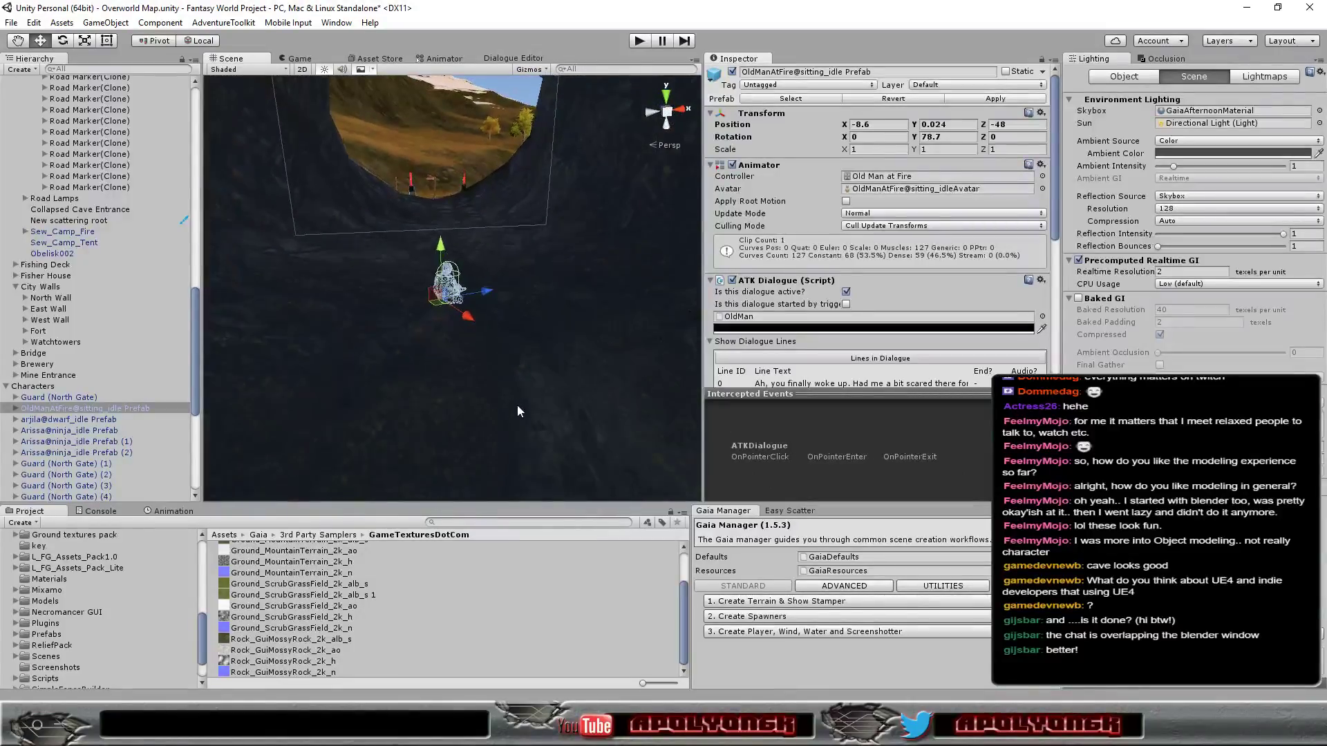
pyautogui.scroll(-5, 517, 406)
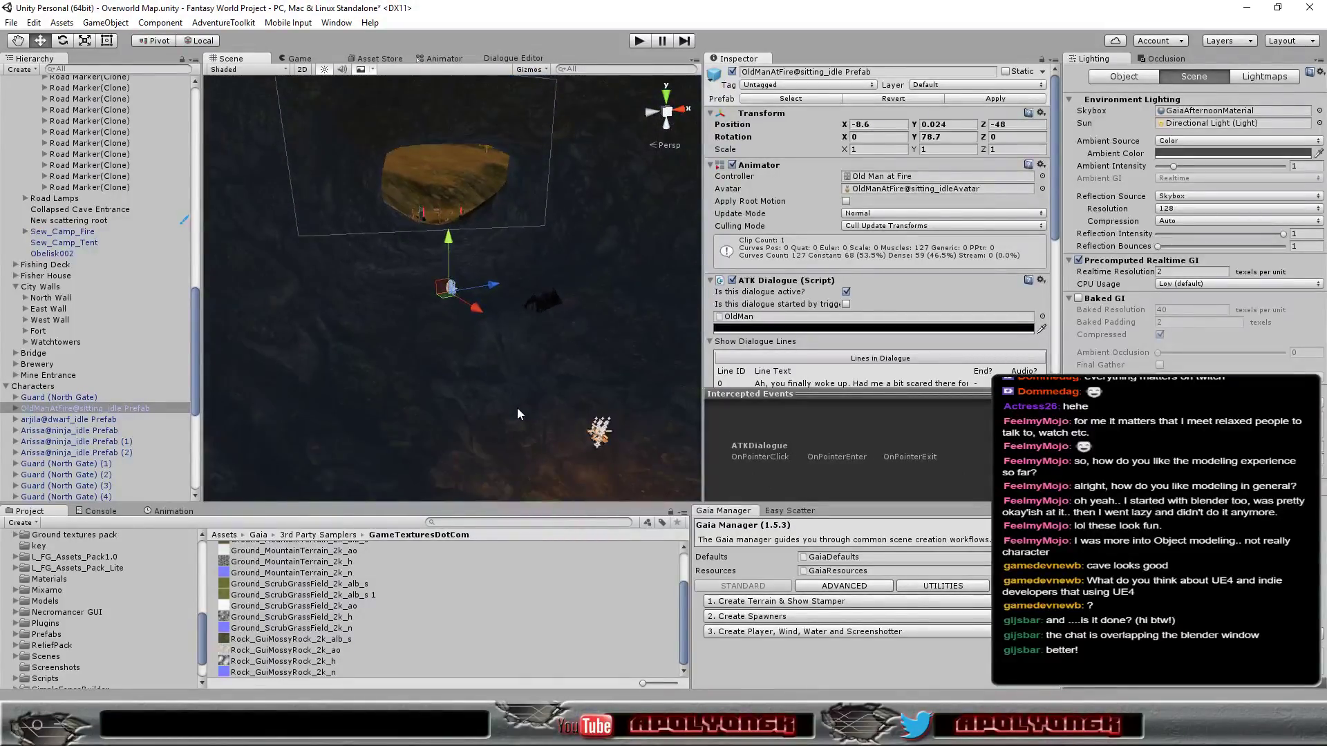
pyautogui.moveTo(517, 407)
pyautogui.keyDown('alt'); pyautogui.mouseDown()
pyautogui.moveTo(304, 351)
pyautogui.moveTo(551, 326)
pyautogui.mouseUp(); pyautogui.keyUp('alt')
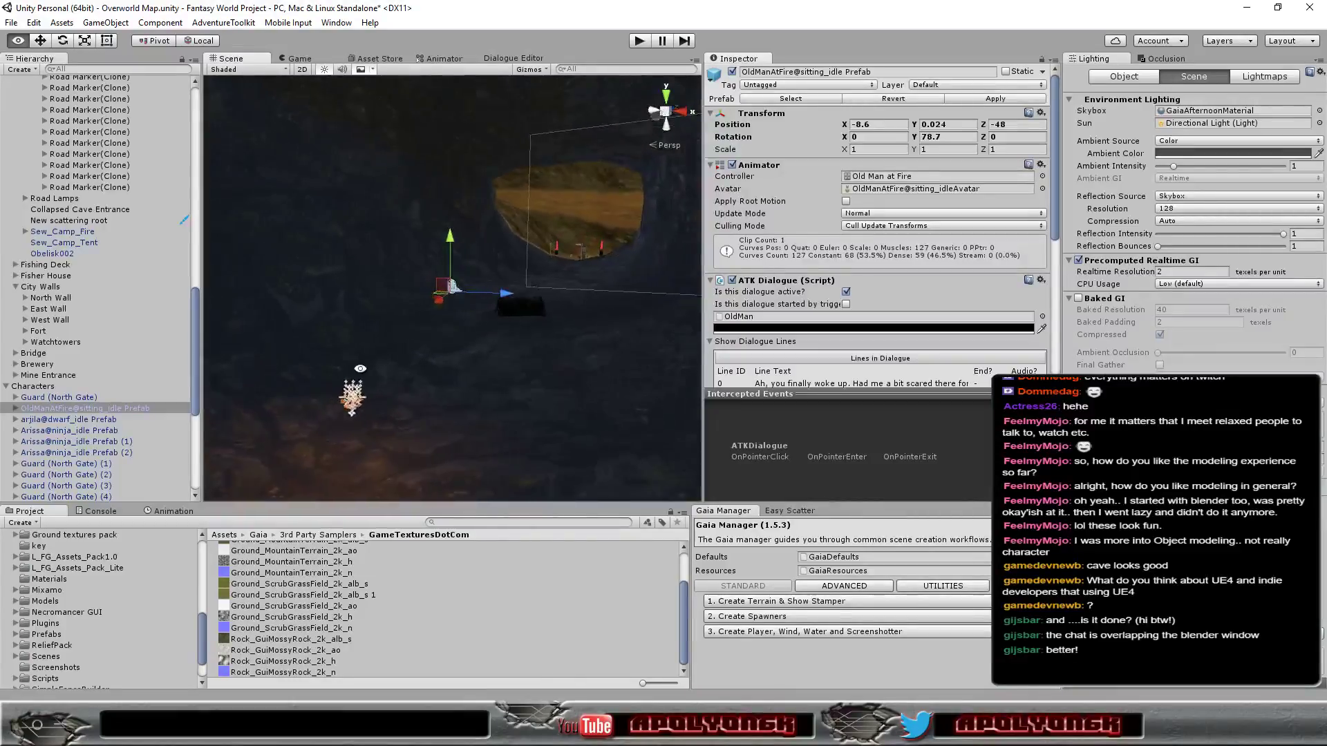
# Place Sew_Camp_Tent on the cave floor at -0.22, -4.17, -57.65, rotated Y 64.26.
pyautogui.click(521, 315)
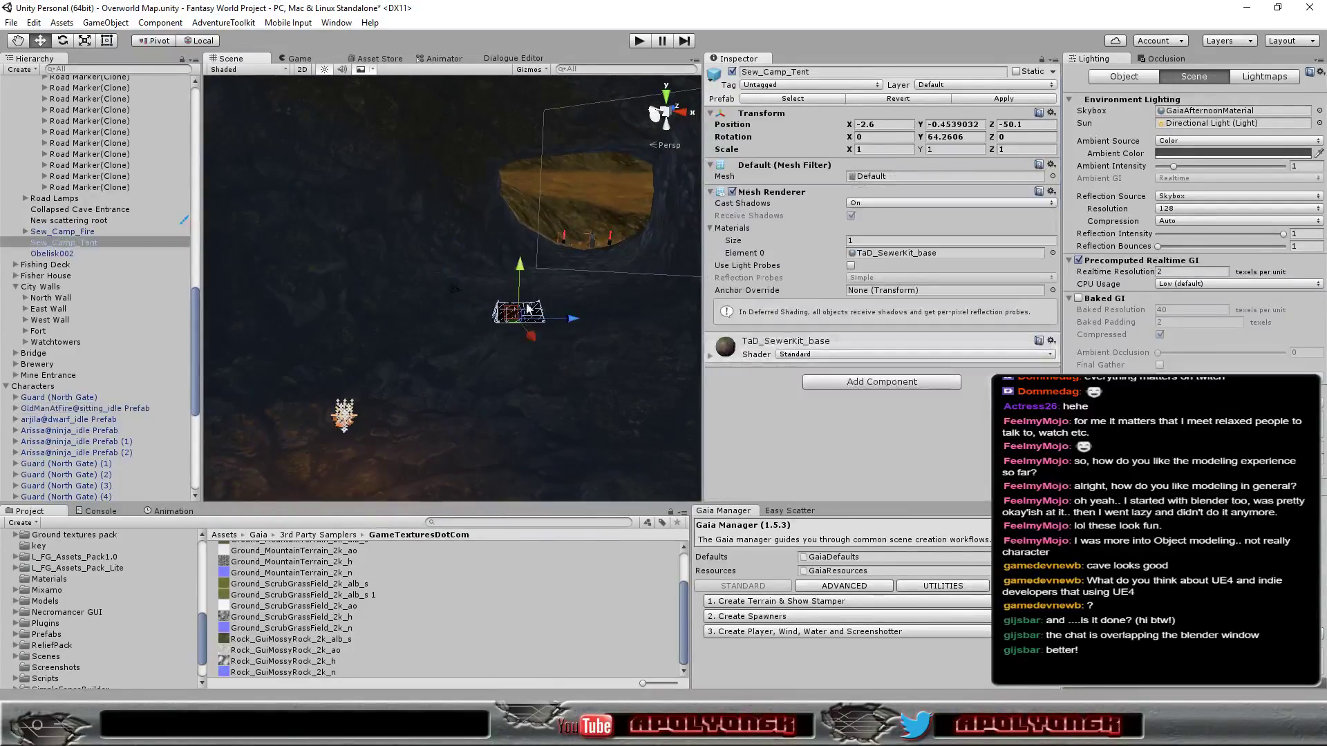
pyautogui.moveTo(517, 268); pyautogui.dragTo(522, 322)
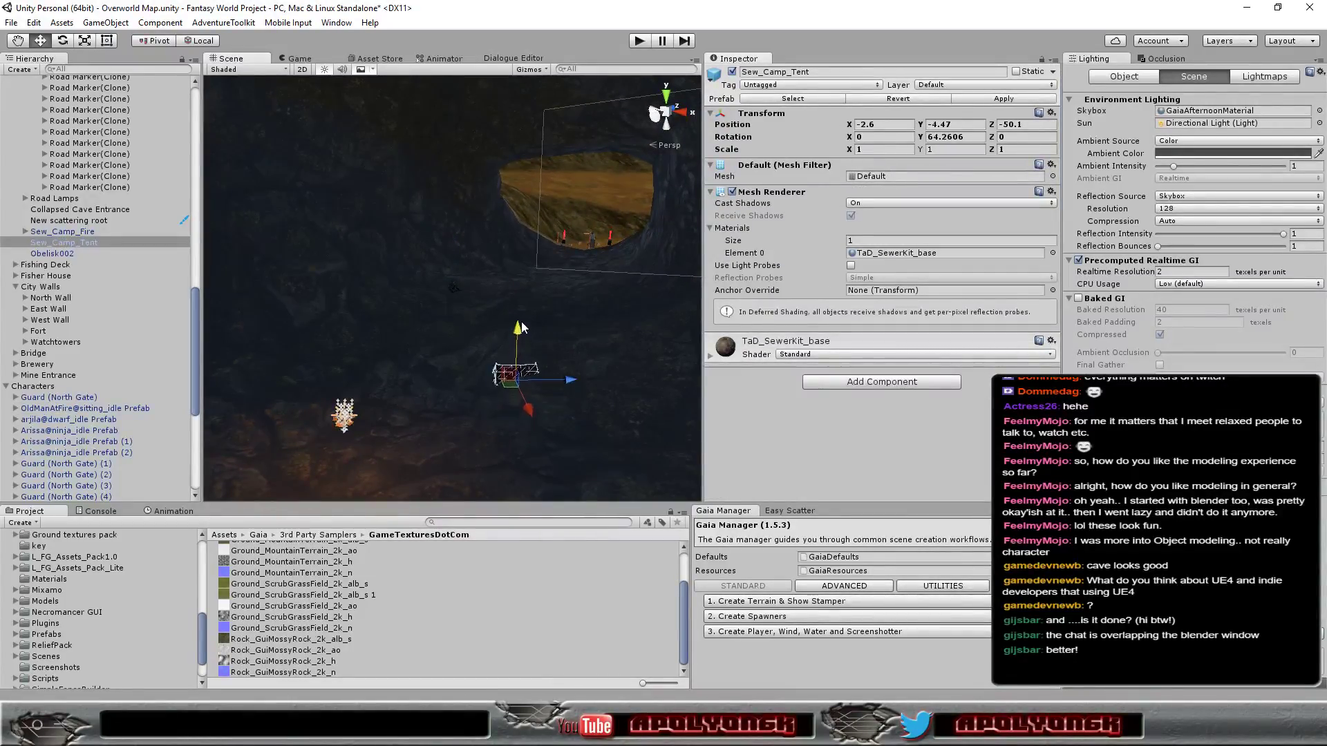
pyautogui.moveTo(539, 382)
pyautogui.mouseDown()
pyautogui.moveTo(542, 468)
pyautogui.moveTo(493, 396)
pyautogui.moveTo(525, 371)
pyautogui.moveTo(558, 370)
pyautogui.mouseUp()
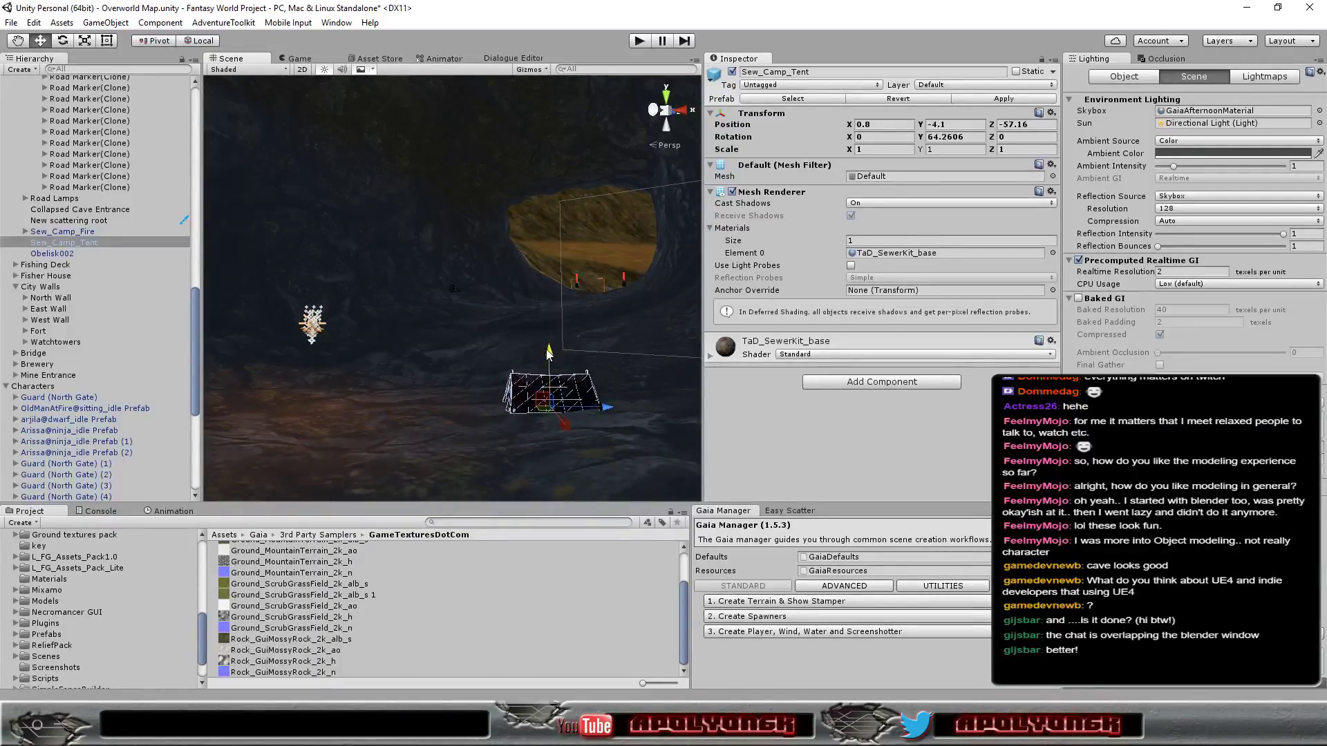
pyautogui.moveTo(599, 414); pyautogui.dragTo(511, 360)
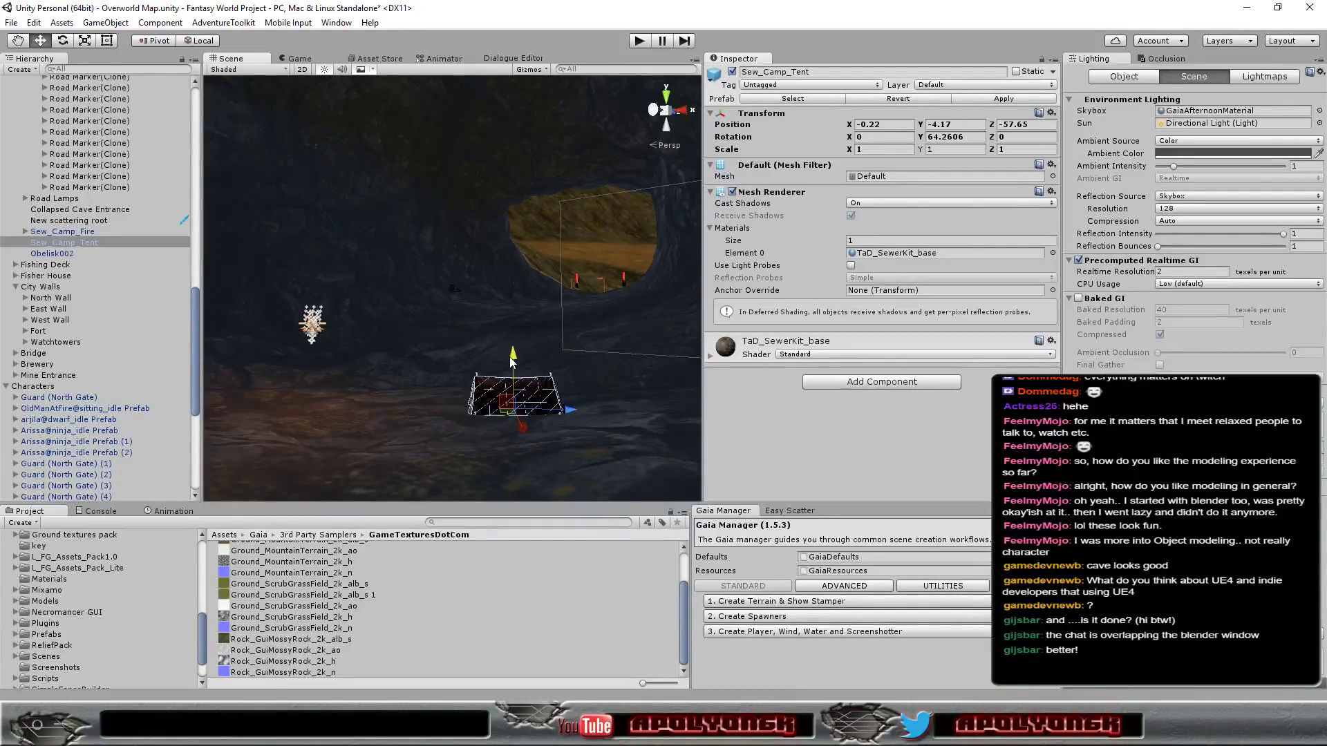
pyautogui.keyDown('alt'); pyautogui.moveTo(484, 406); pyautogui.dragTo(492, 425); pyautogui.keyUp('alt')
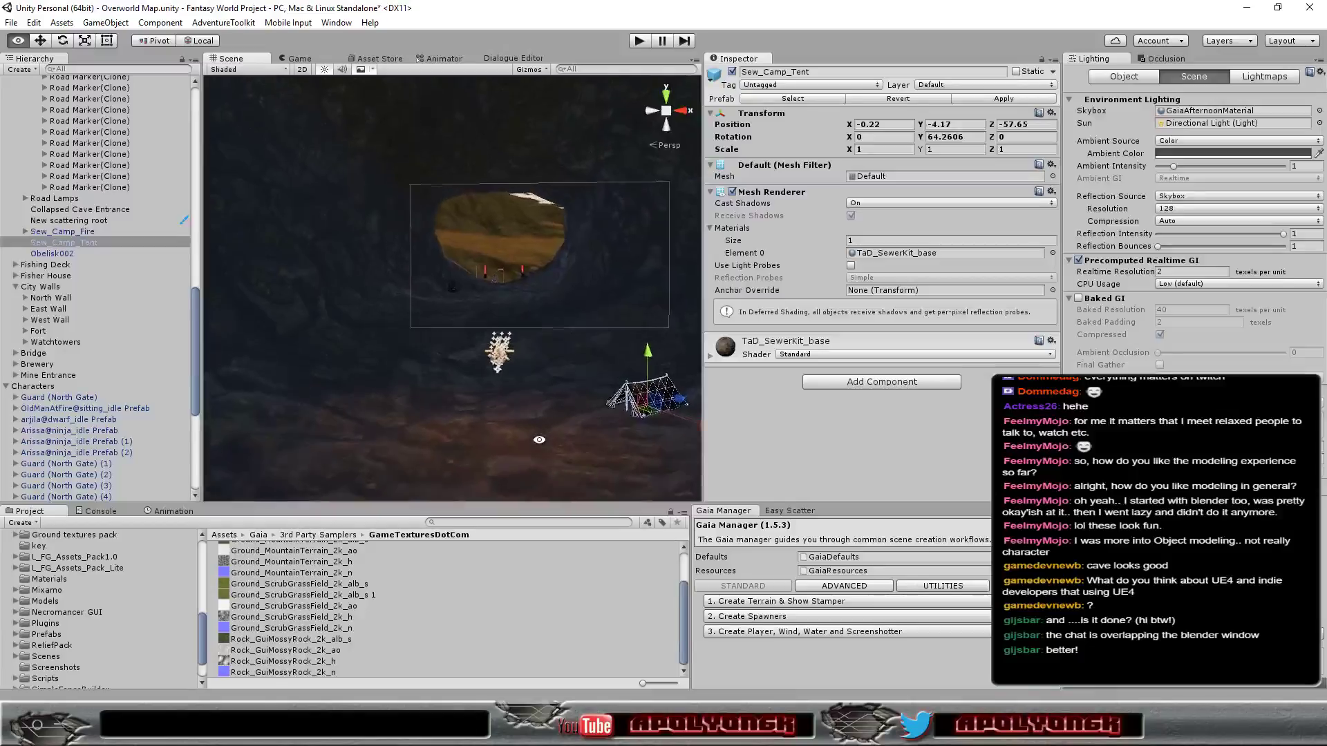
# Zero the X and Z rotation of Sew_Camp_Fire in the Inspector.
pyautogui.click(63, 233)
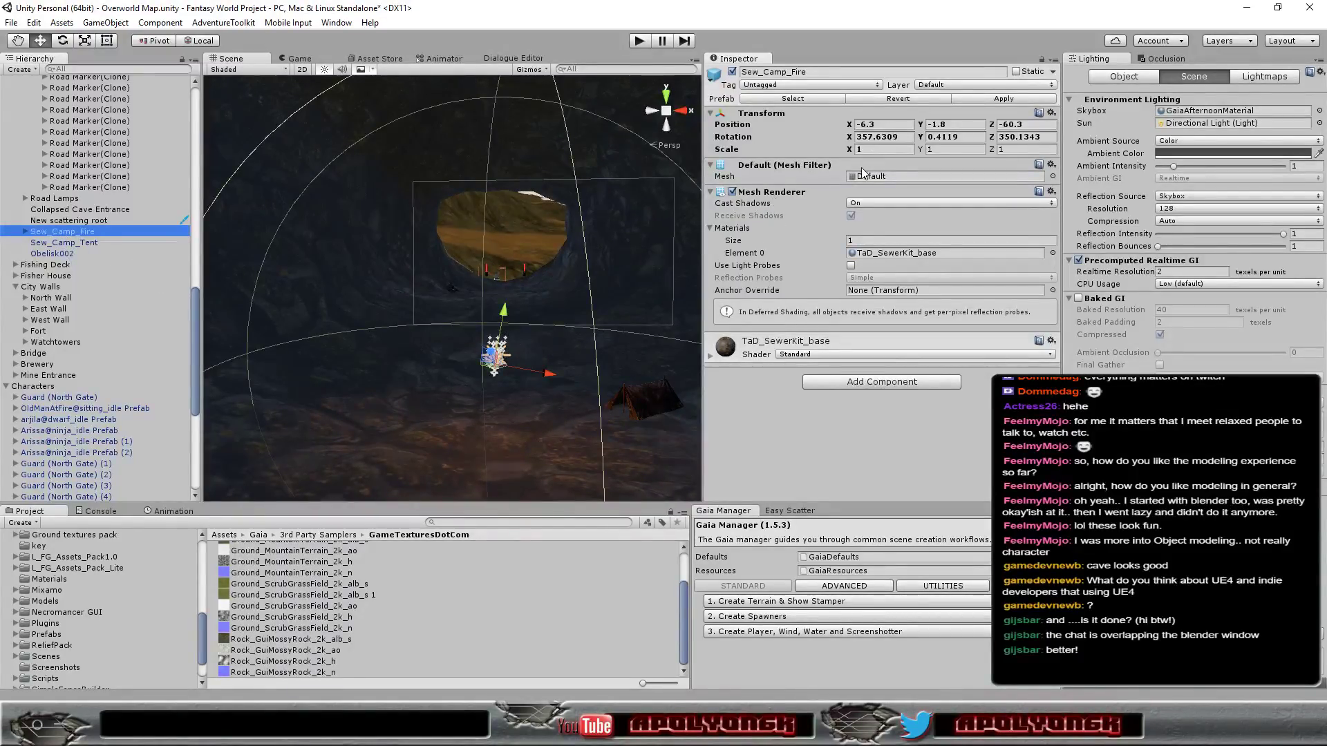
pyautogui.click(911, 136)
pyautogui.write('0')
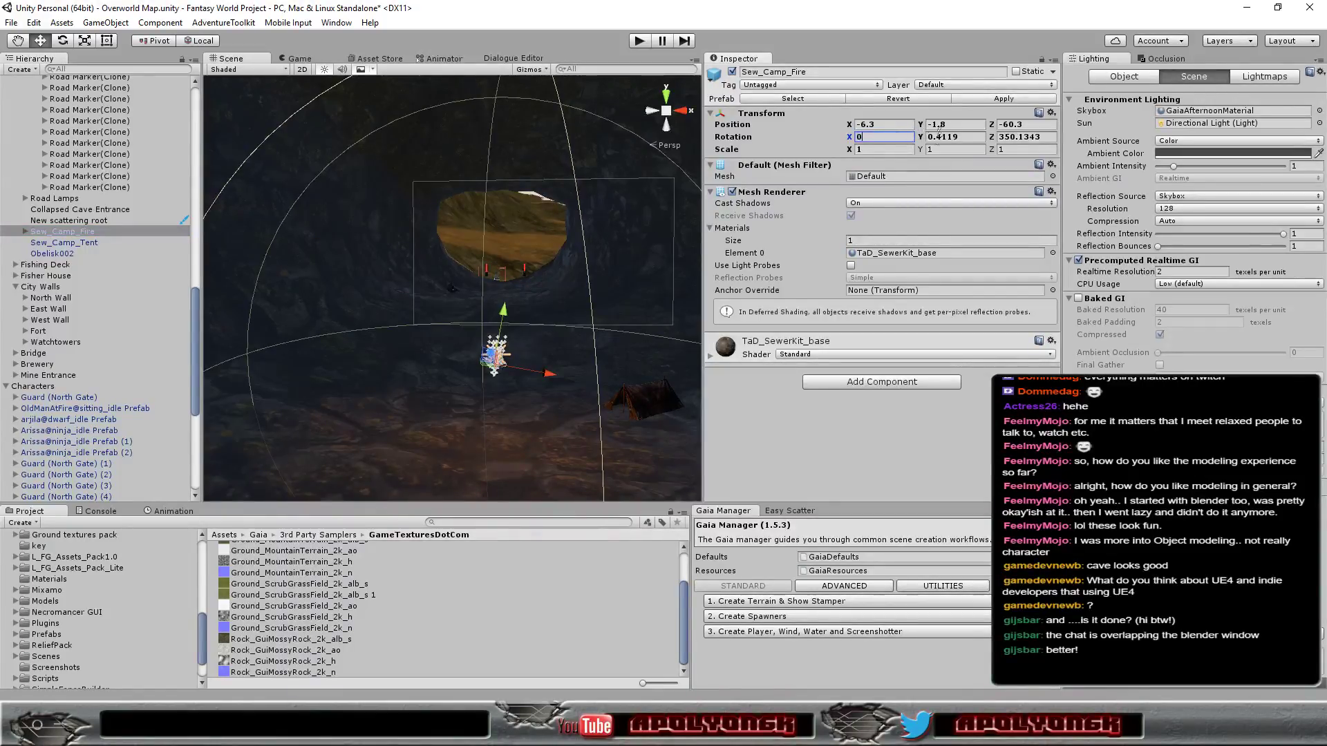
pyautogui.click(972, 136)
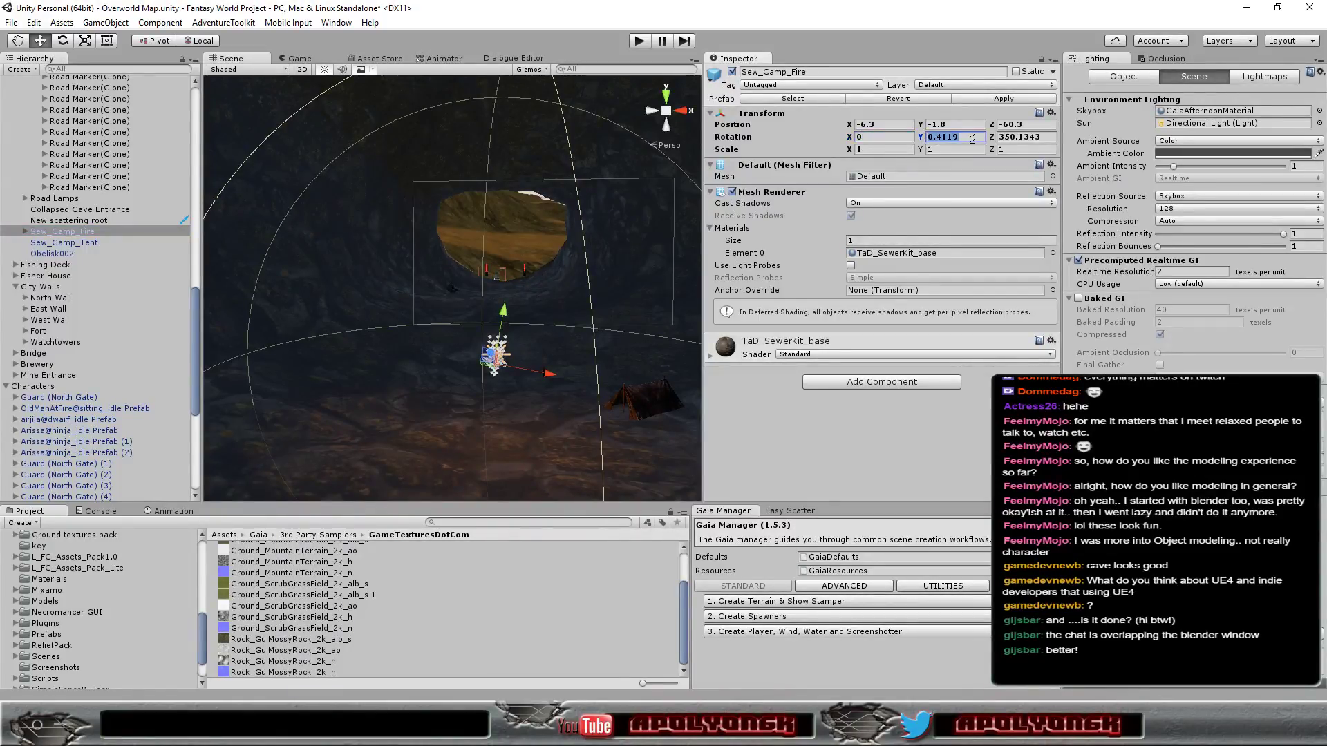
pyautogui.write('0')
pyautogui.click(1041, 136)
pyautogui.write('0')
pyautogui.click(964, 142)
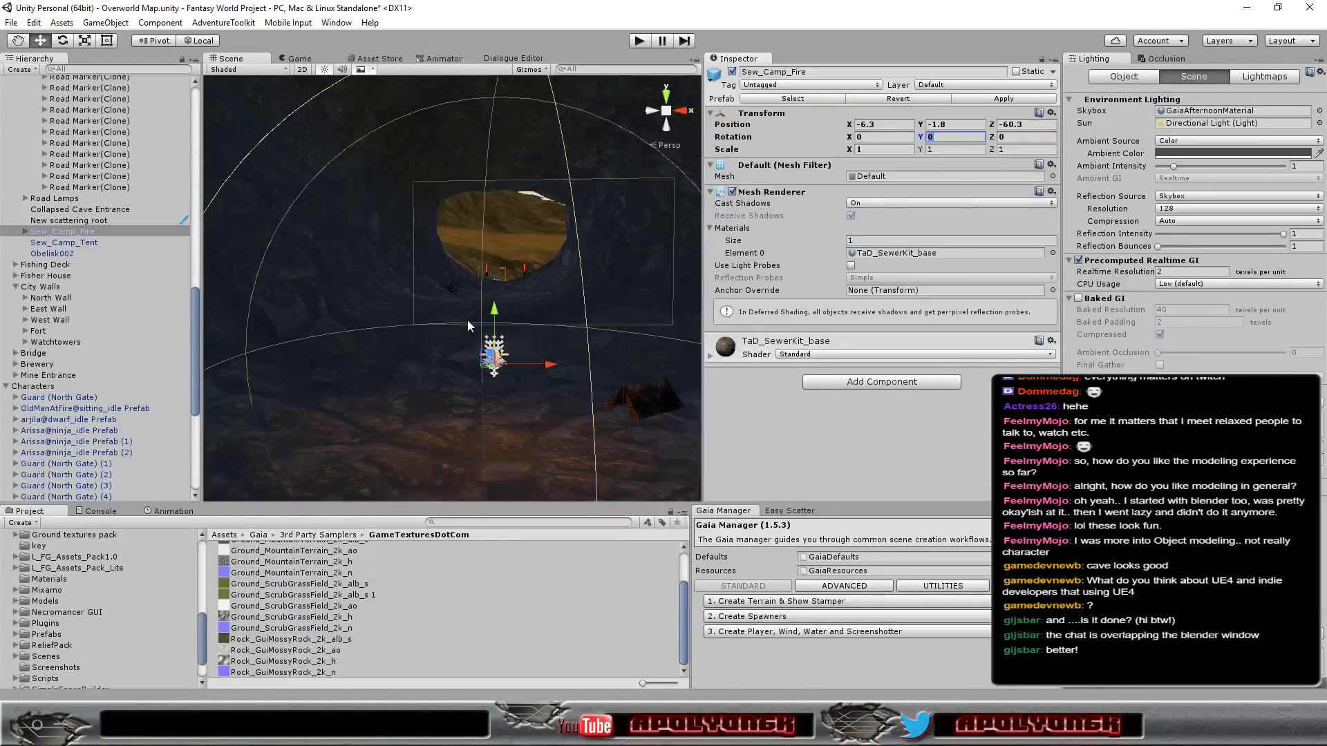
# Lower the campfire toward the cave floor and frame it to inspect how it sits.
pyautogui.moveTo(494, 315); pyautogui.dragTo(488, 391)
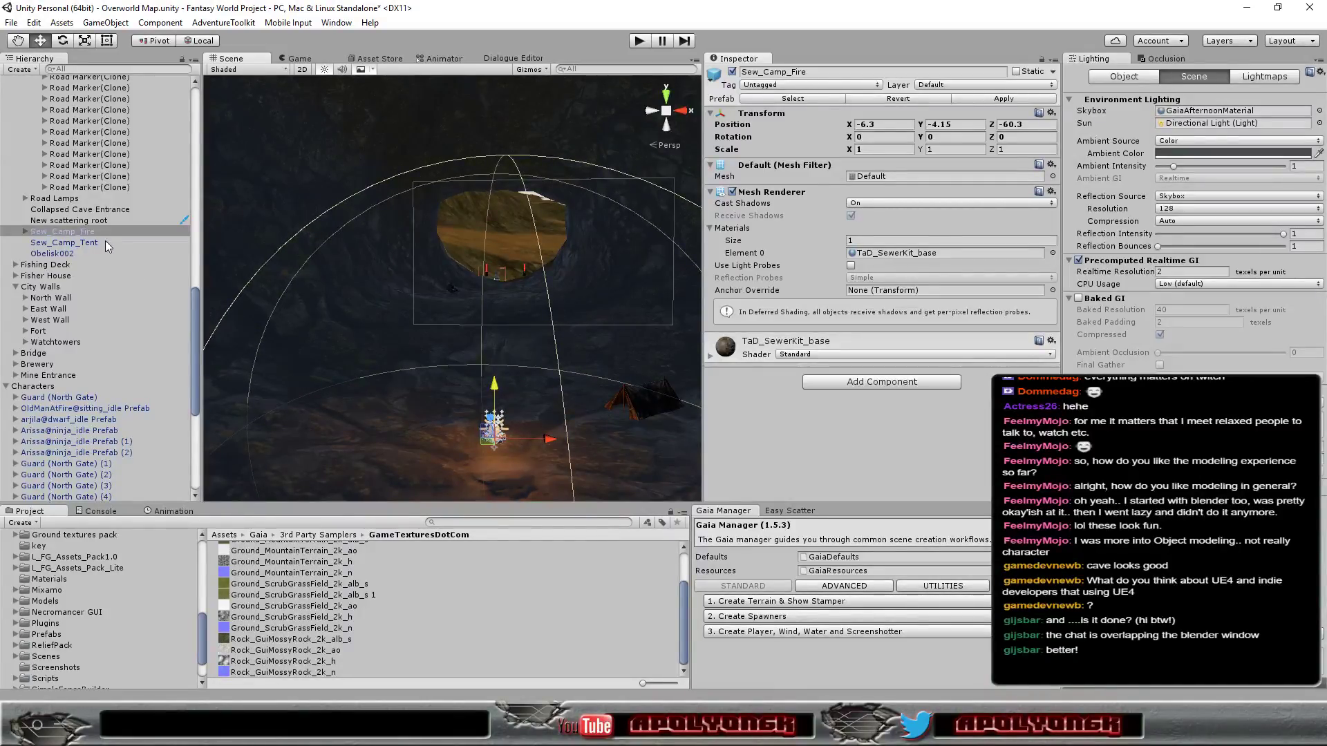
pyautogui.doubleClick(82, 234)
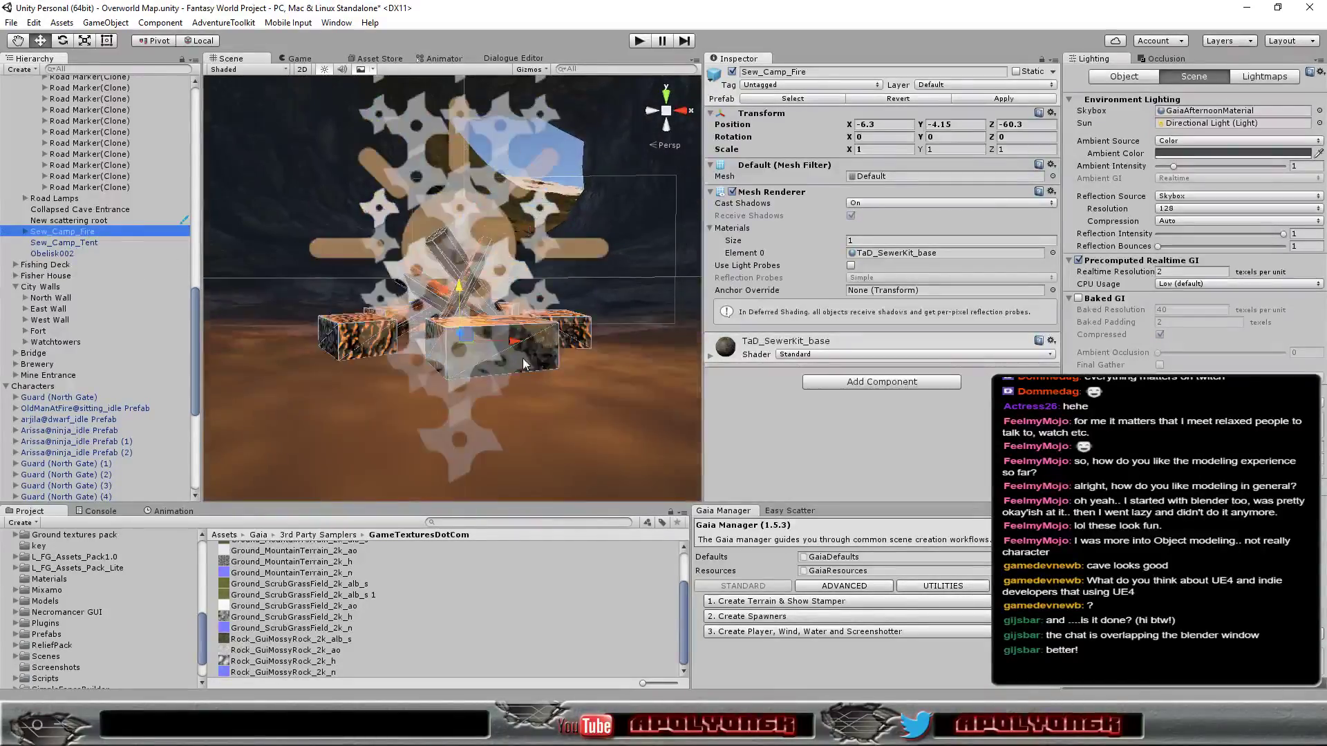
pyautogui.moveTo(522, 358)
pyautogui.keyDown('alt'); pyautogui.mouseDown()
pyautogui.moveTo(691, 391)
pyautogui.moveTo(492, 291)
pyautogui.moveTo(453, 299)
pyautogui.mouseUp(); pyautogui.keyUp('alt')
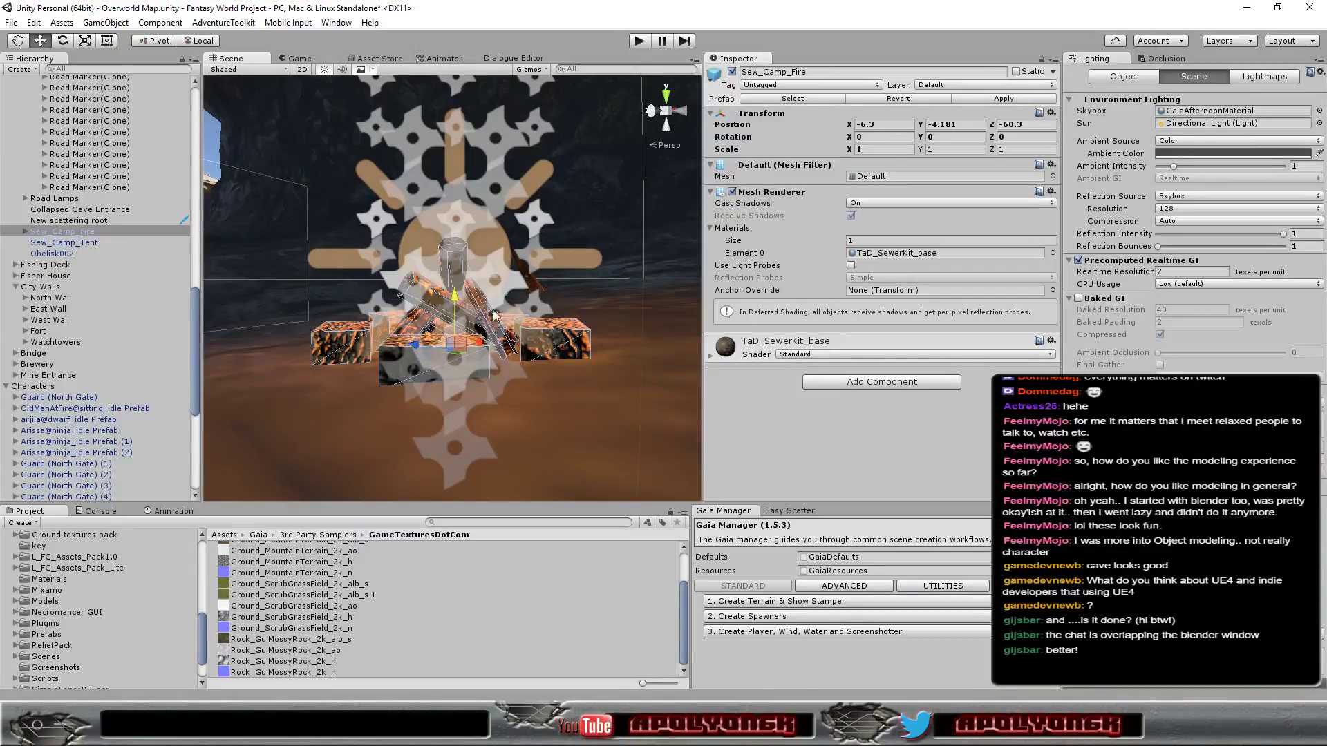
pyautogui.moveTo(542, 418)
pyautogui.keyDown('alt'); pyautogui.mouseDown()
pyautogui.moveTo(965, 367)
pyautogui.moveTo(835, 379)
pyautogui.mouseUp(); pyautogui.keyUp('alt')
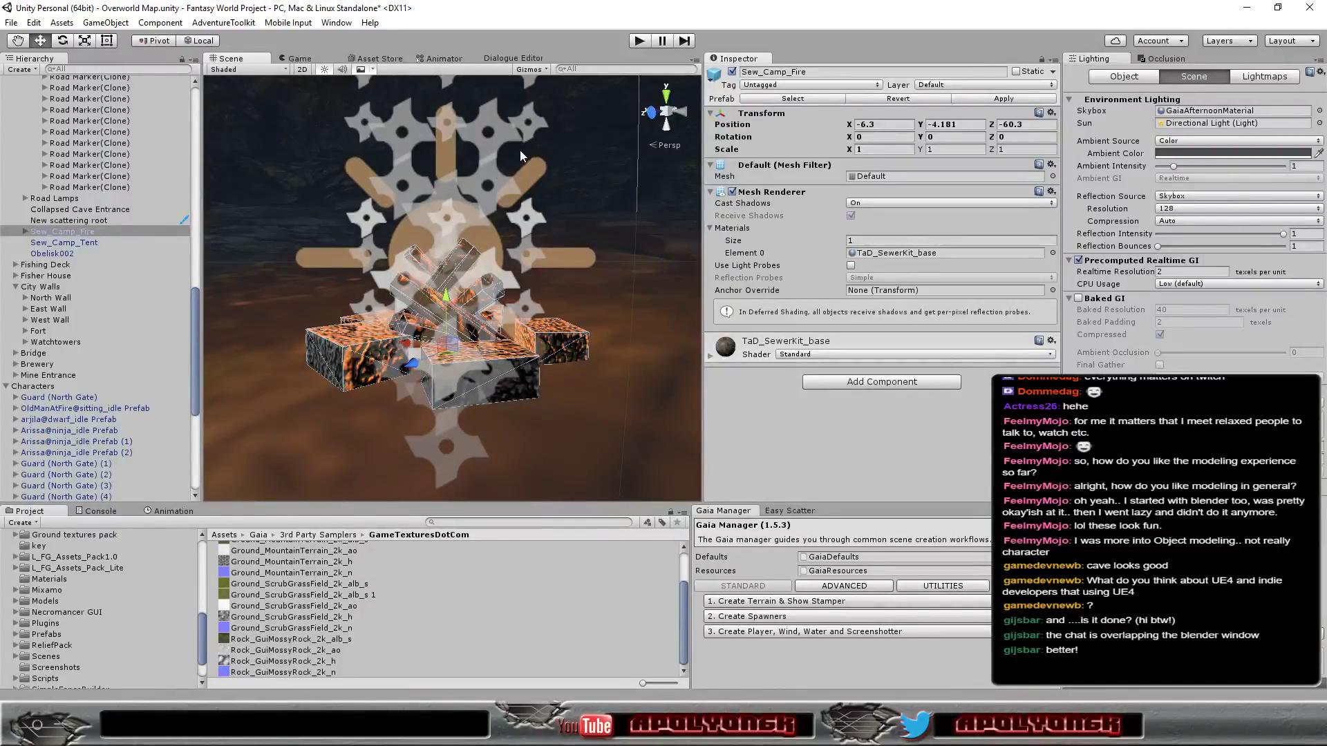
# Tilt and settle the campfire at -6.30, -4.22, -60.31 with rotation 5, -8, -2.03.
pyautogui.click(69, 43)
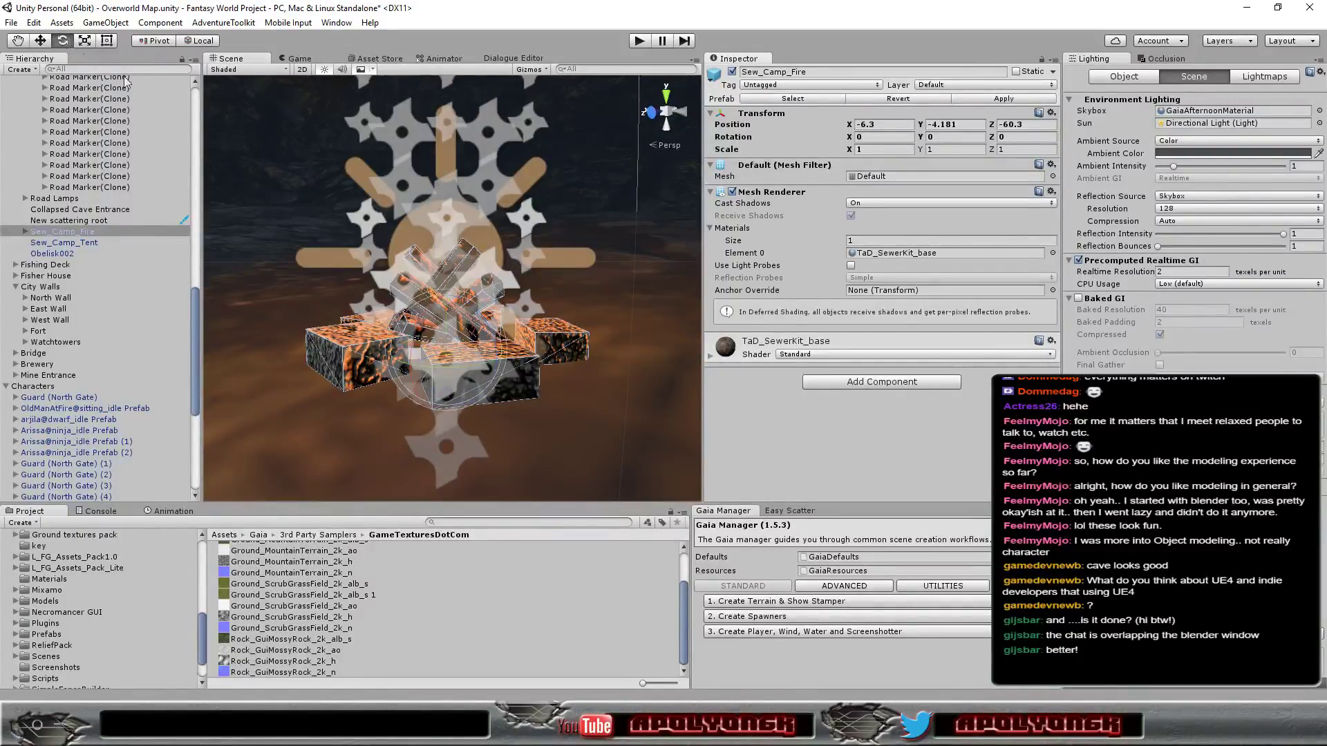
pyautogui.moveTo(420, 322); pyautogui.dragTo(411, 331)
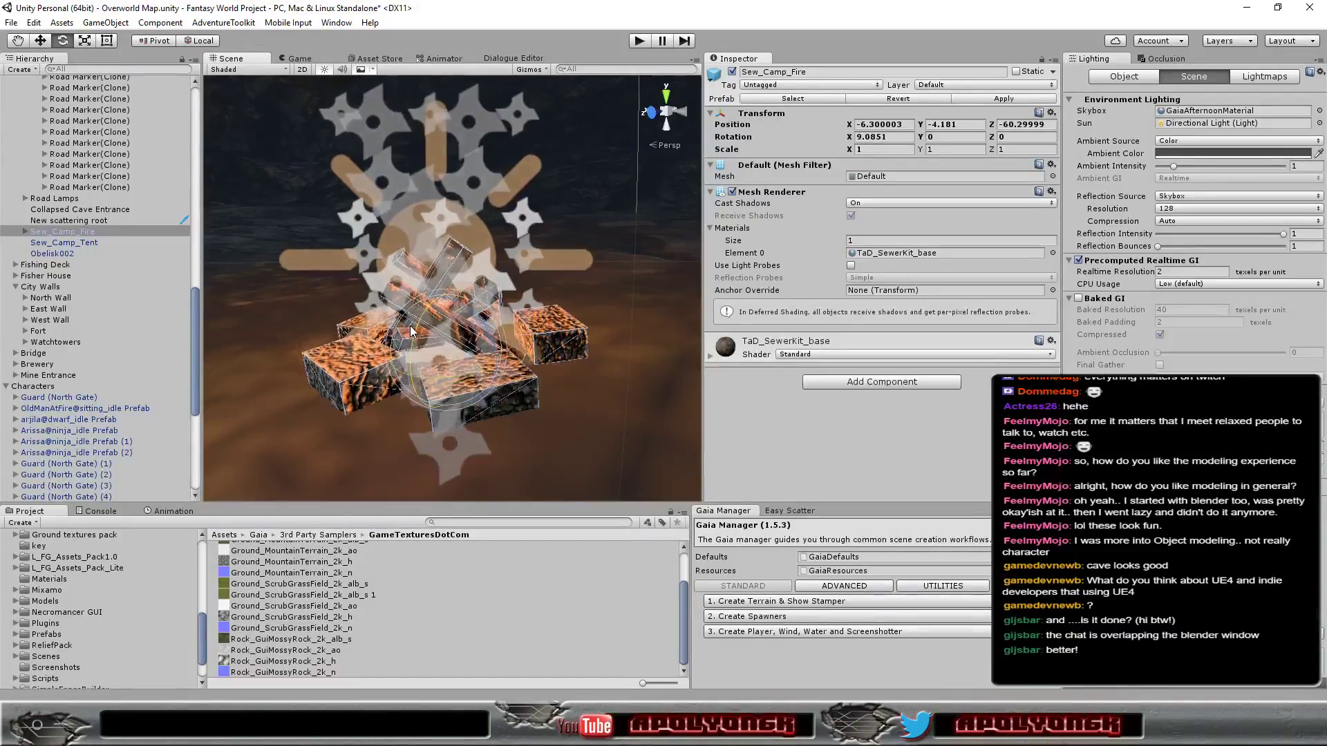
pyautogui.click(516, 440)
pyautogui.moveTo(517, 440)
pyautogui.keyDown('alt'); pyautogui.mouseDown()
pyautogui.moveTo(993, 373)
pyautogui.moveTo(794, 352)
pyautogui.mouseUp(); pyautogui.keyUp('alt')
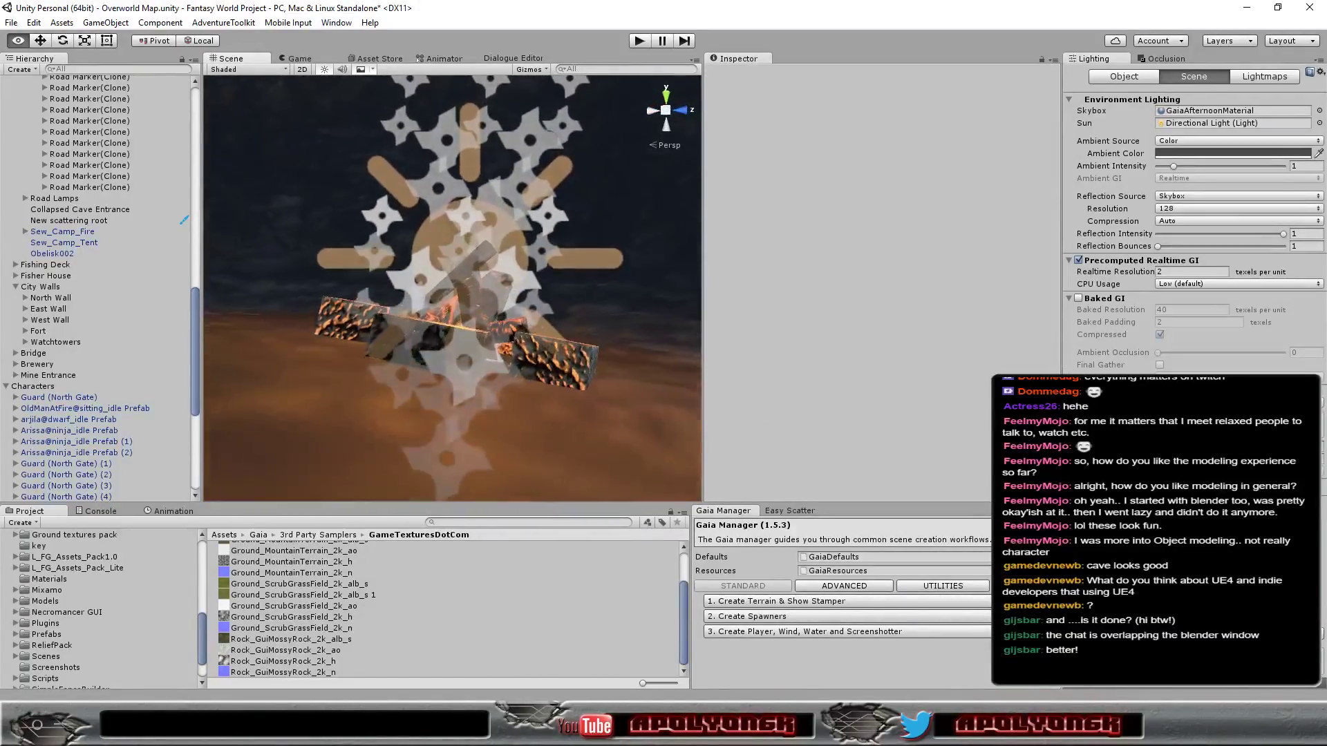
pyautogui.click(68, 233)
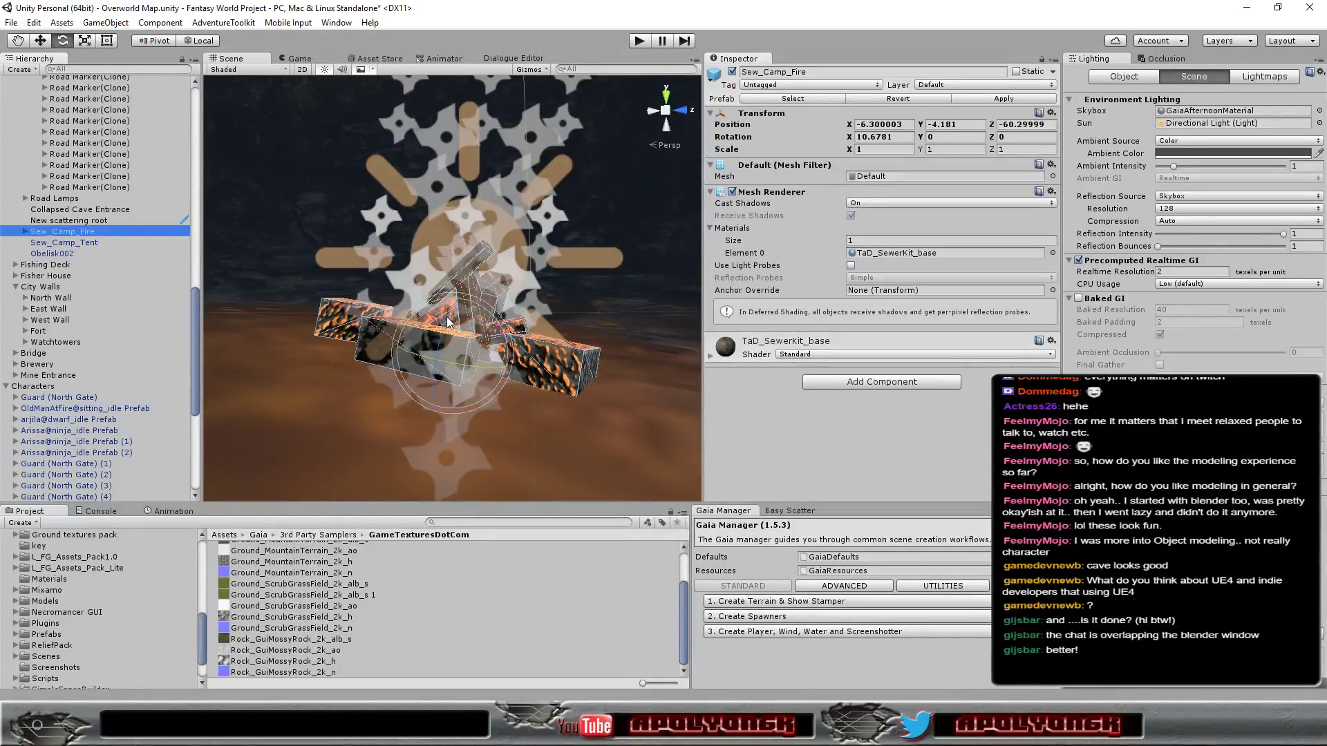
pyautogui.moveTo(443, 320); pyautogui.dragTo(439, 324)
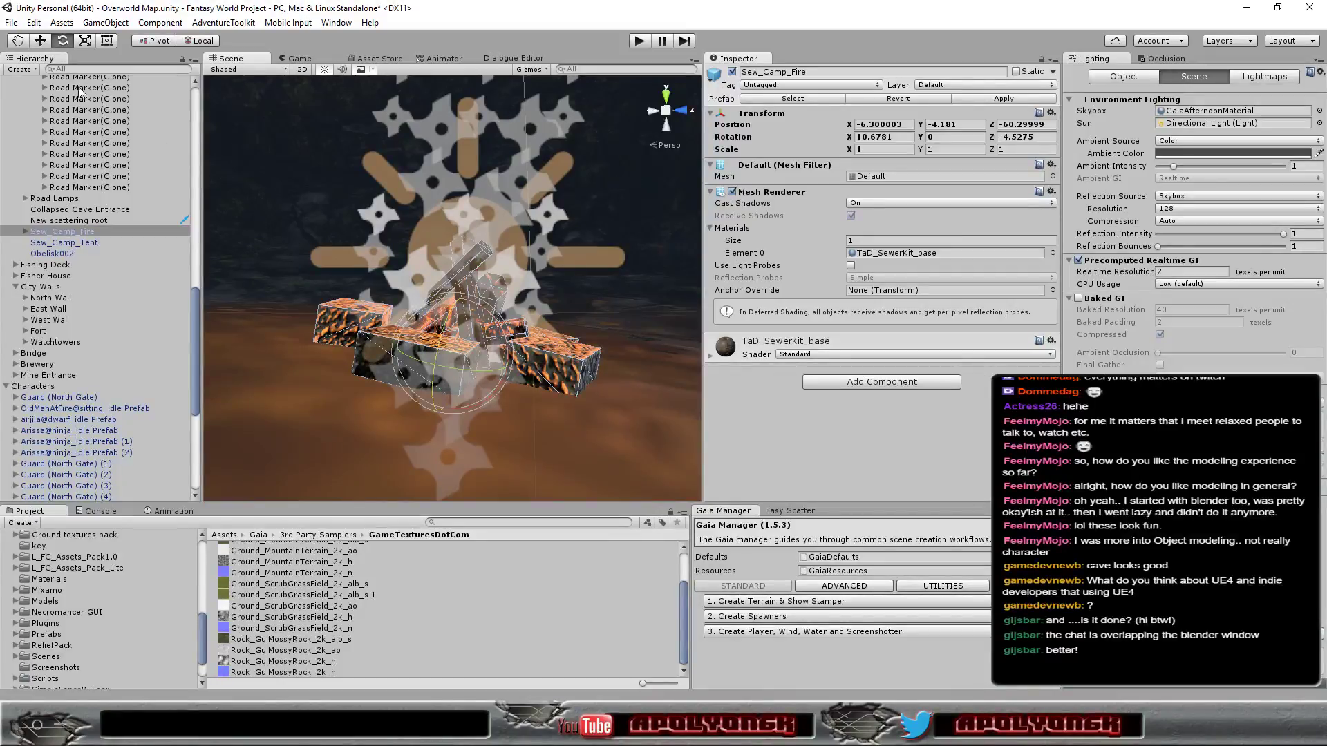
pyautogui.click(41, 42)
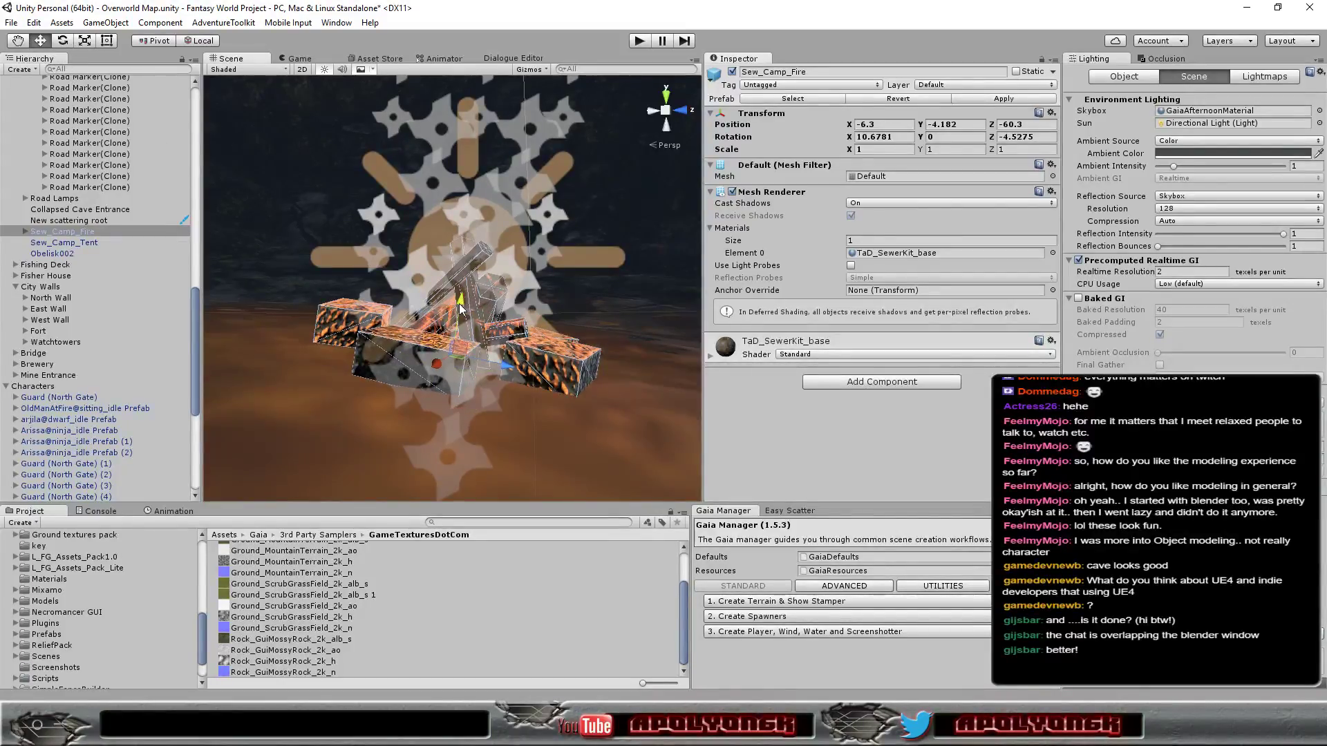
pyautogui.moveTo(463, 309)
pyautogui.mouseDown()
pyautogui.moveTo(453, 320)
pyautogui.moveTo(1279, 368)
pyautogui.mouseUp()
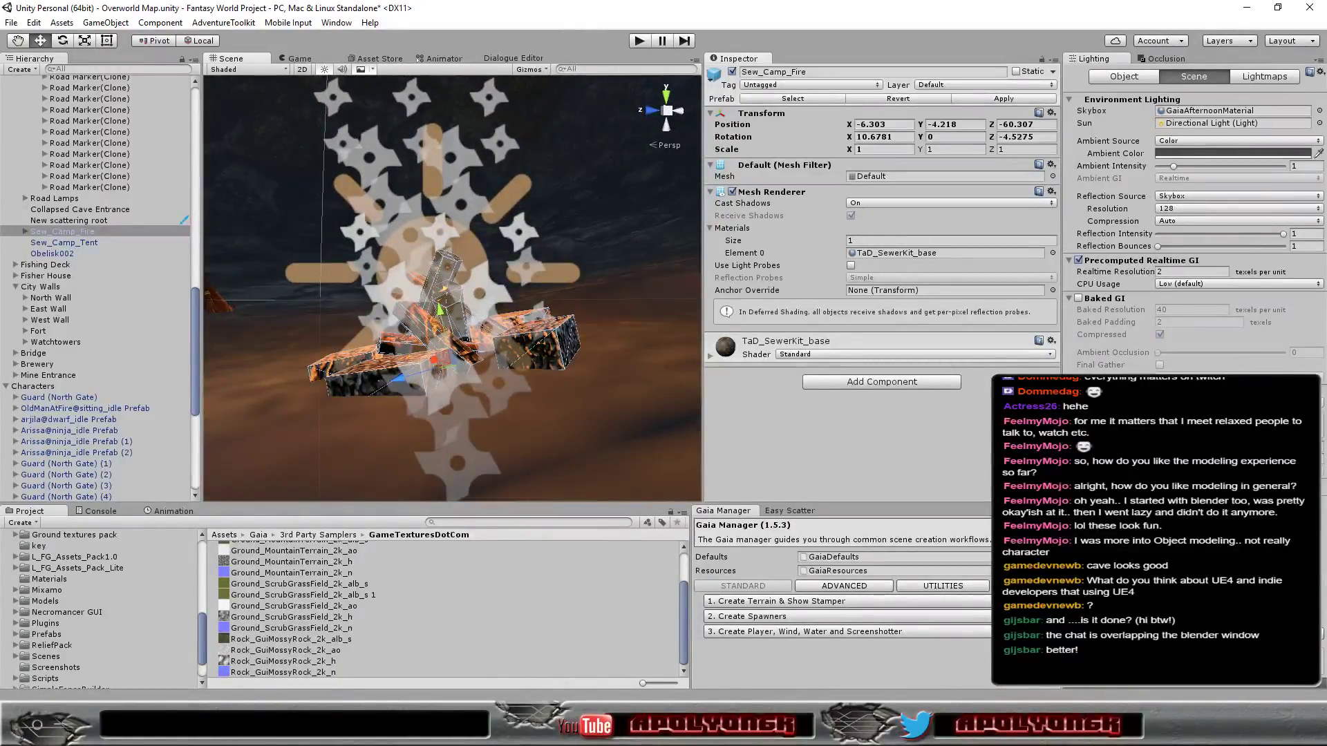
pyautogui.click(62, 42)
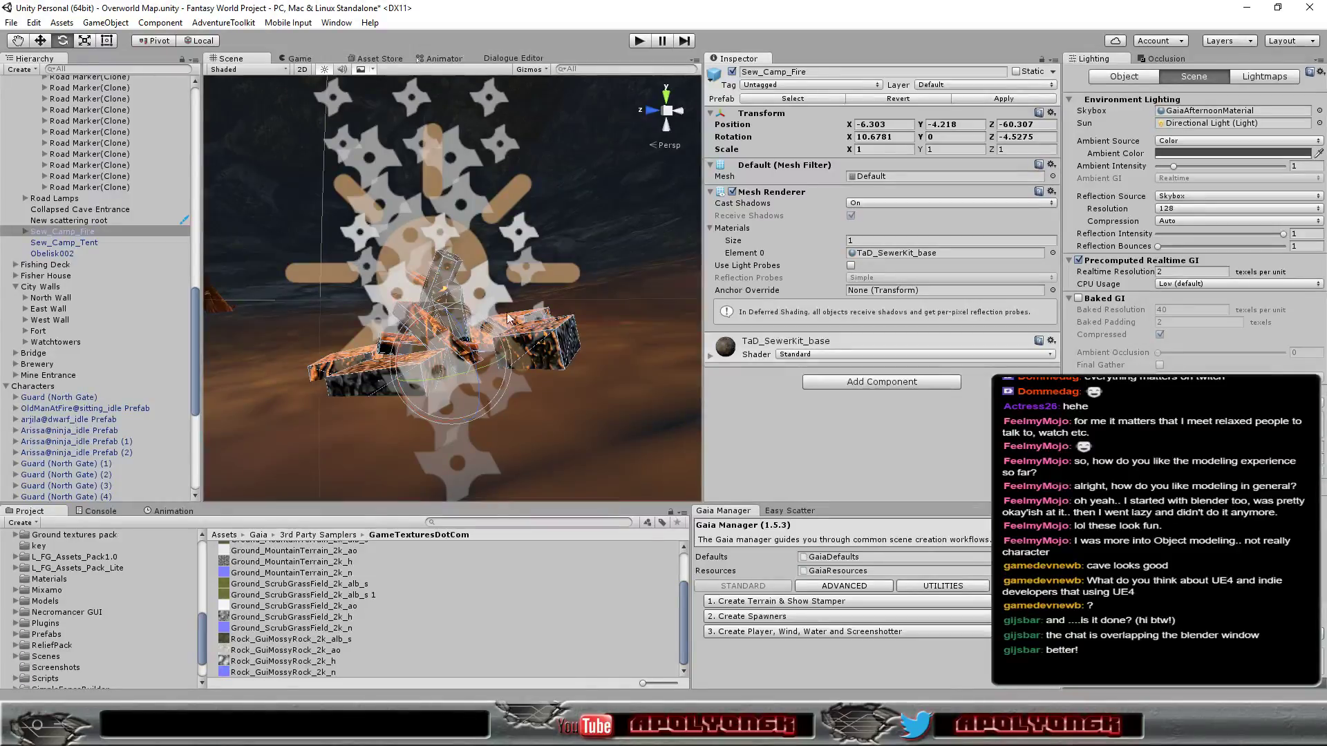
pyautogui.moveTo(474, 322)
pyautogui.mouseDown()
pyautogui.moveTo(511, 325)
pyautogui.moveTo(84, 380)
pyautogui.moveTo(932, 510)
pyautogui.moveTo(642, 414)
pyautogui.moveTo(298, 412)
pyautogui.moveTo(594, 357)
pyautogui.mouseUp()
pyautogui.scroll(-5, 641, 411)
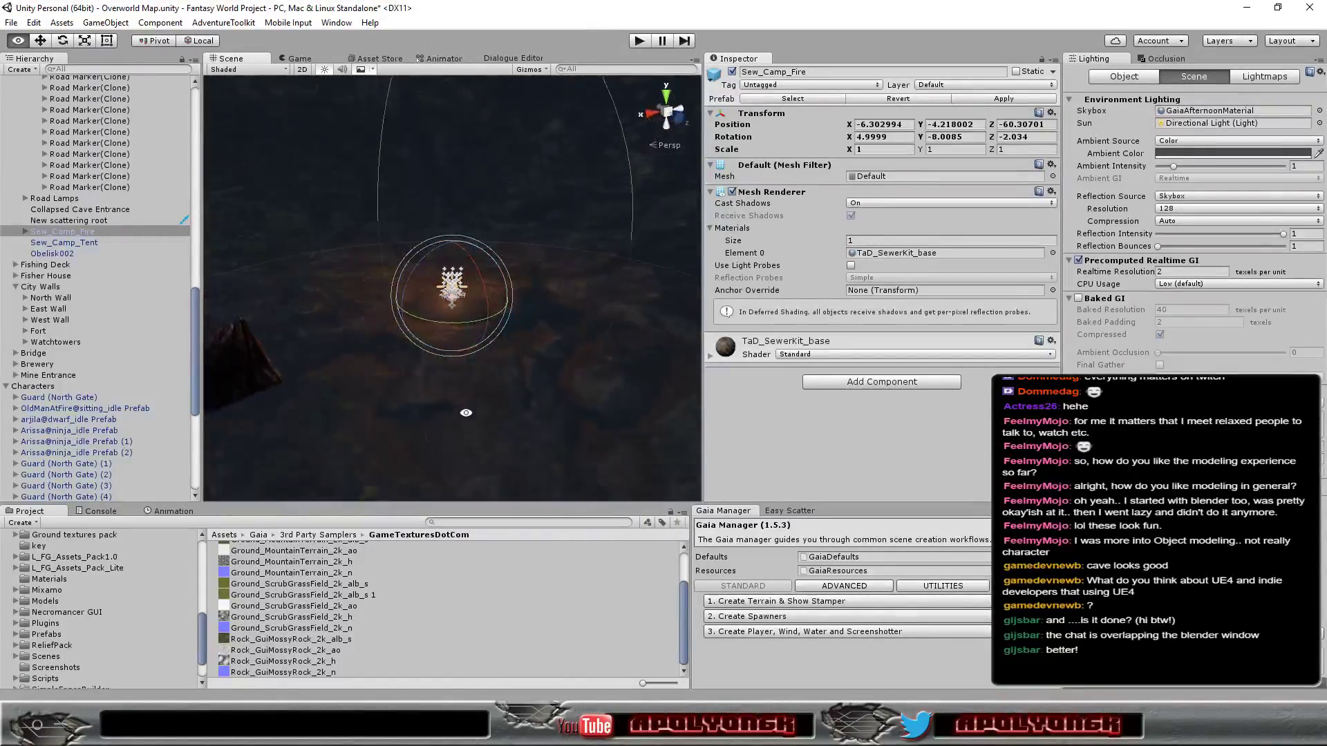
pyautogui.keyDown('alt'); pyautogui.moveTo(594, 356); pyautogui.dragTo(550, 365); pyautogui.keyUp('alt')
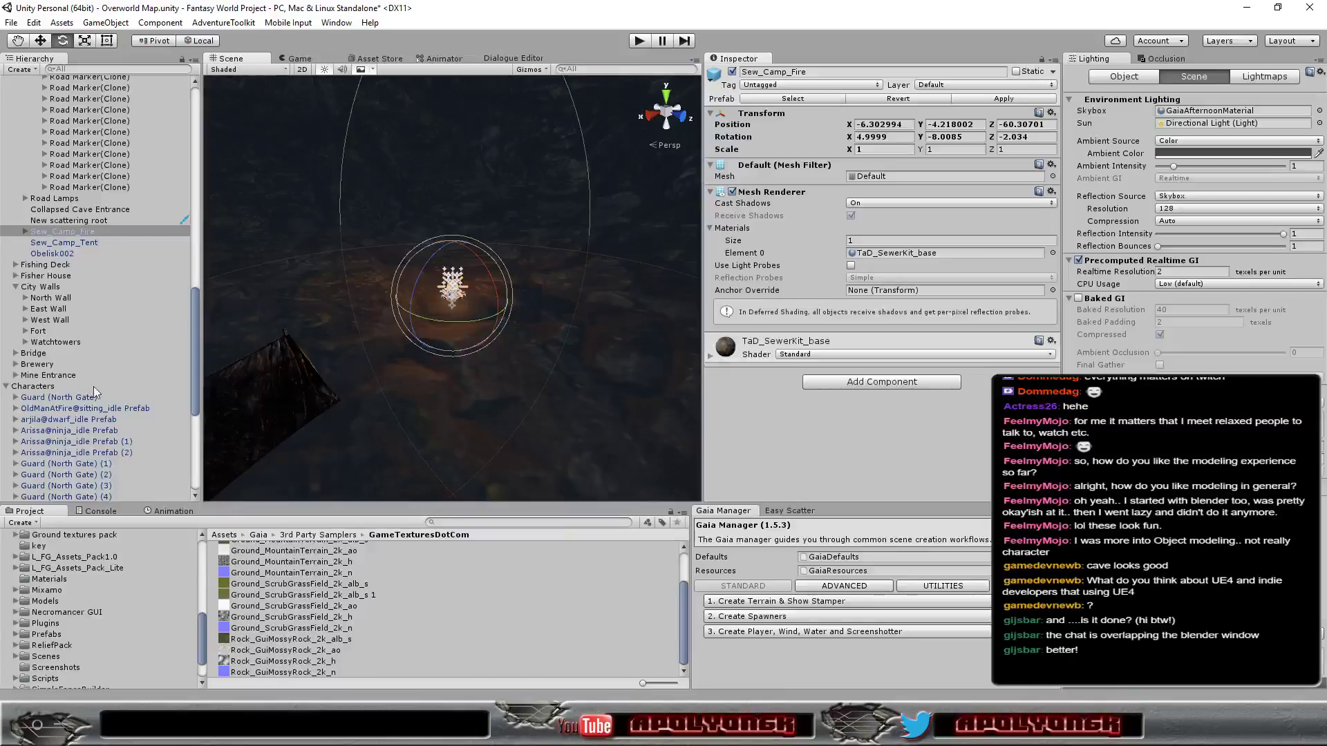
# Move OldManAtFire next to the campfire and lower him onto the cave floor.
pyautogui.click(83, 414)
pyautogui.scroll(-5, 478, 318)
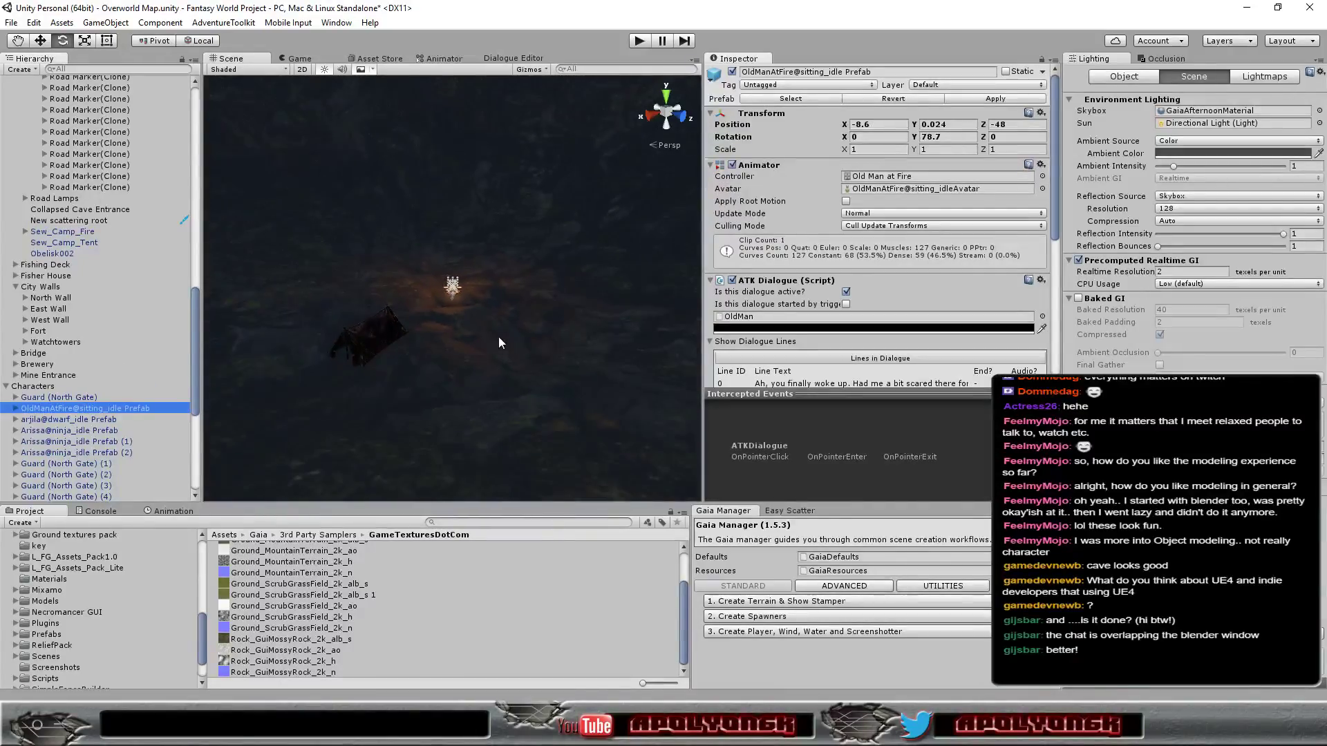
pyautogui.keyDown('alt'); pyautogui.moveTo(495, 343); pyautogui.dragTo(367, 311); pyautogui.keyUp('alt')
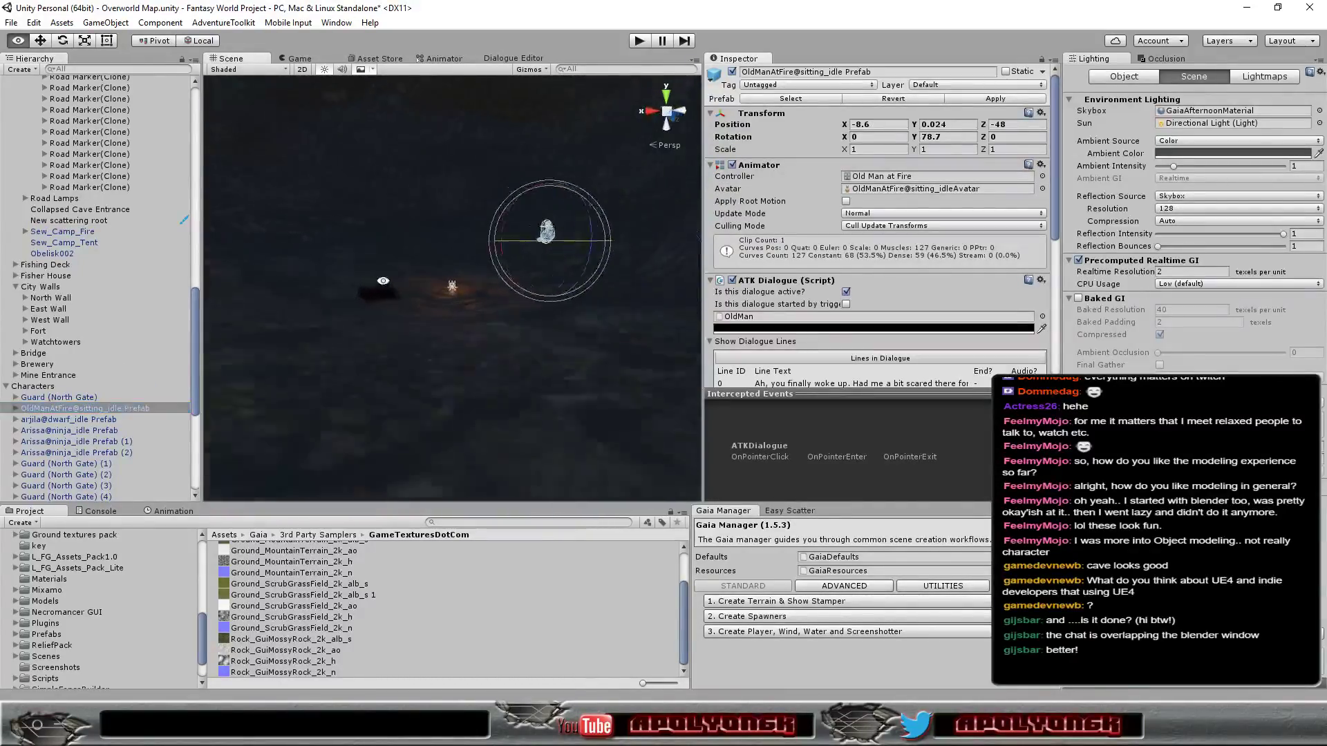
pyautogui.scroll(4, 471, 312)
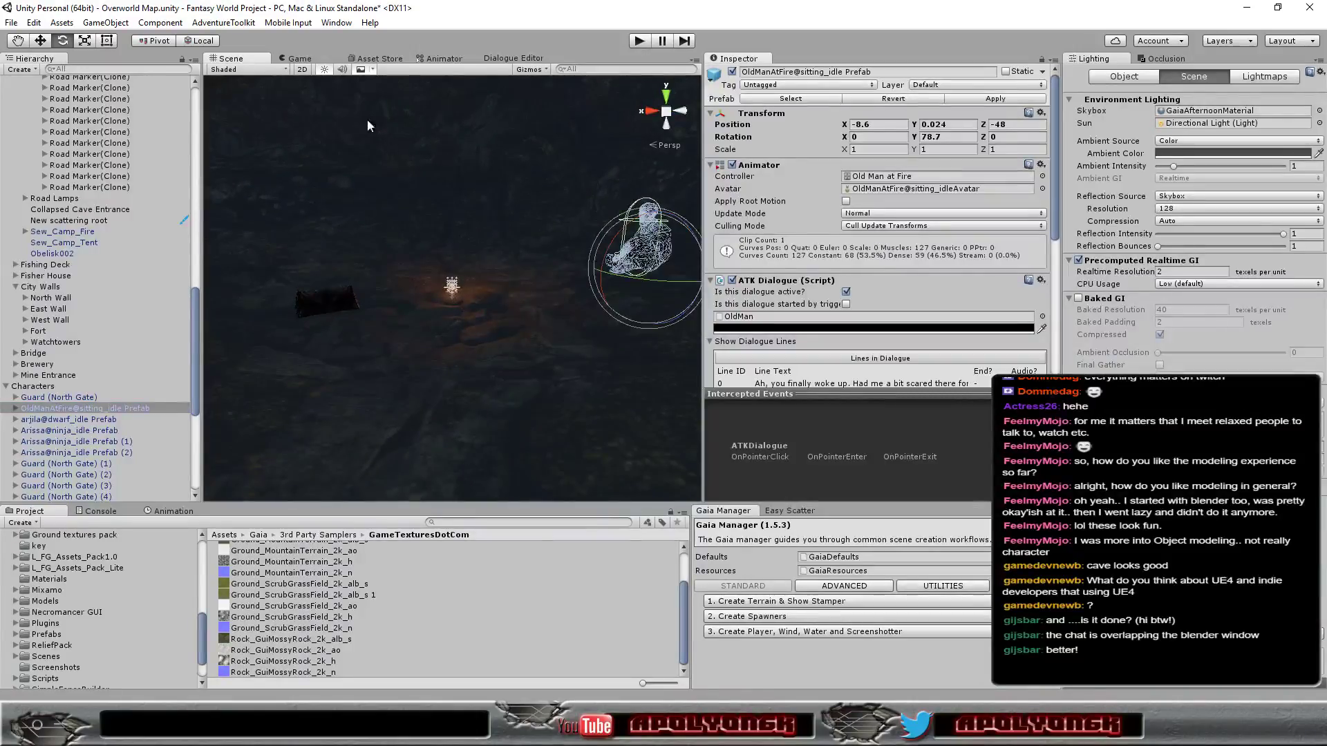
pyautogui.click(42, 40)
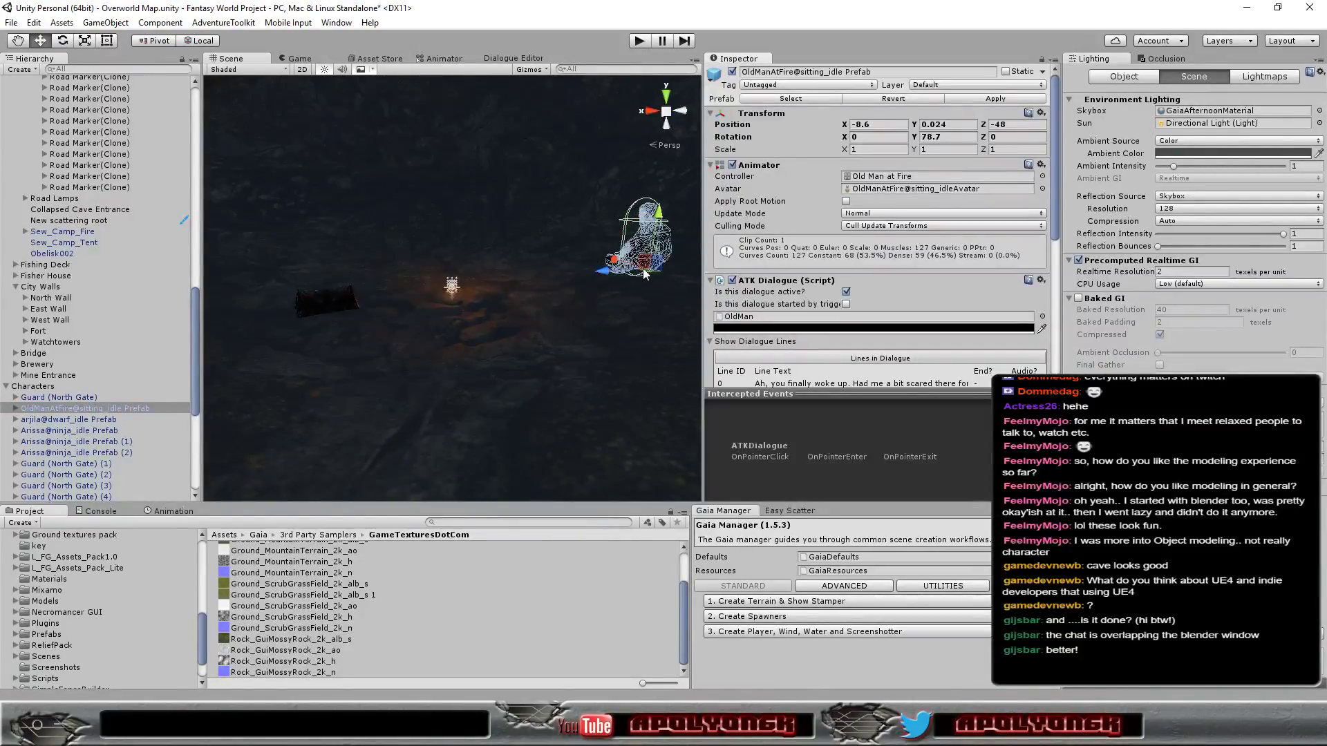
pyautogui.moveTo(643, 273); pyautogui.dragTo(472, 223)
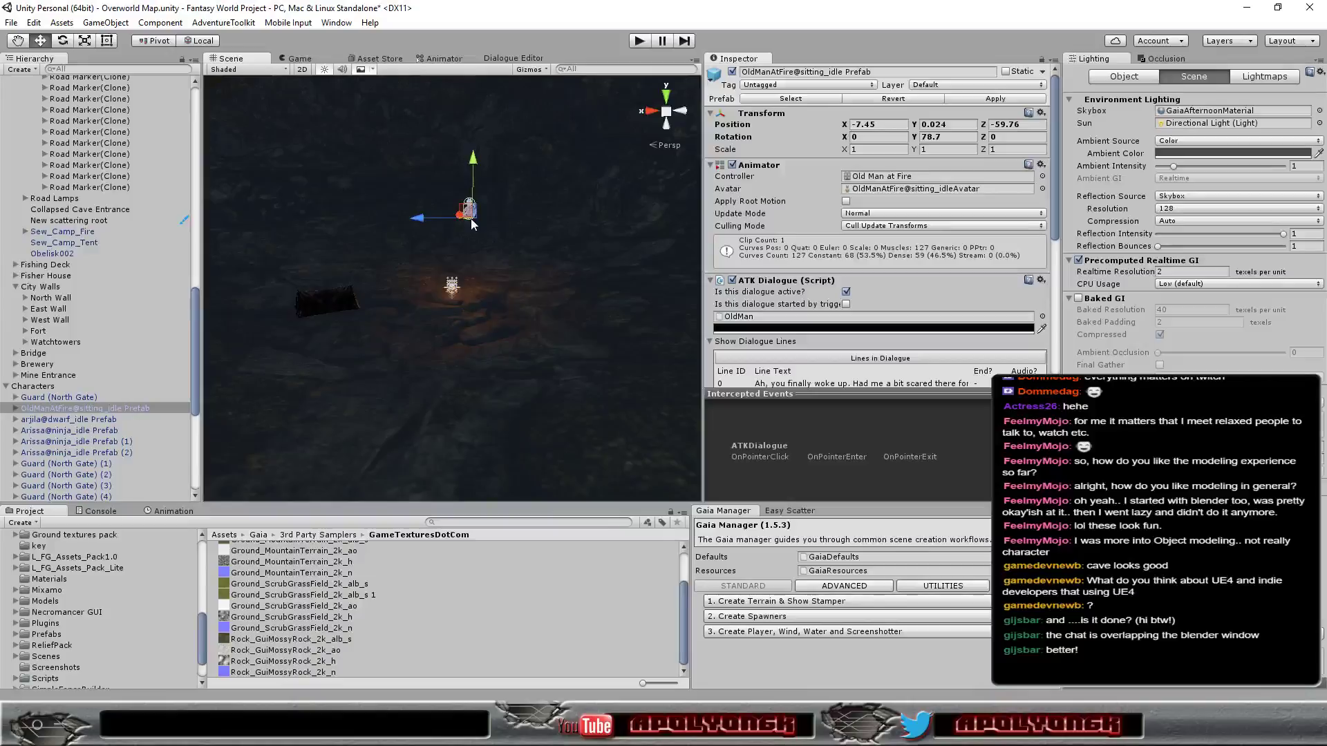
pyautogui.moveTo(468, 163); pyautogui.dragTo(473, 237)
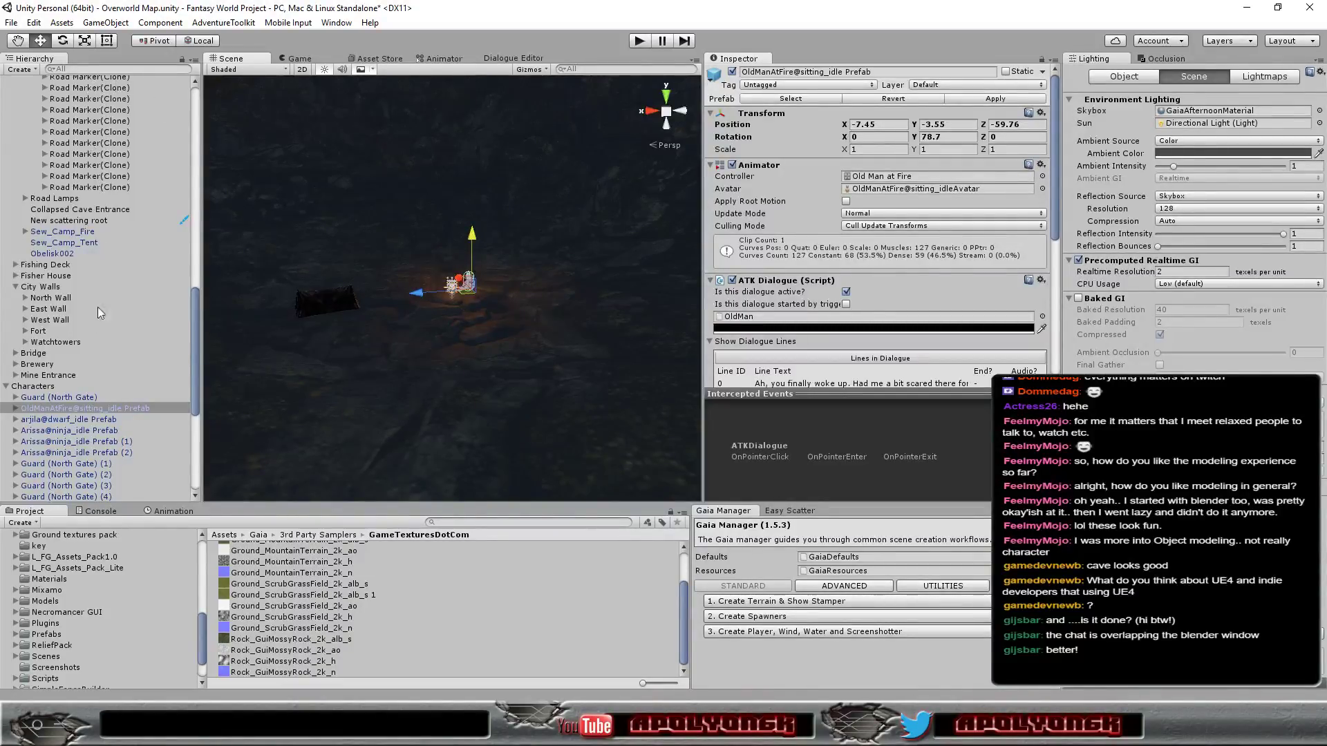
# Frame the old man and fine-tune his height on the cave floor.
pyautogui.doubleClick(77, 413)
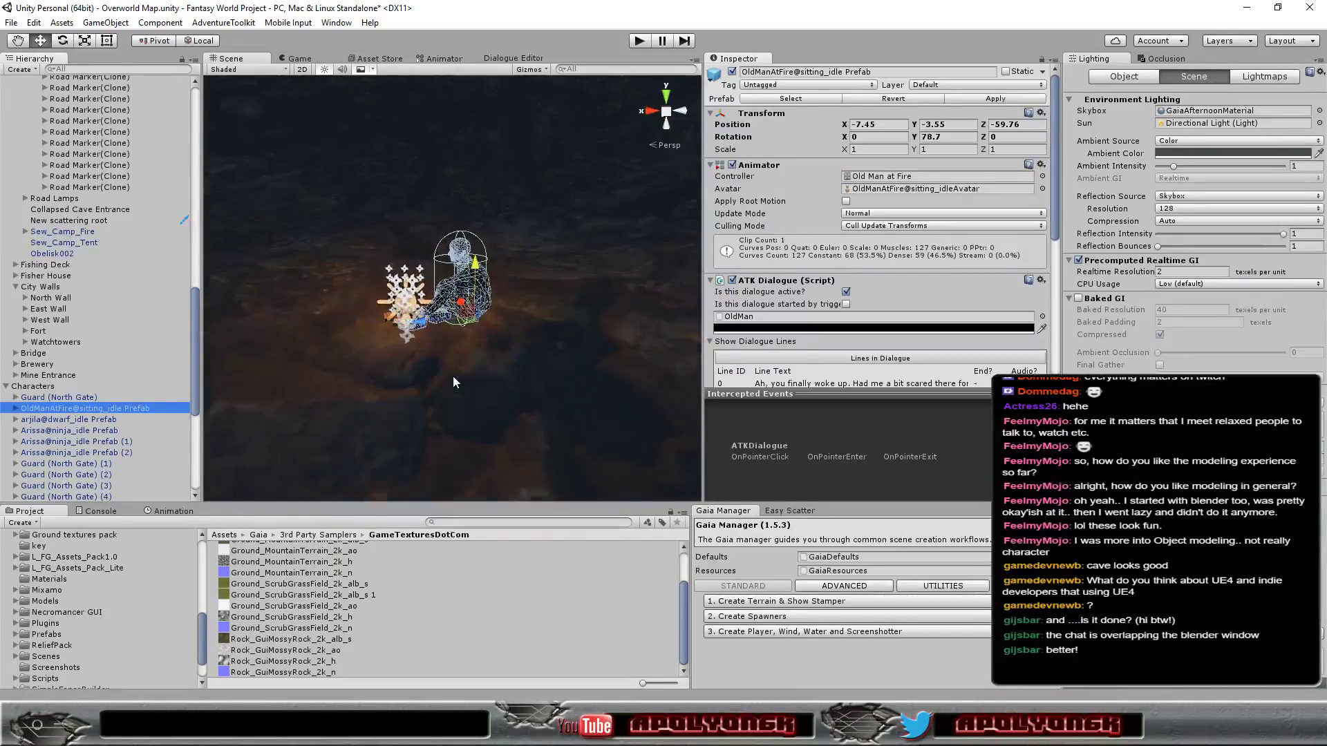
pyautogui.keyDown('alt'); pyautogui.moveTo(450, 376); pyautogui.dragTo(660, 499); pyautogui.keyUp('alt')
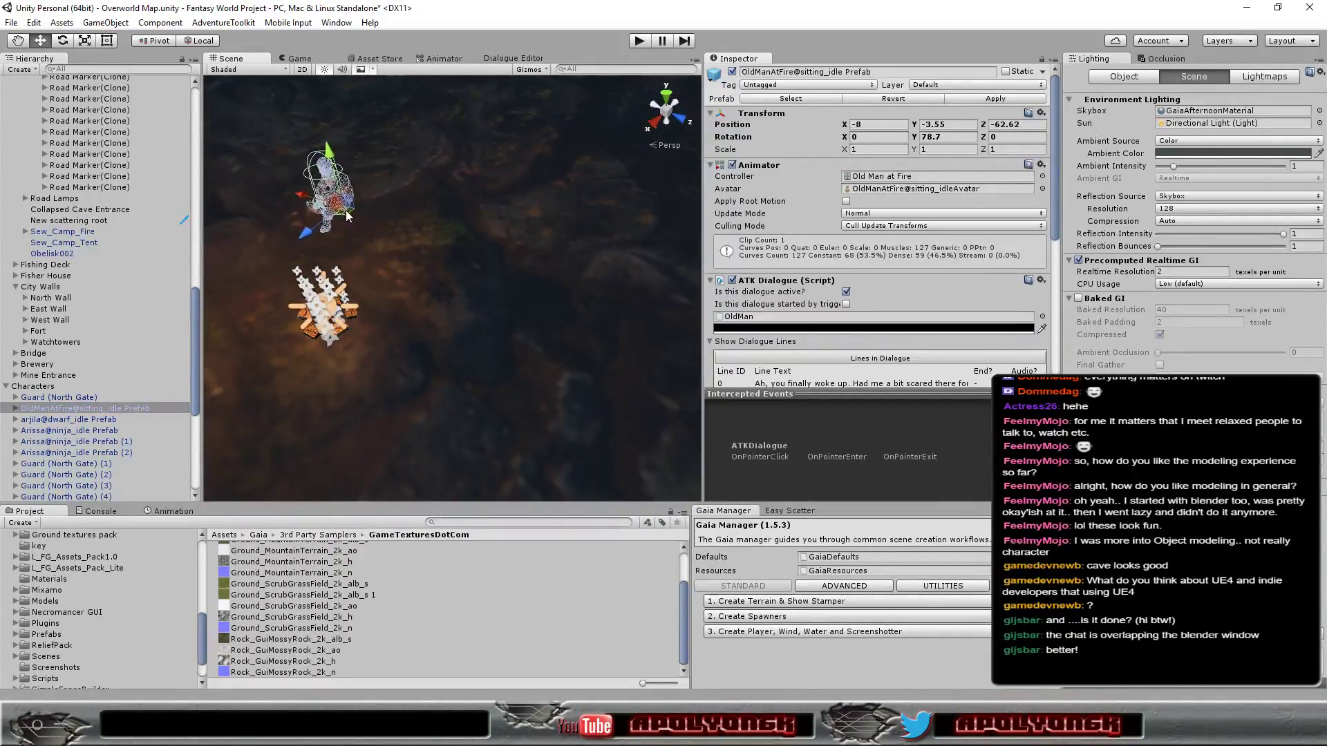
pyautogui.moveTo(400, 298)
pyautogui.keyDown('alt'); pyautogui.mouseDown()
pyautogui.moveTo(573, 176)
pyautogui.moveTo(163, 158)
pyautogui.mouseUp(); pyautogui.keyUp('alt')
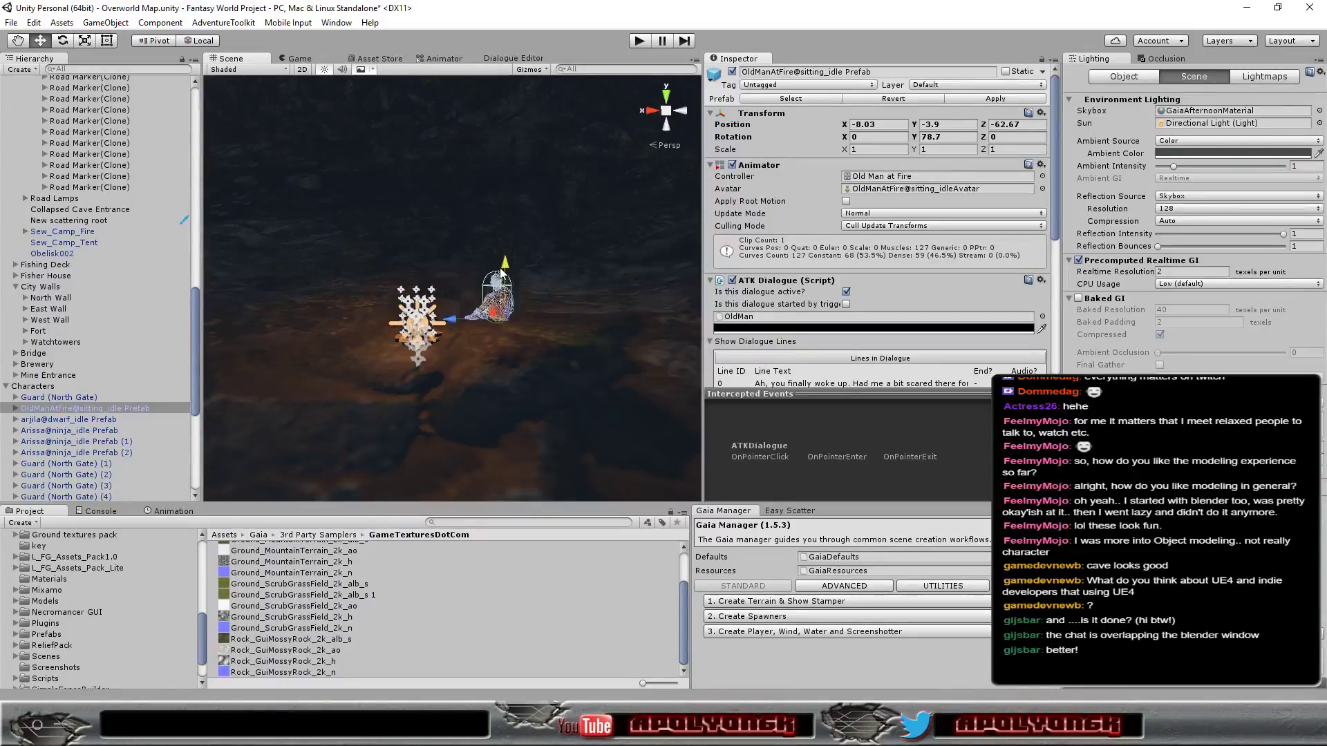
pyautogui.moveTo(501, 277); pyautogui.dragTo(500, 276)
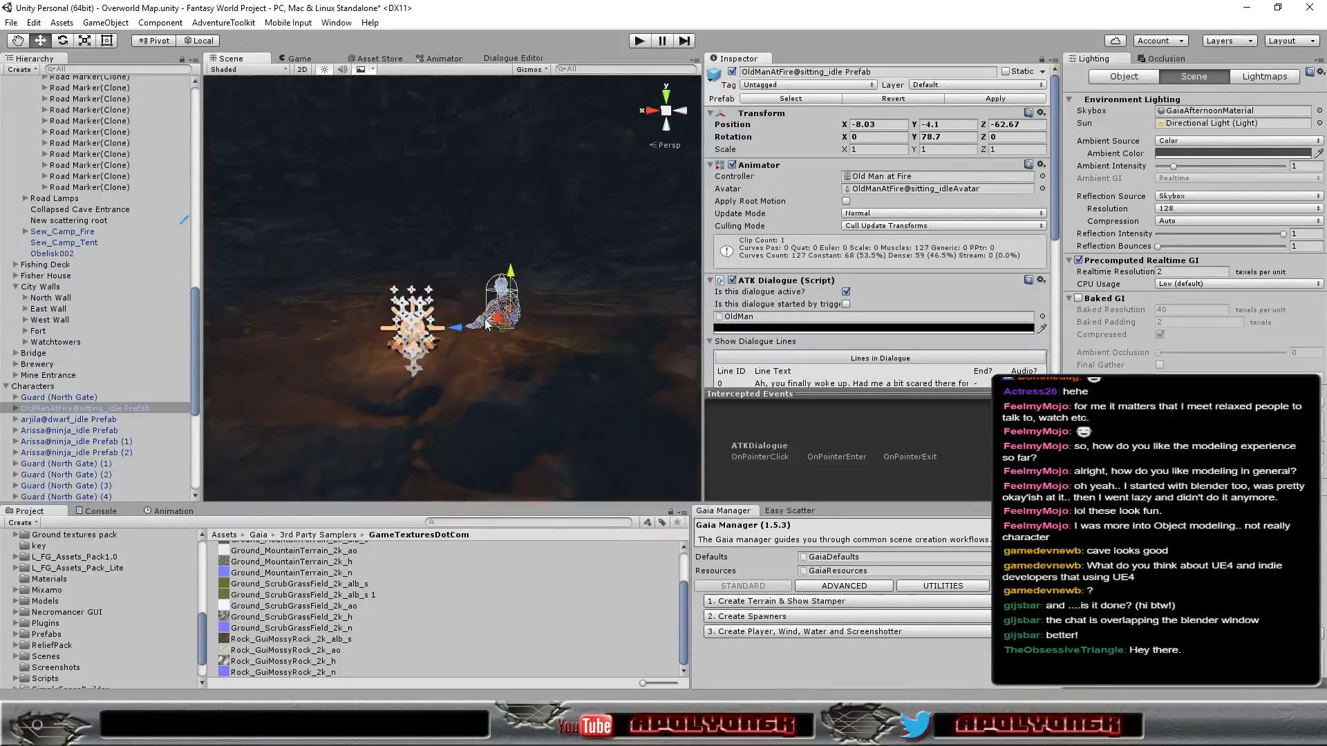
pyautogui.scroll(5, 493, 314)
pyautogui.moveTo(513, 404)
pyautogui.mouseDown(button='right')
pyautogui.moveTo(201, 412)
pyautogui.moveTo(678, 481)
pyautogui.moveTo(622, 433)
pyautogui.mouseUp(button='right')
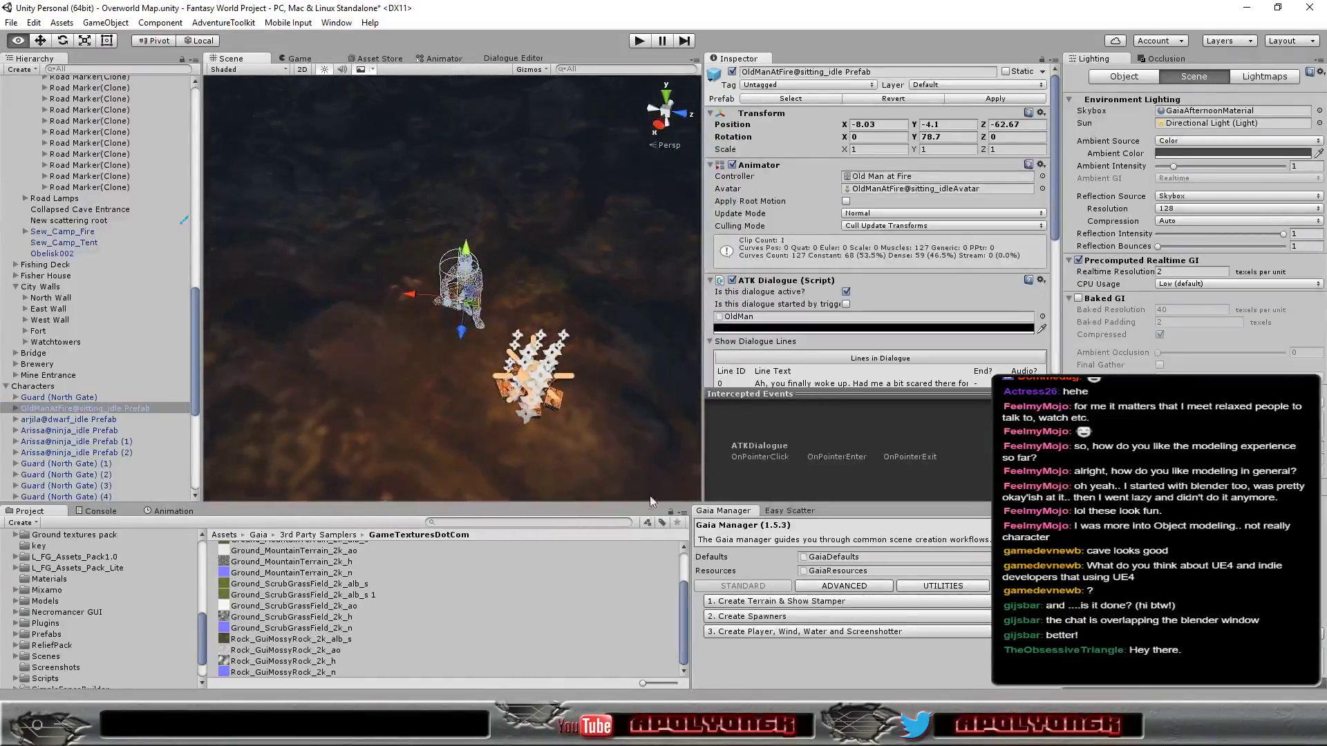
pyautogui.scroll(5, 622, 433)
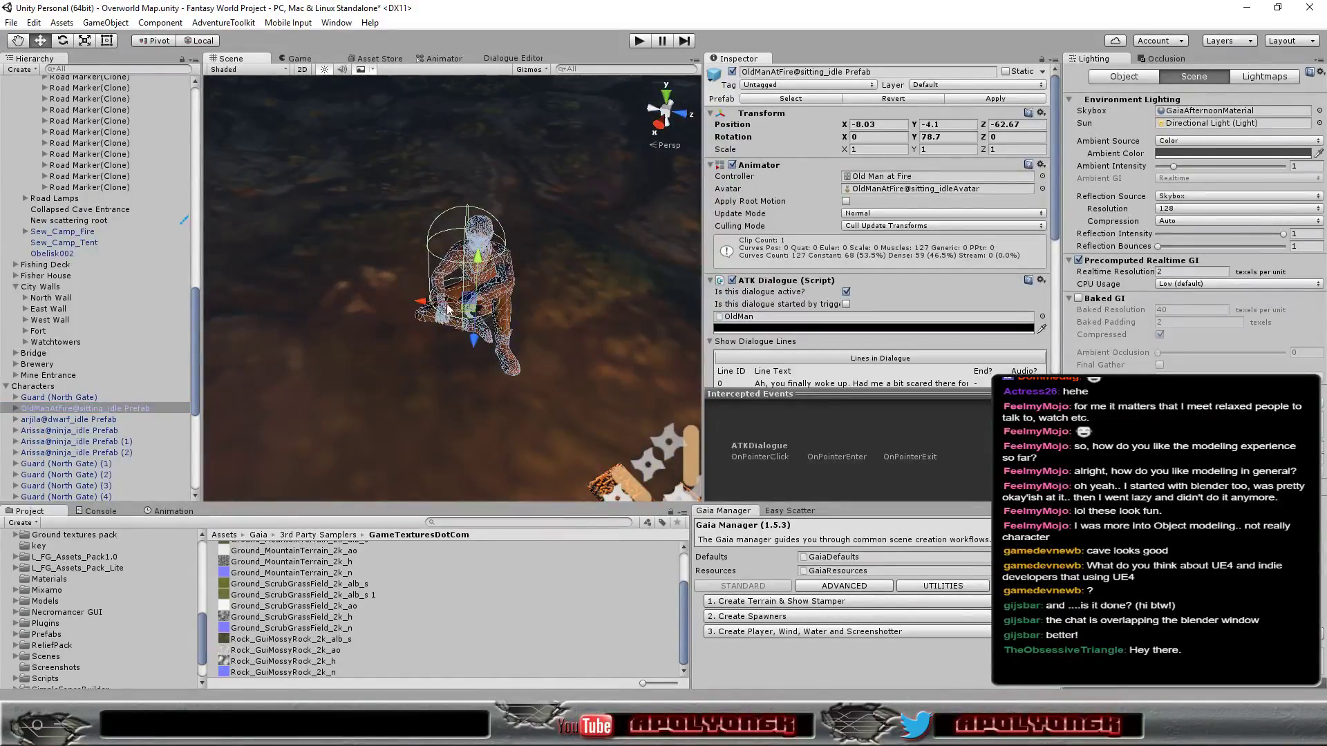
# Shift the old man to -8.12, -4.10, -62.25 and rotate him to 4, 57.6, 7.2.
pyautogui.moveTo(423, 303); pyautogui.dragTo(472, 306)
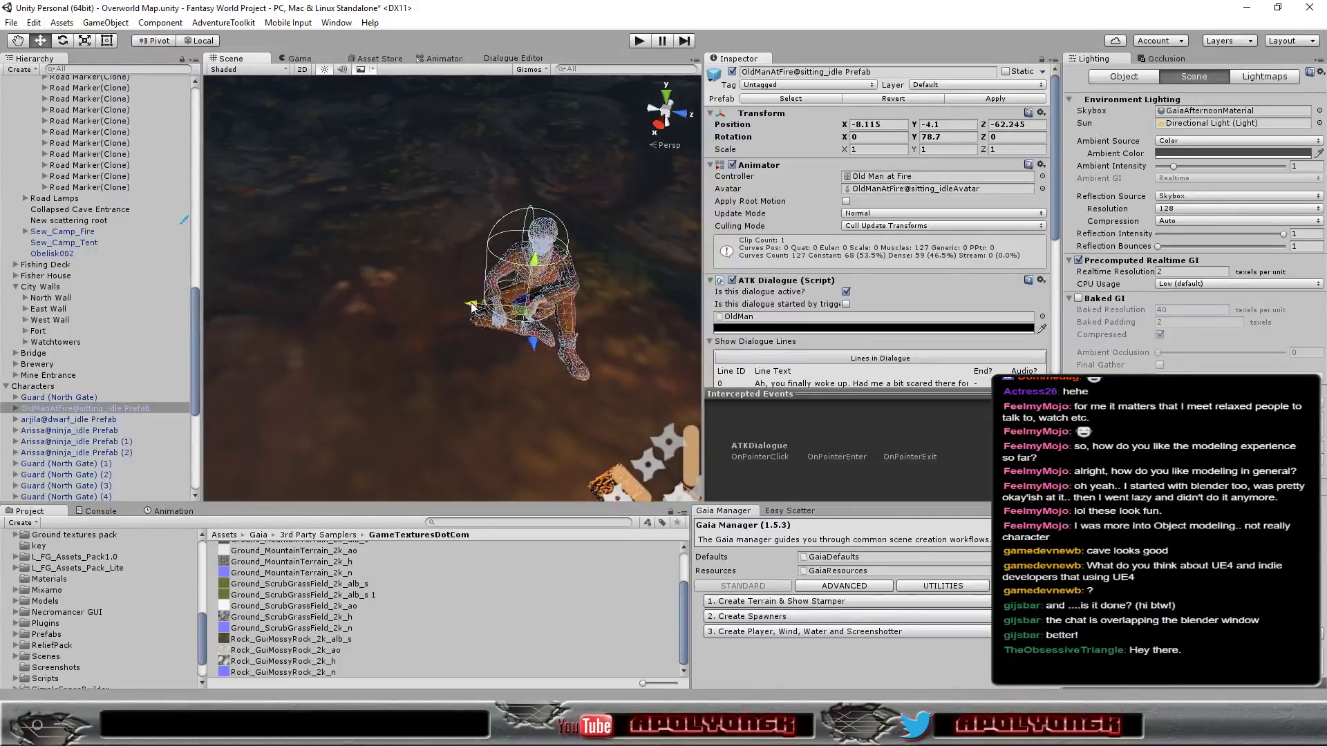
pyautogui.moveTo(612, 352)
pyautogui.keyDown('alt'); pyautogui.mouseDown()
pyautogui.moveTo(151, 233)
pyautogui.moveTo(216, 156)
pyautogui.mouseUp(); pyautogui.keyUp('alt')
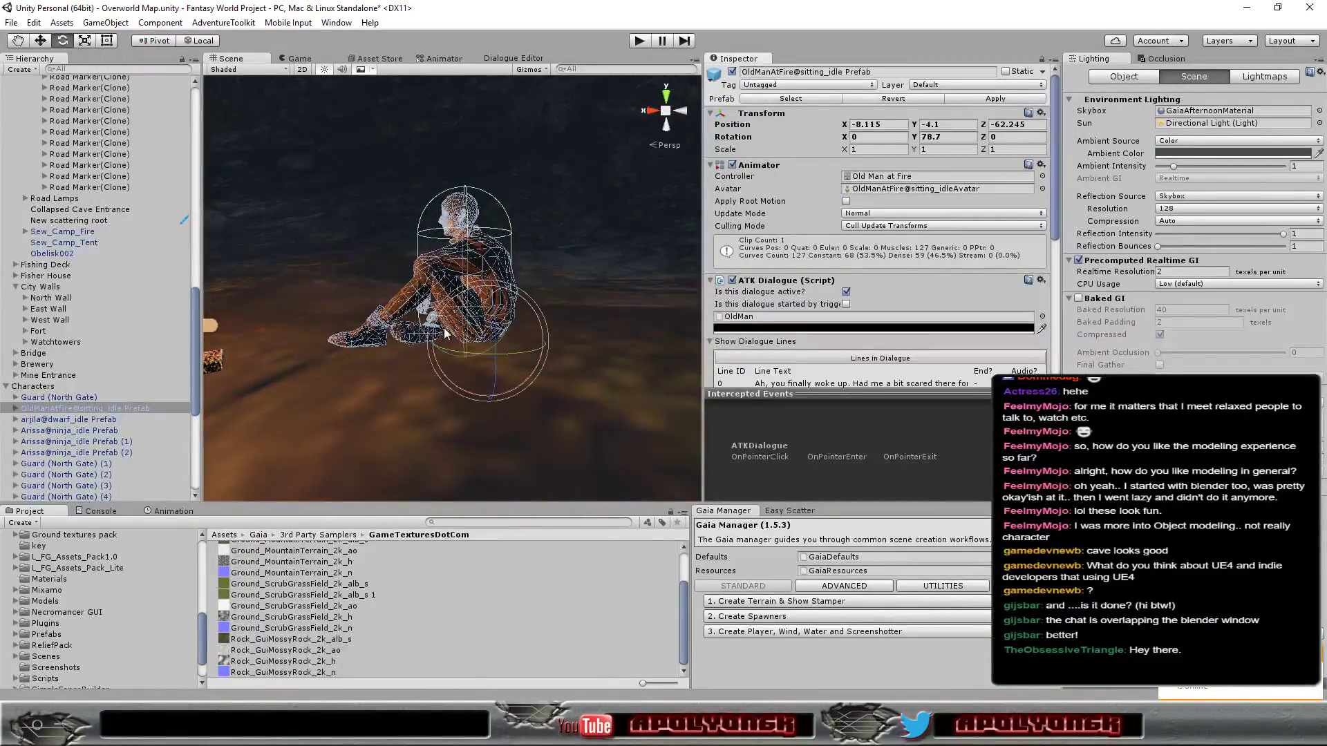
pyautogui.moveTo(466, 319)
pyautogui.mouseDown()
pyautogui.moveTo(471, 360)
pyautogui.moveTo(453, 311)
pyautogui.mouseUp()
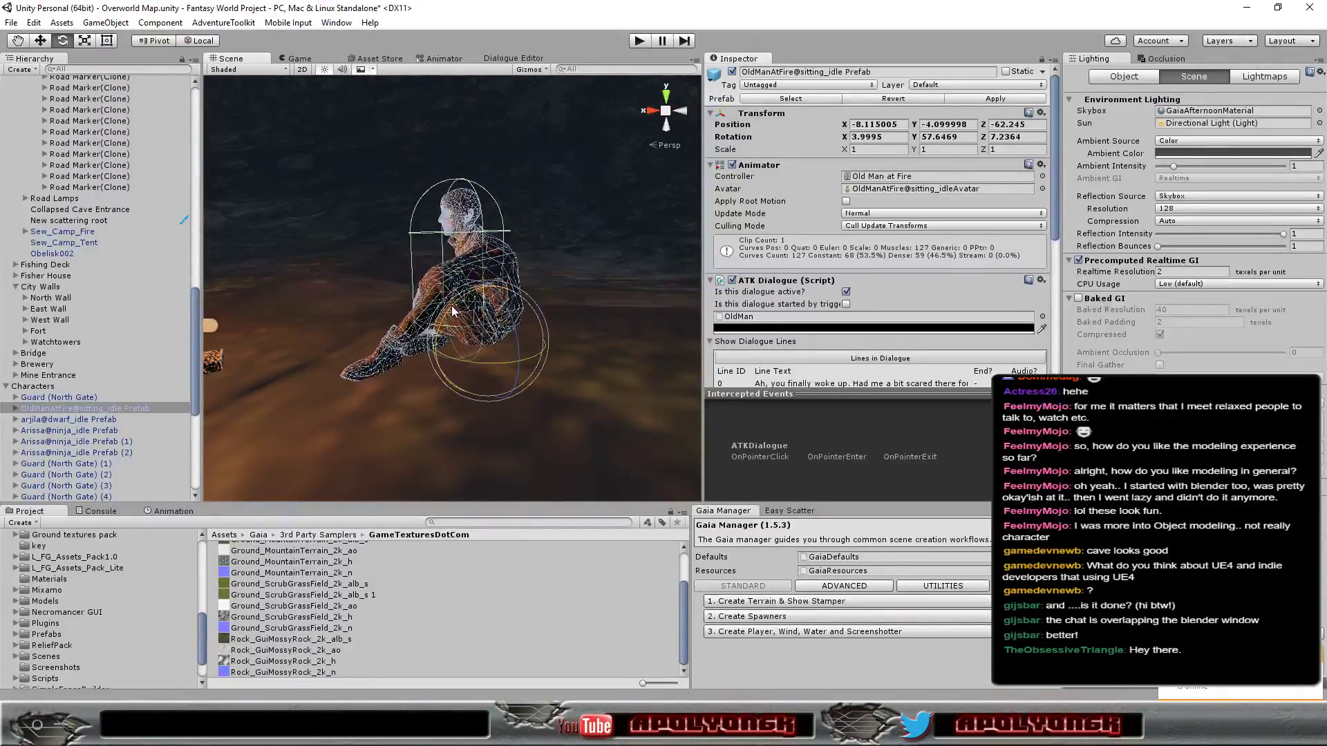
pyautogui.moveTo(396, 429)
pyautogui.keyDown('alt'); pyautogui.mouseDown()
pyautogui.moveTo(795, 407)
pyautogui.moveTo(300, 474)
pyautogui.mouseUp(); pyautogui.keyUp('alt')
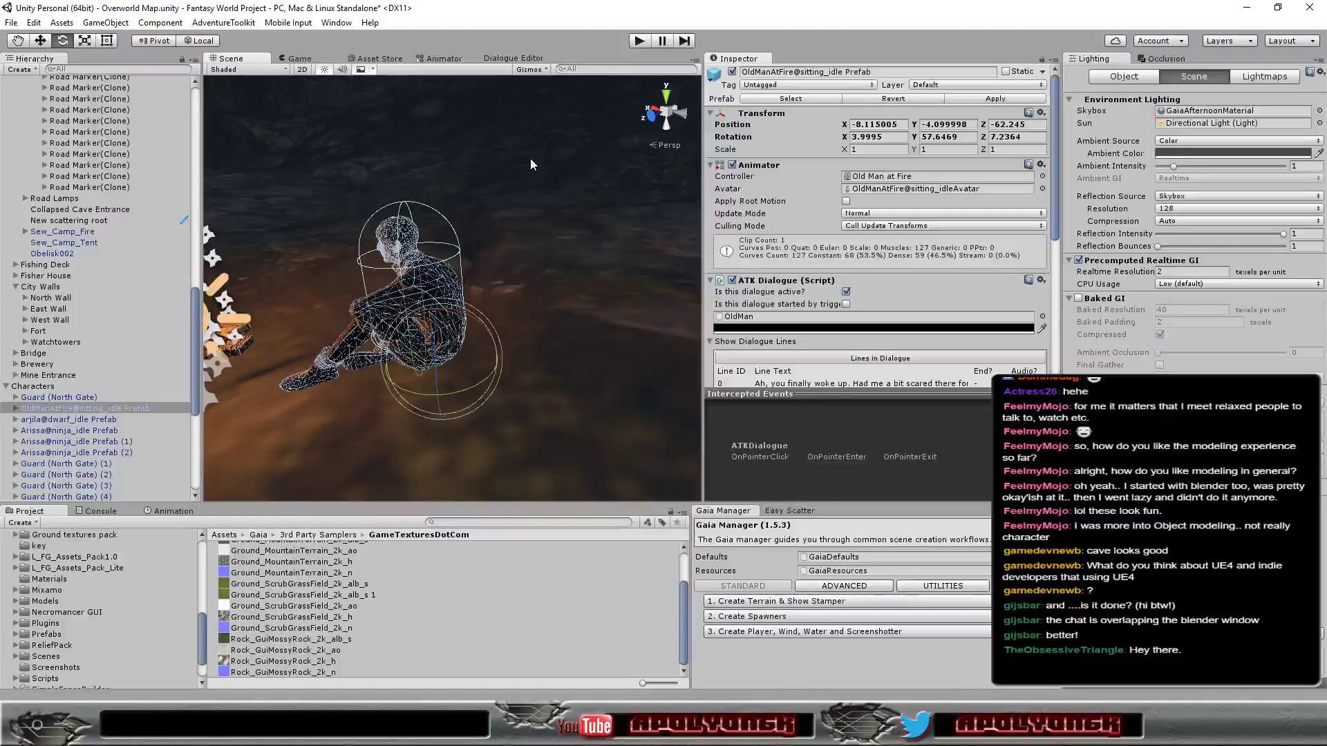
# Start Play mode and walk past the blue obelisk through the cave entrance and down the tunnel.
pyautogui.click(638, 40)
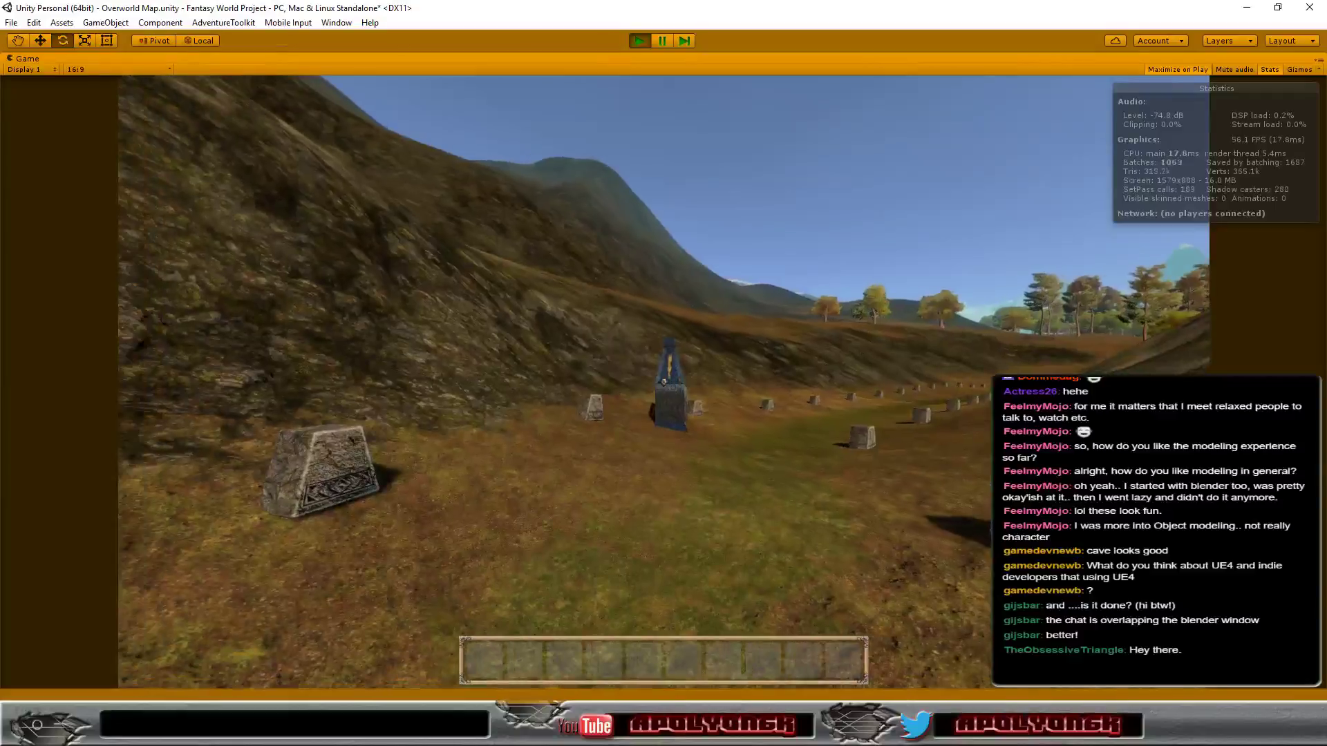
pyautogui.press('w')
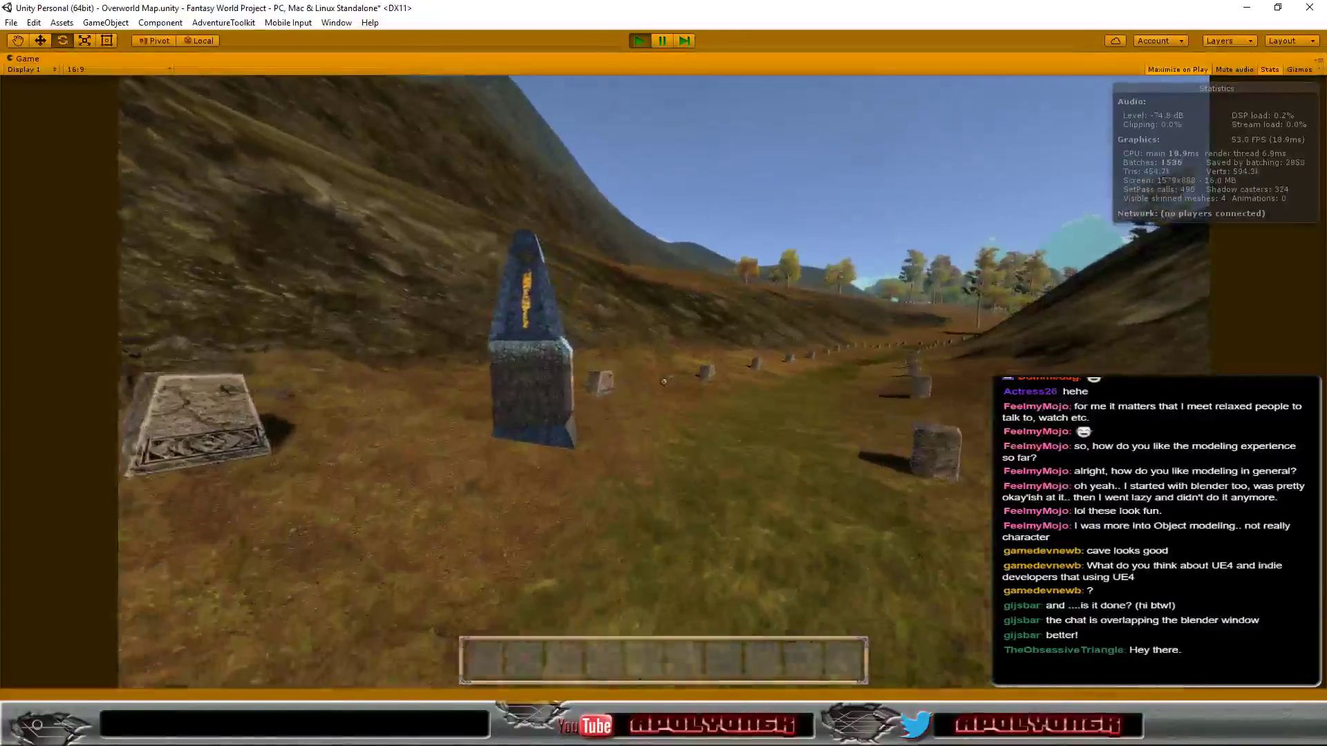
pyautogui.press('w')
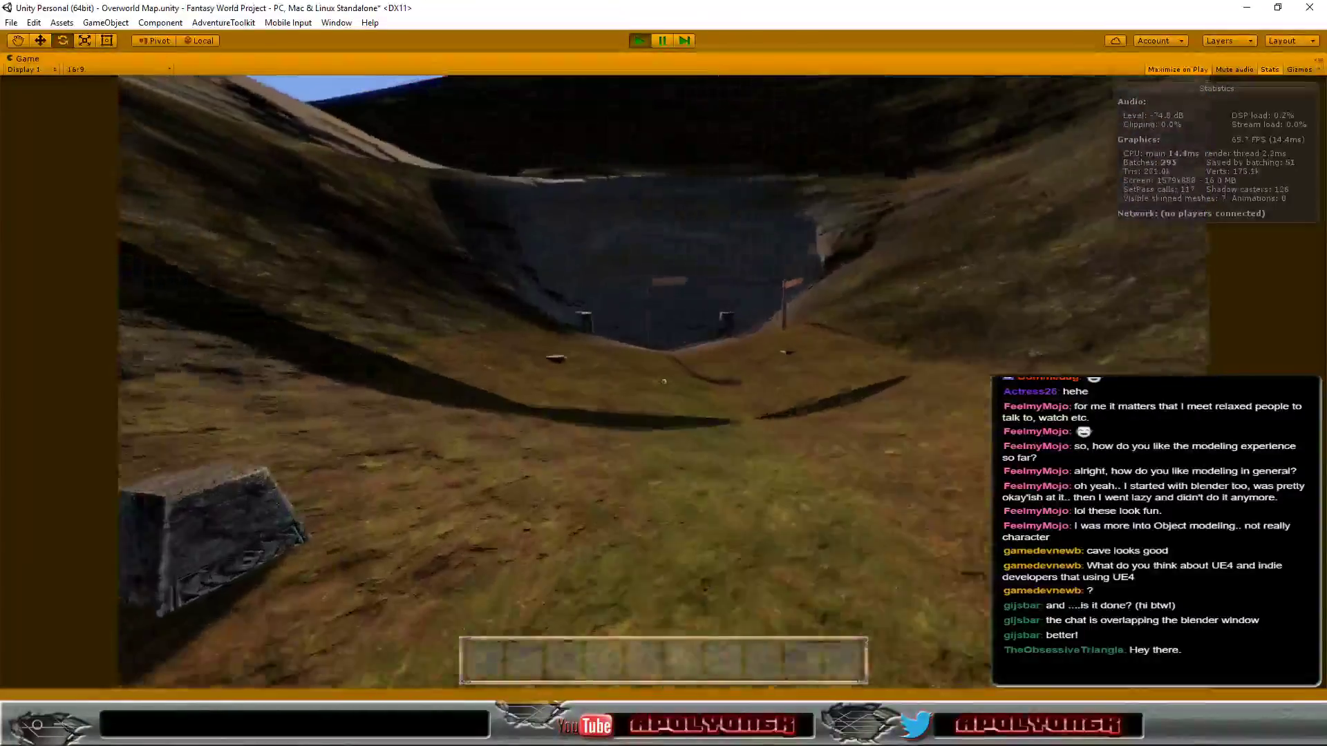
pyautogui.press('w')
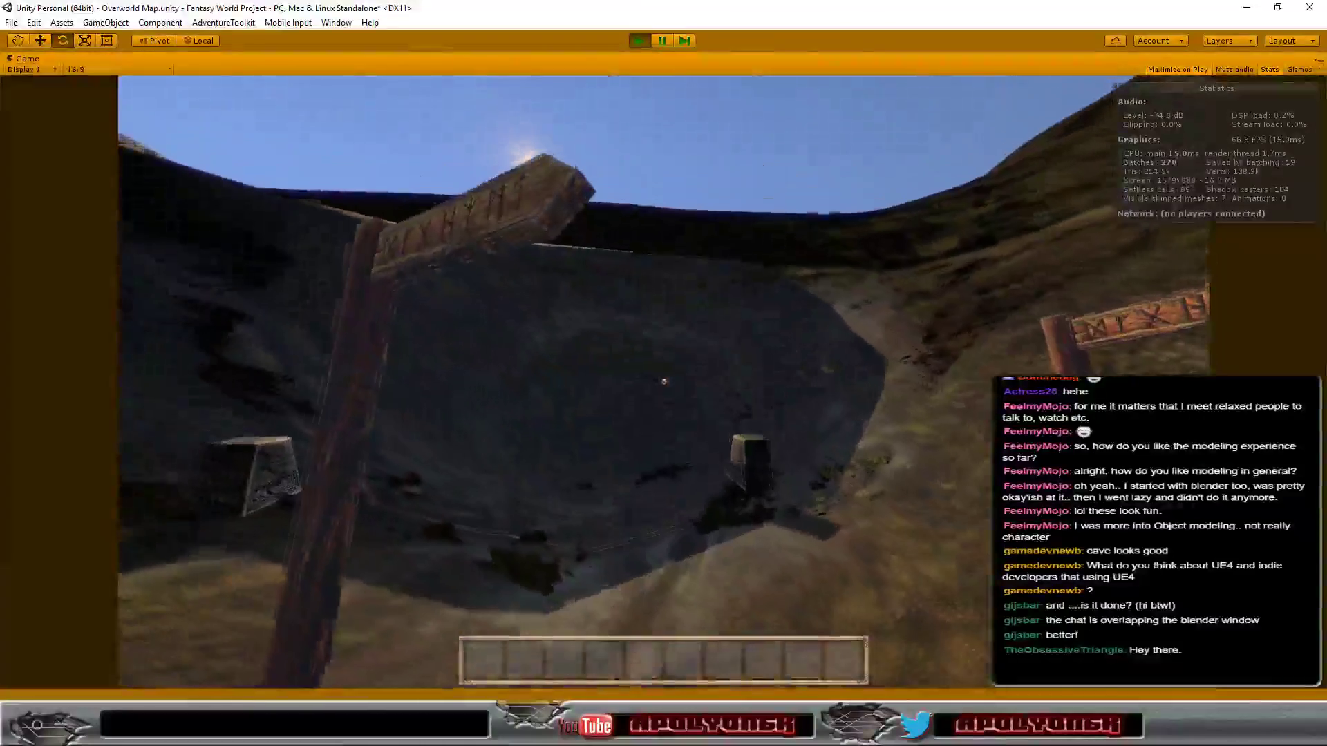
pyautogui.press('w')
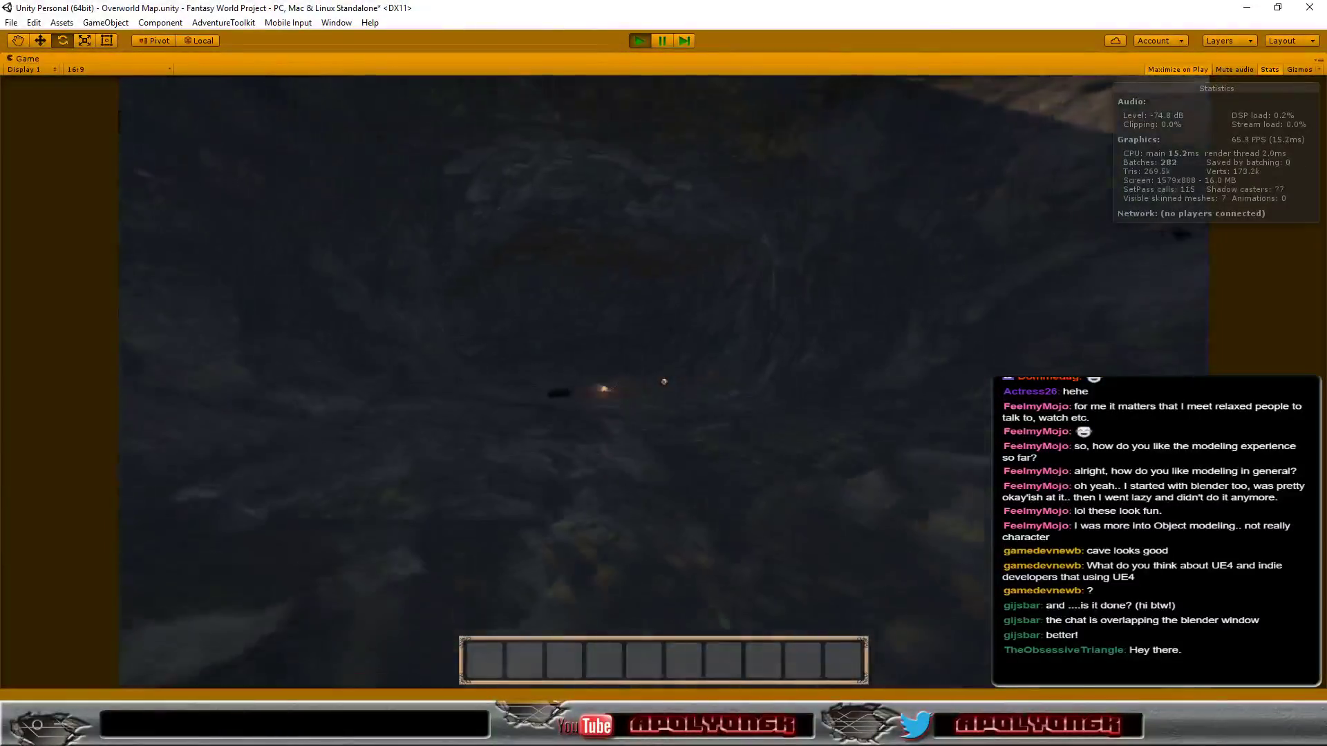
pyautogui.press('w')
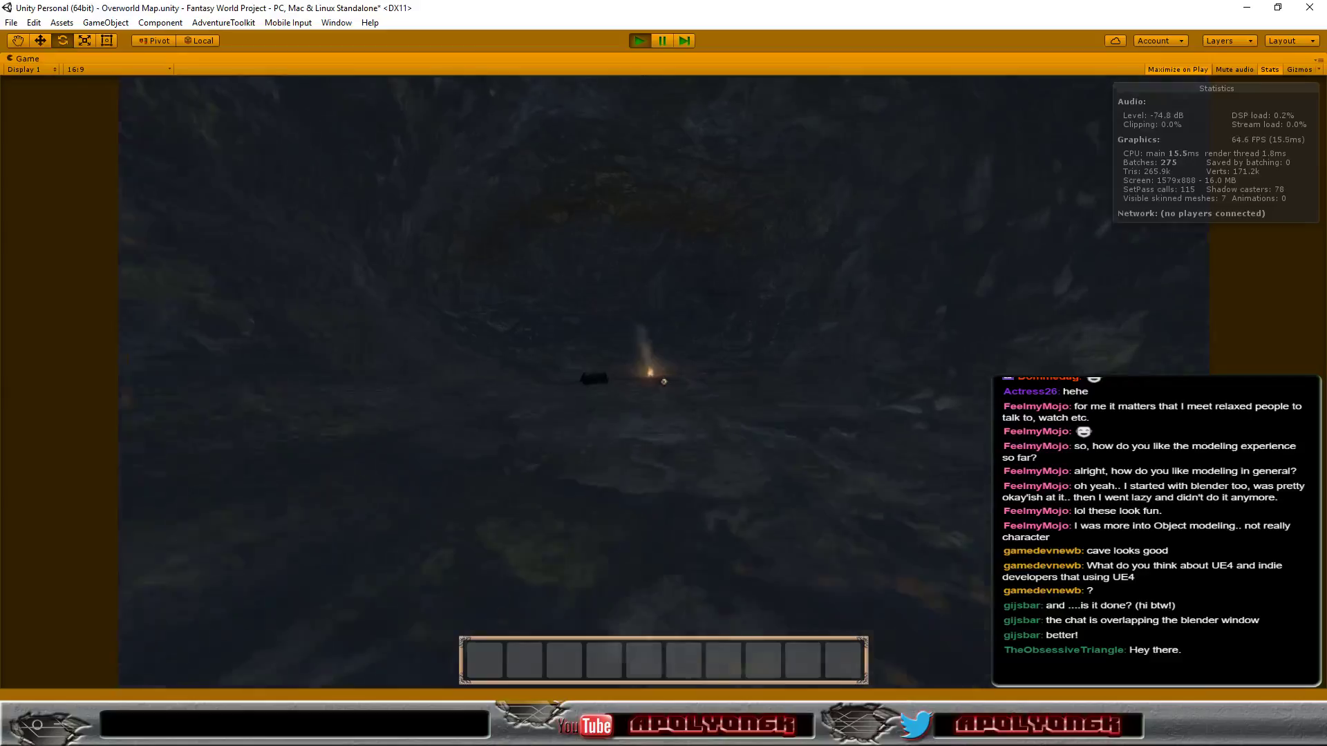
pyautogui.press('w')
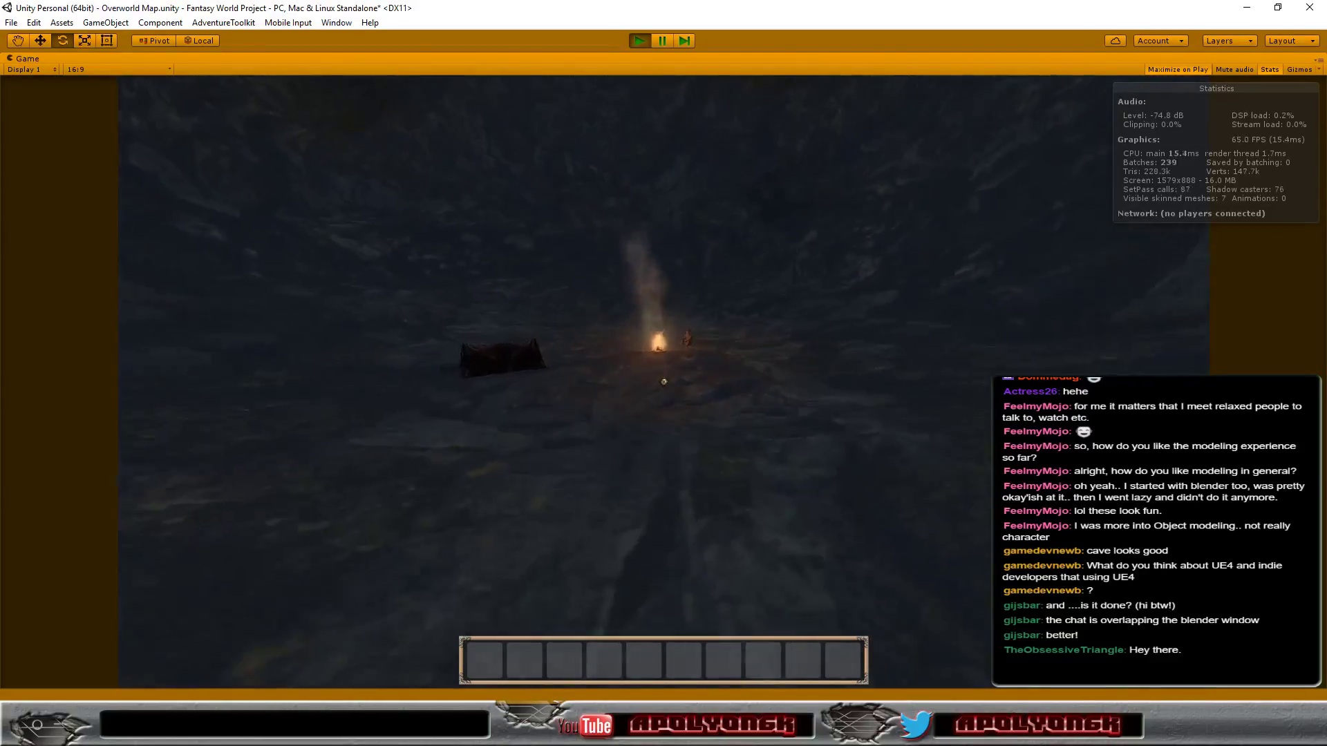
# Walk up to the campfire and seated man, turning to view the tent and fire.
pyautogui.press('w')
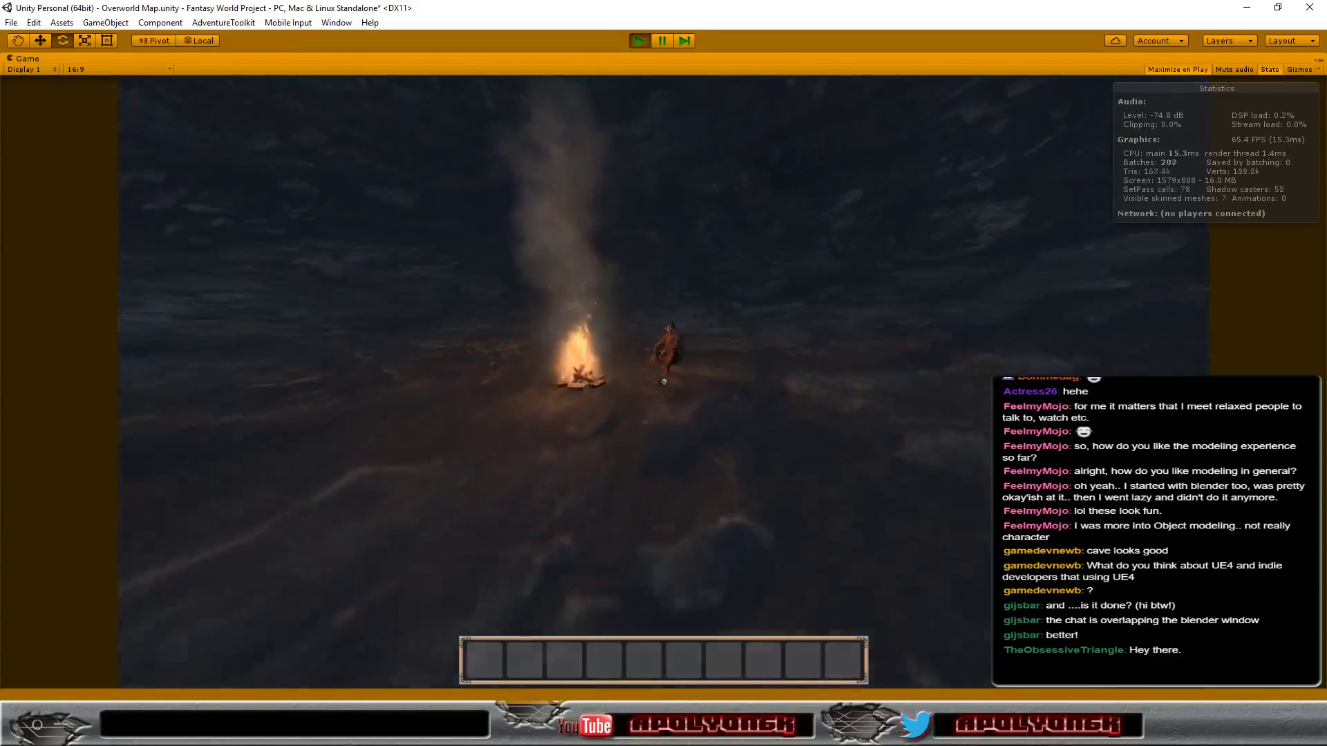
pyautogui.press('w')
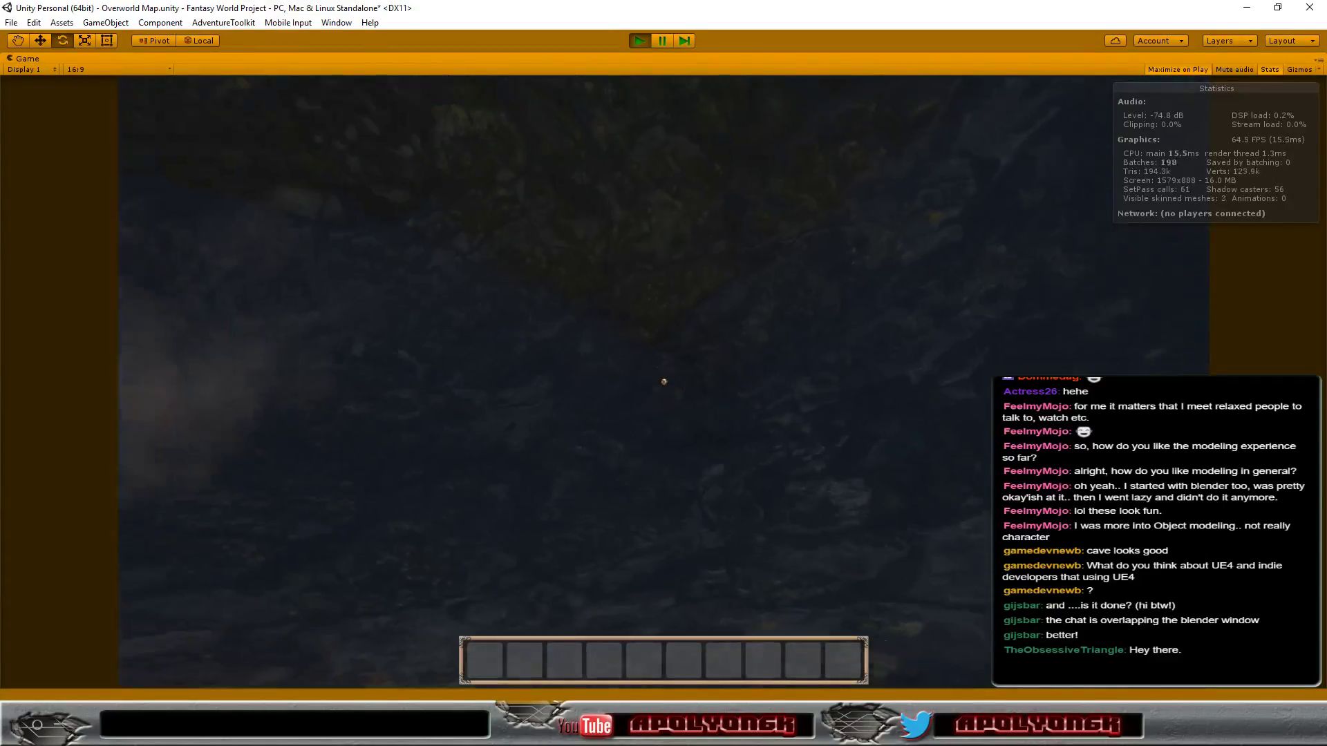
pyautogui.press('d')
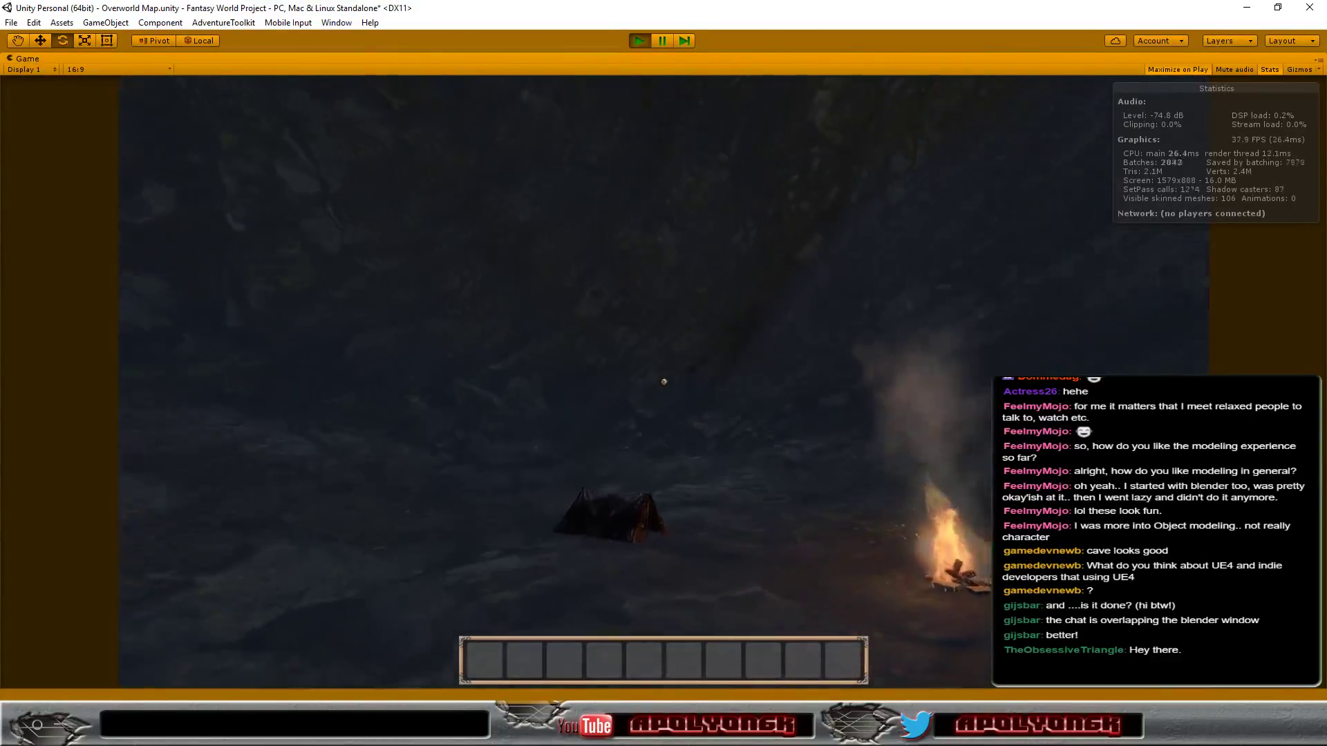
pyautogui.press('d')
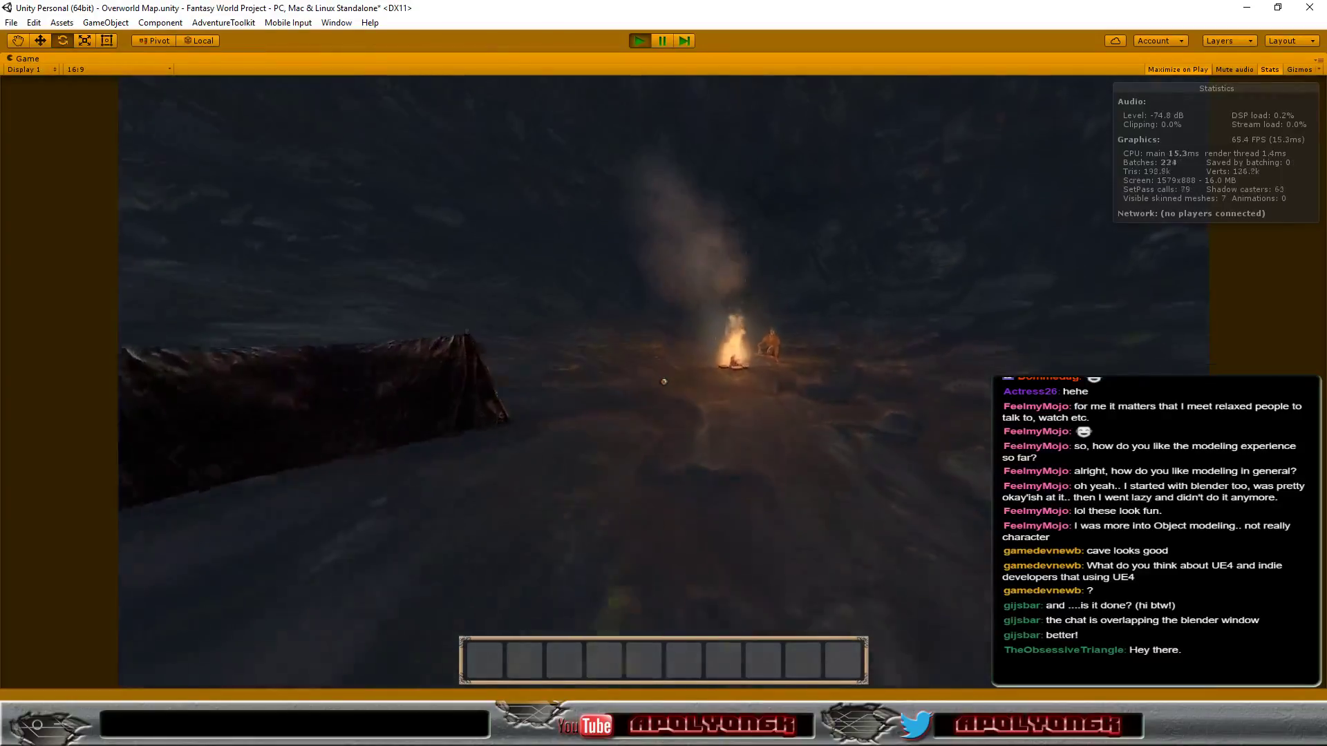
pyautogui.press('w')
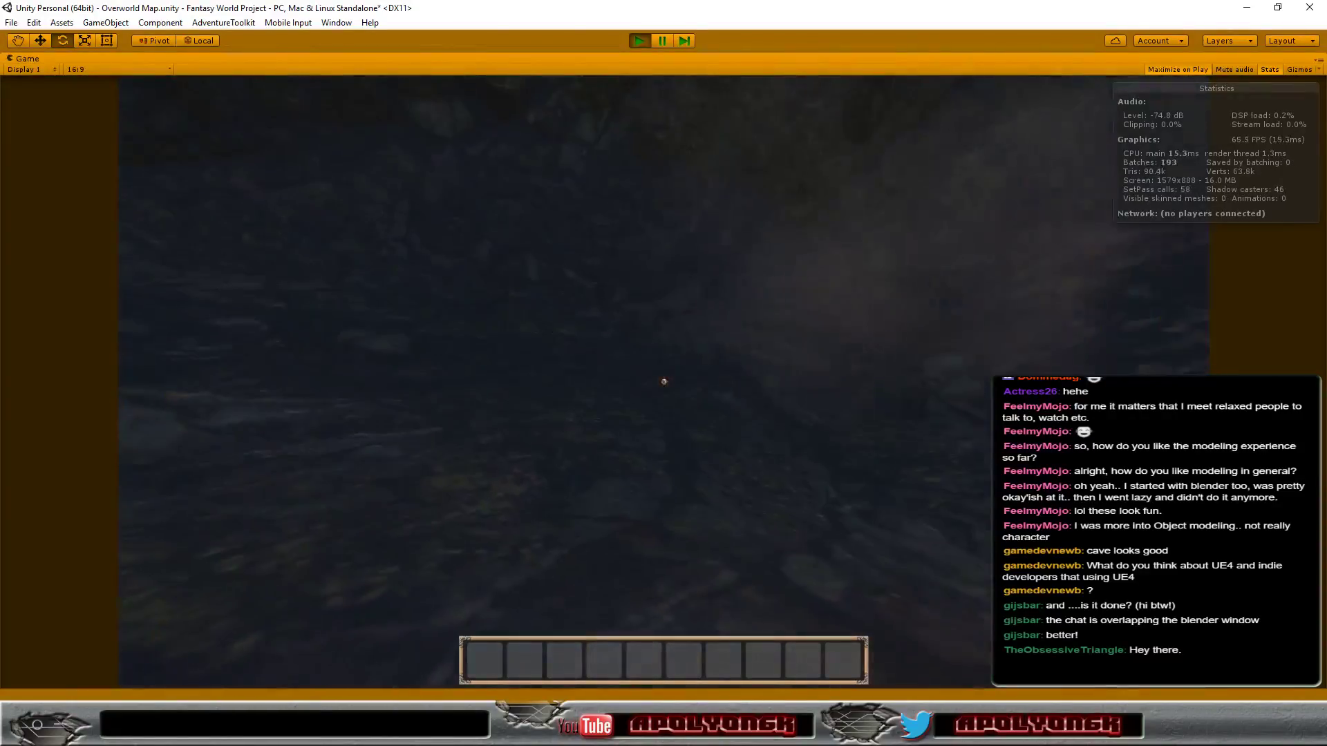
pyautogui.press('w')
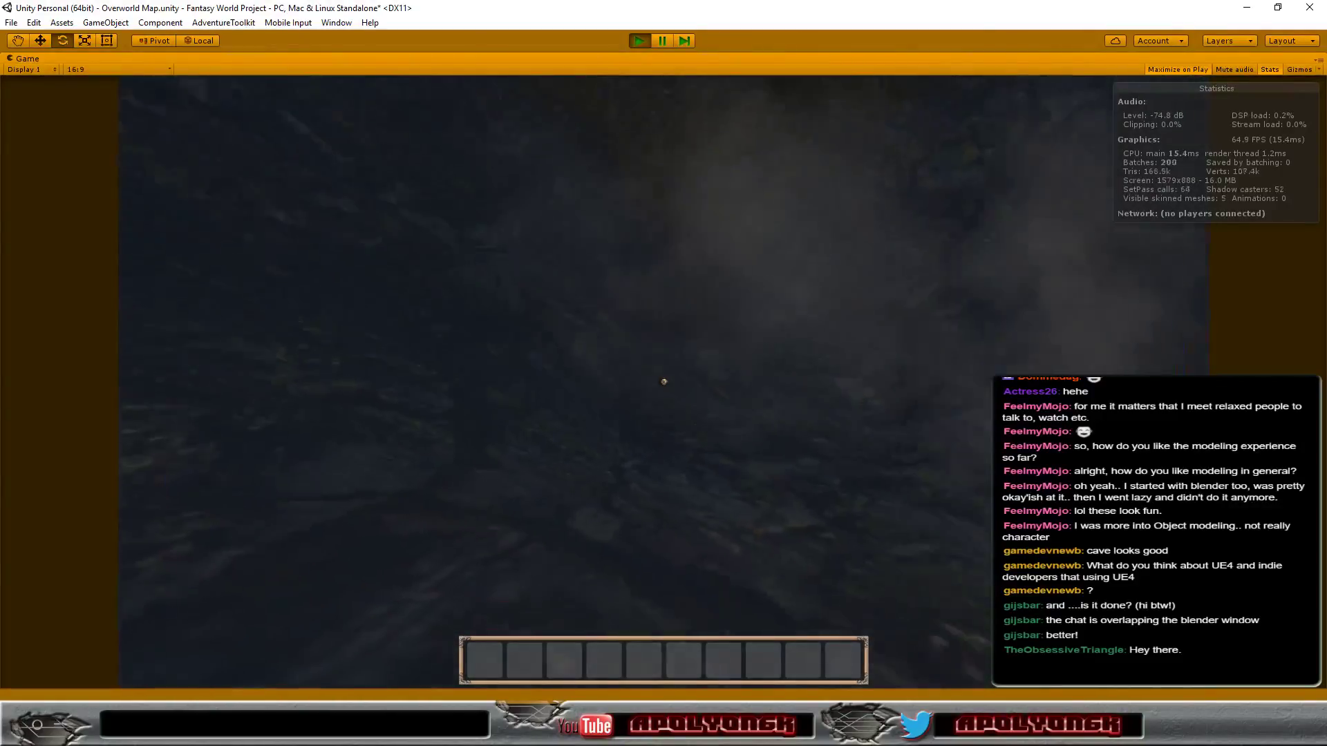
# Exit Play mode and select the Plane object in the Hierarchy.
pyautogui.click(636, 40)
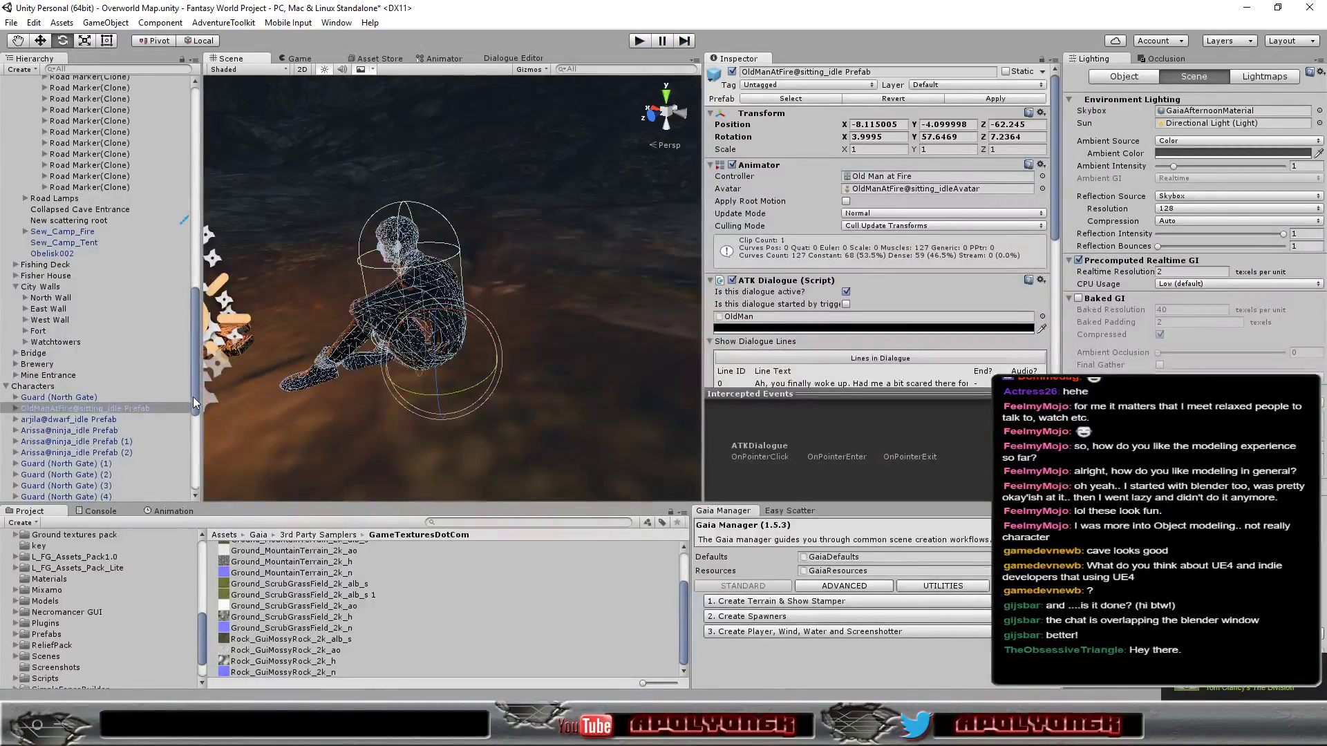
pyautogui.moveTo(193, 397); pyautogui.dragTo(192, 480)
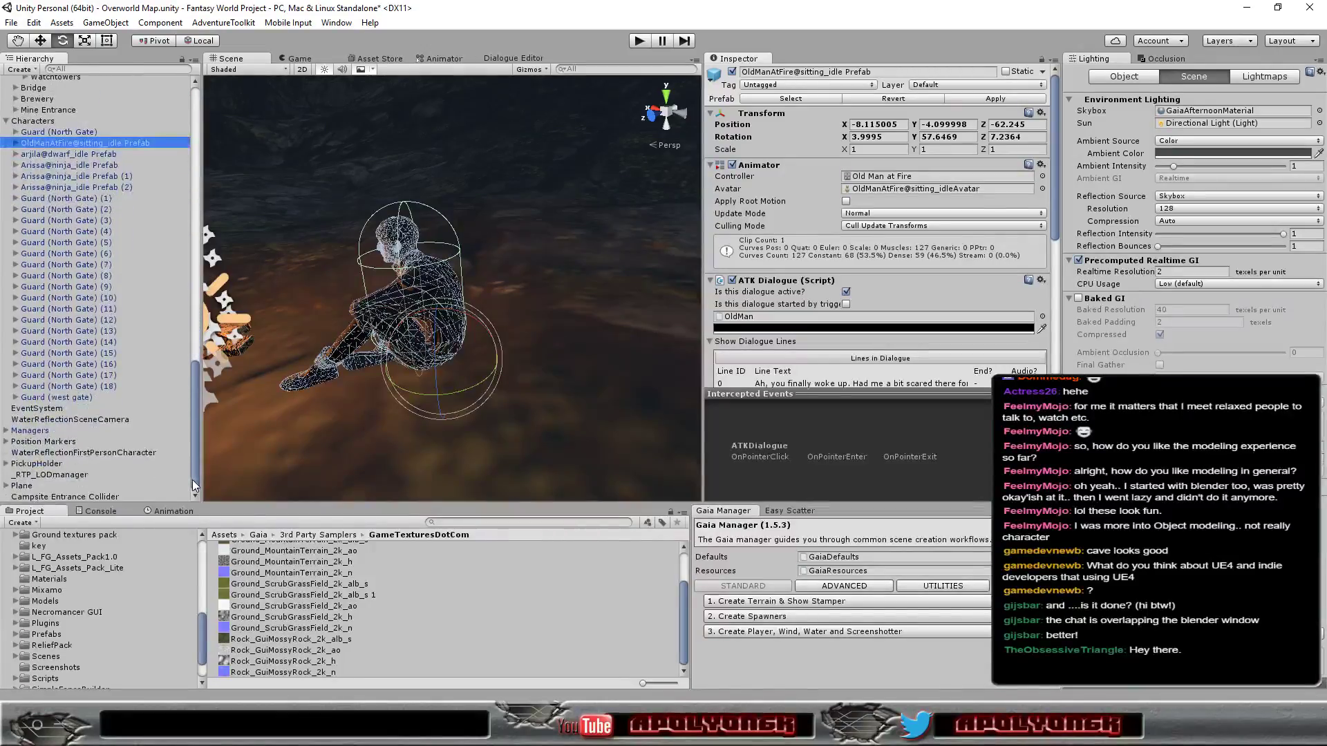
pyautogui.click(93, 497)
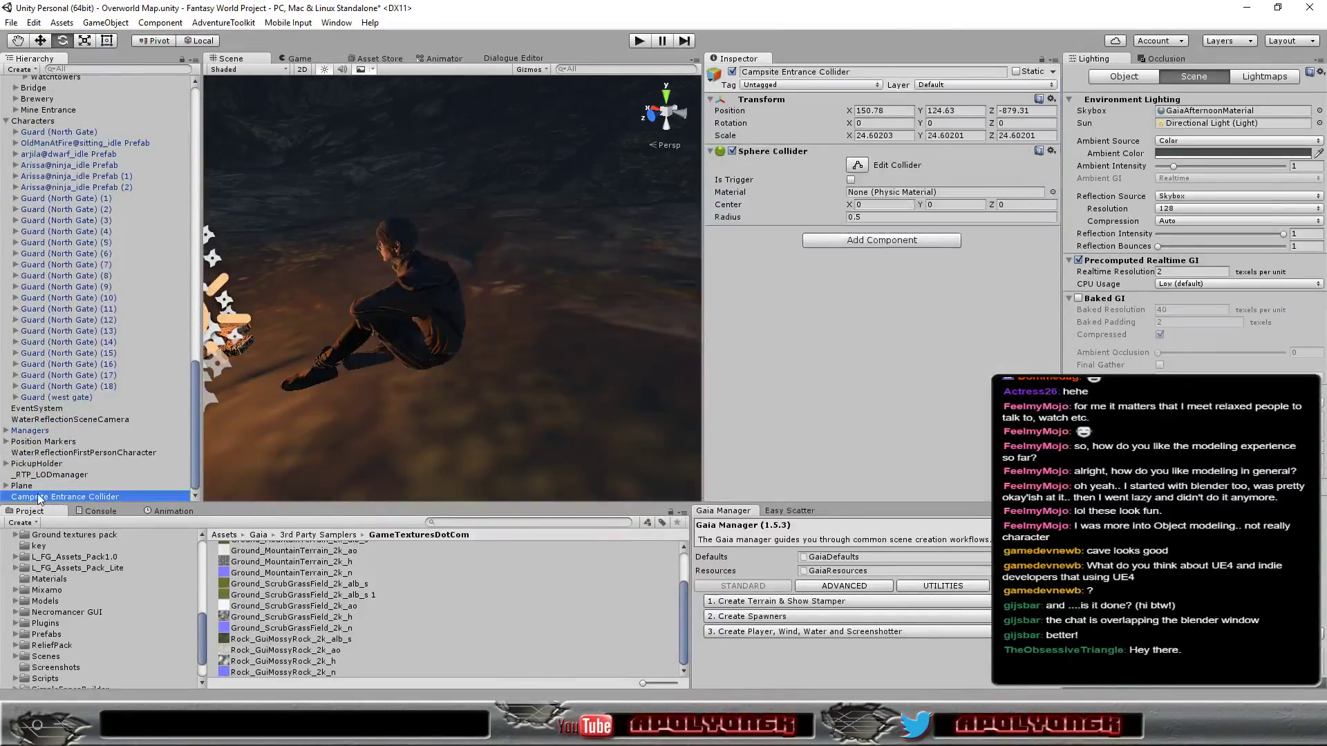
pyautogui.click(29, 488)
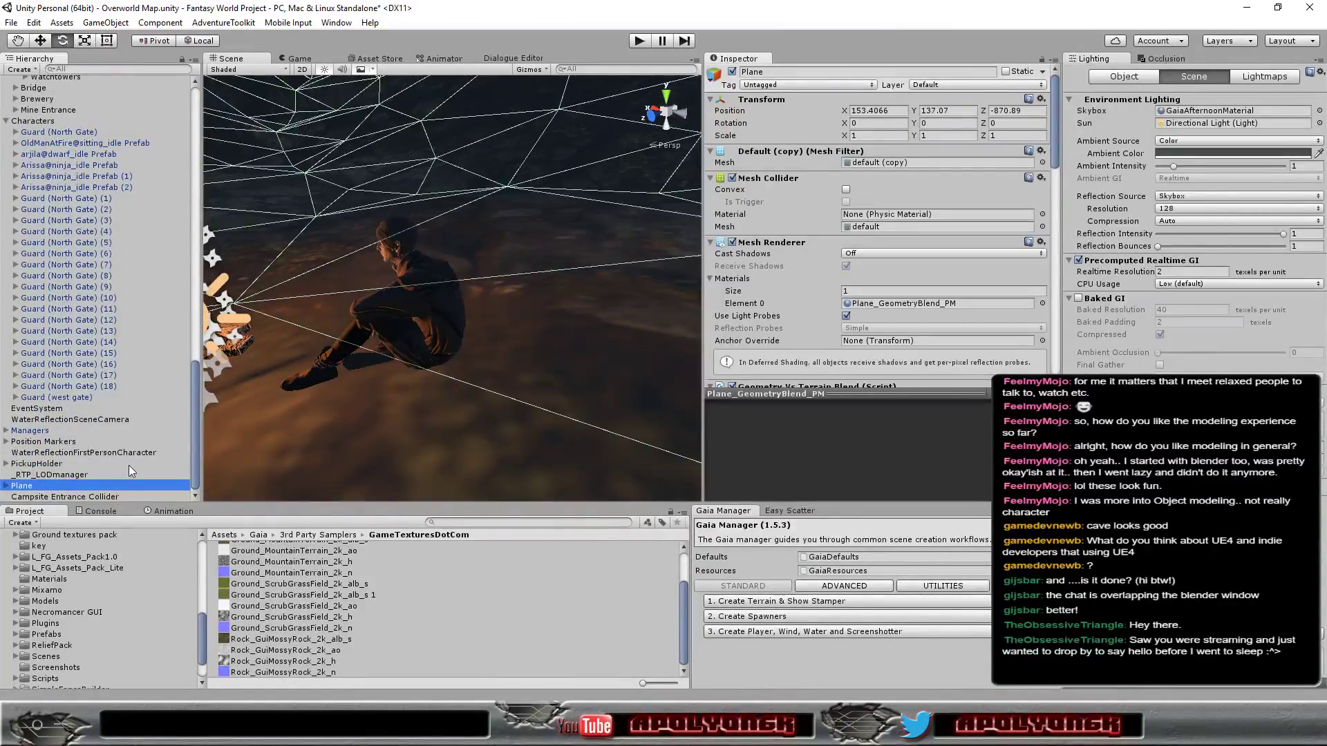